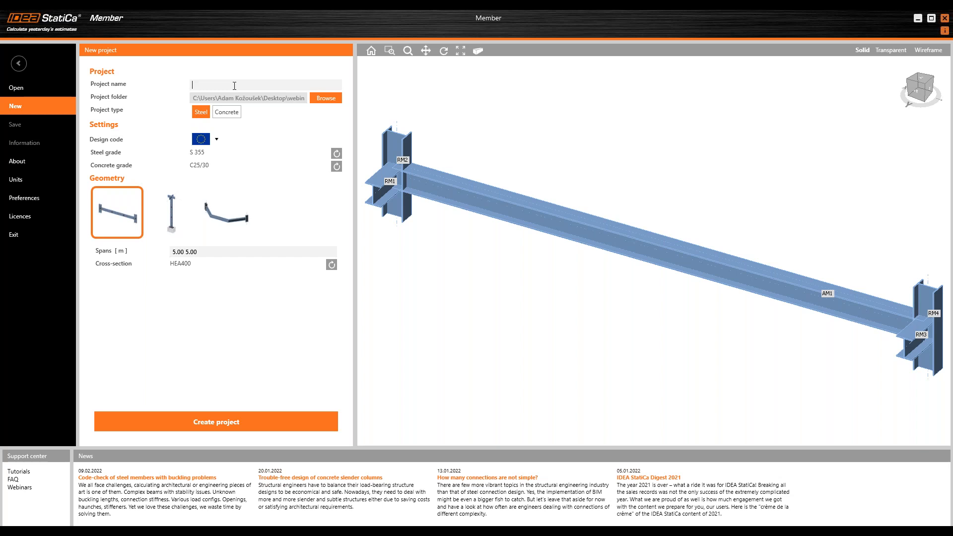
Step: Name the new project "project 1" and choose the EU design code
{"action": "type", "text": "roje"}
{"action": "left_click", "coordinate": [207, 138]}
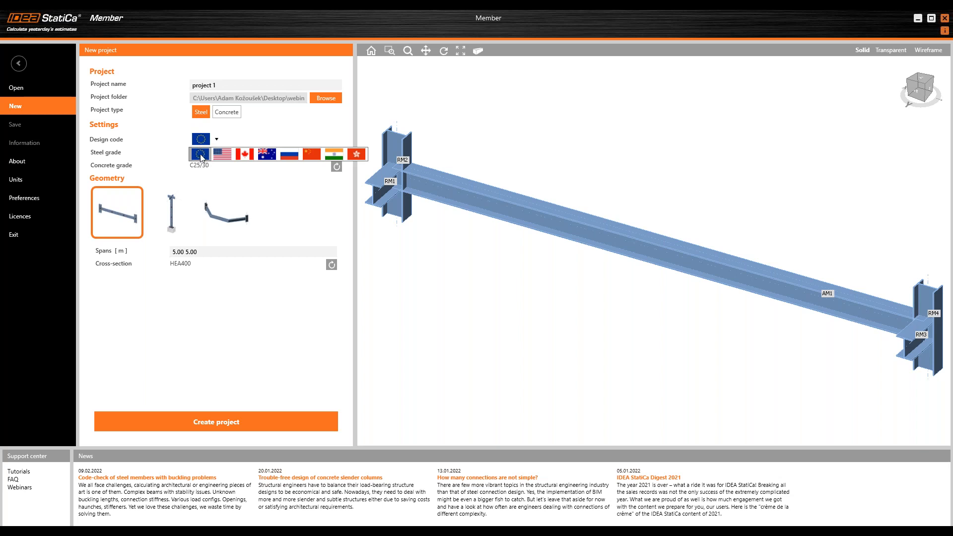
{"action": "left_click", "coordinate": [201, 156]}
Step: Set the project's steel grade to S 235
{"action": "left_click", "coordinate": [337, 154]}
{"action": "left_click", "coordinate": [521, 127]}
{"action": "left_click", "coordinate": [514, 425]}
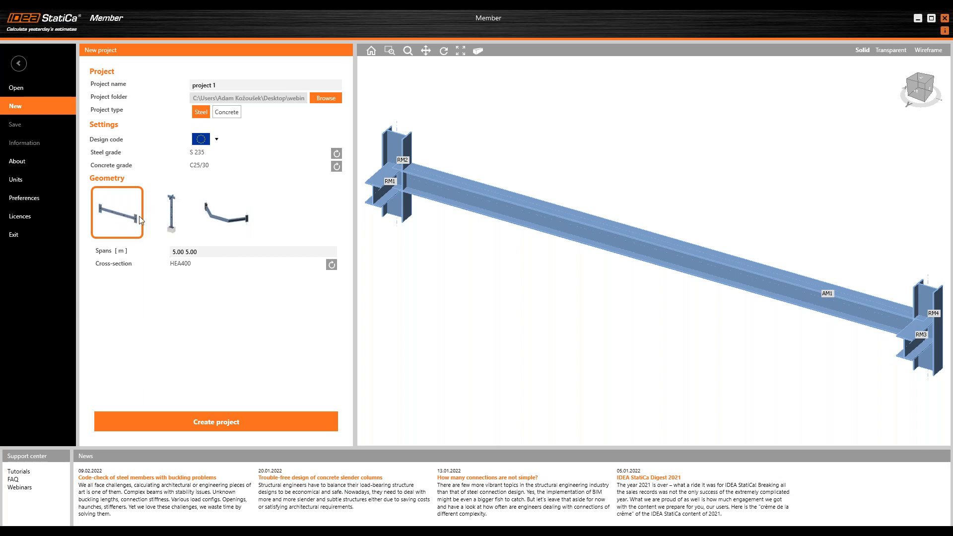
Step: Preview the column and polyline geometry templates, returning to the single-span beam template
{"action": "left_click", "coordinate": [167, 216]}
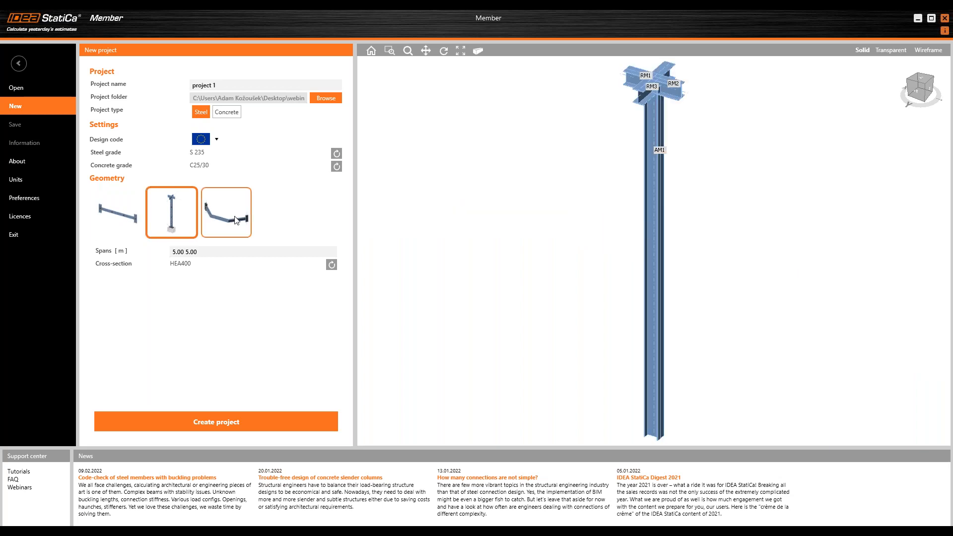
{"action": "left_click", "coordinate": [229, 235]}
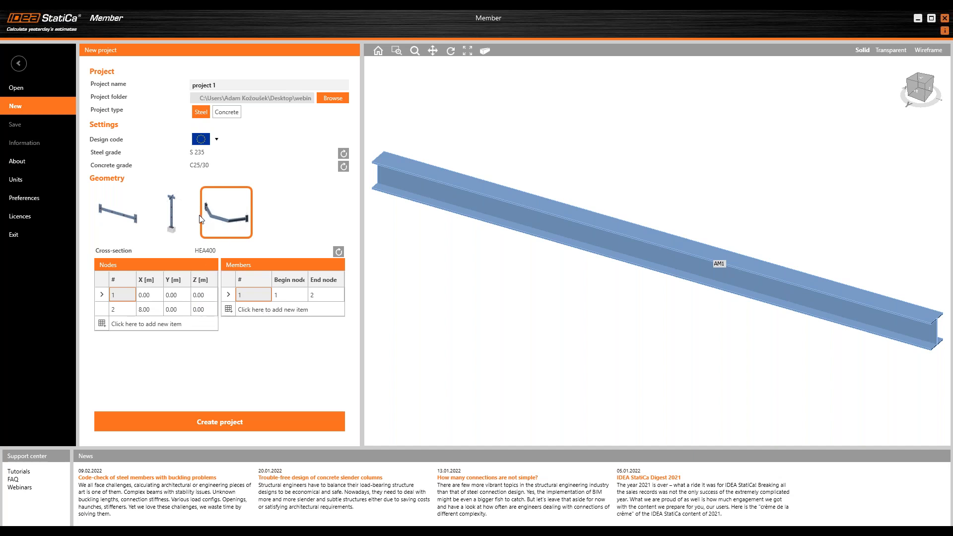
{"action": "left_click", "coordinate": [125, 215]}
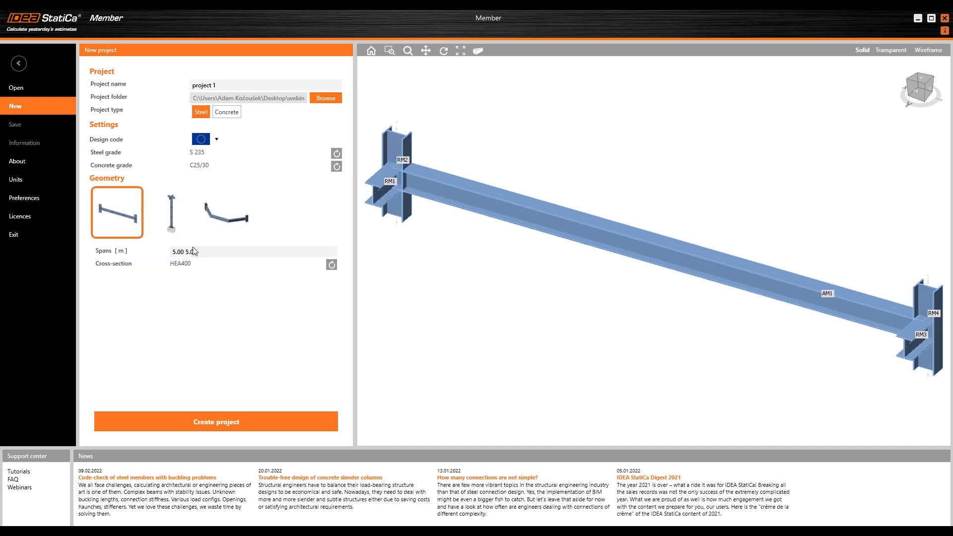
Step: Set the beam span to 3.89 m and create the project
{"action": "type", "text": "3.89"}
{"action": "left_click", "coordinate": [197, 280]}
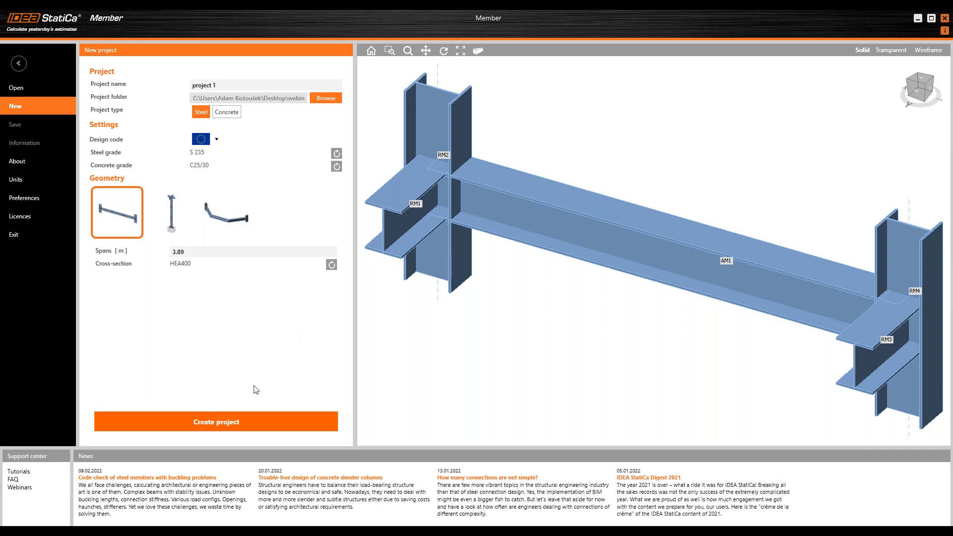
{"action": "left_click", "coordinate": [256, 422]}
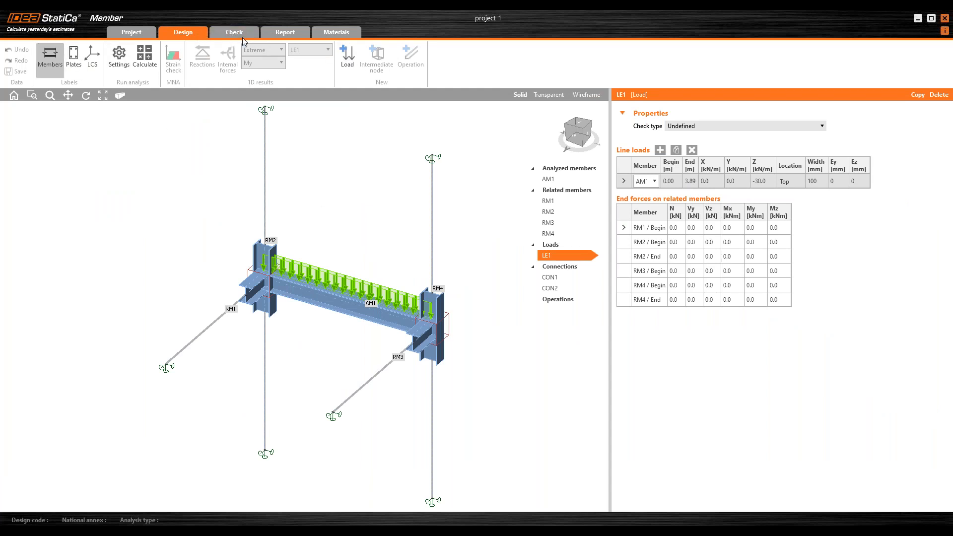
Step: Delete the related member RM1 framing into the left column
{"action": "right_click_drag", "start_coordinate": [321, 260], "coordinate": [447, 215]}
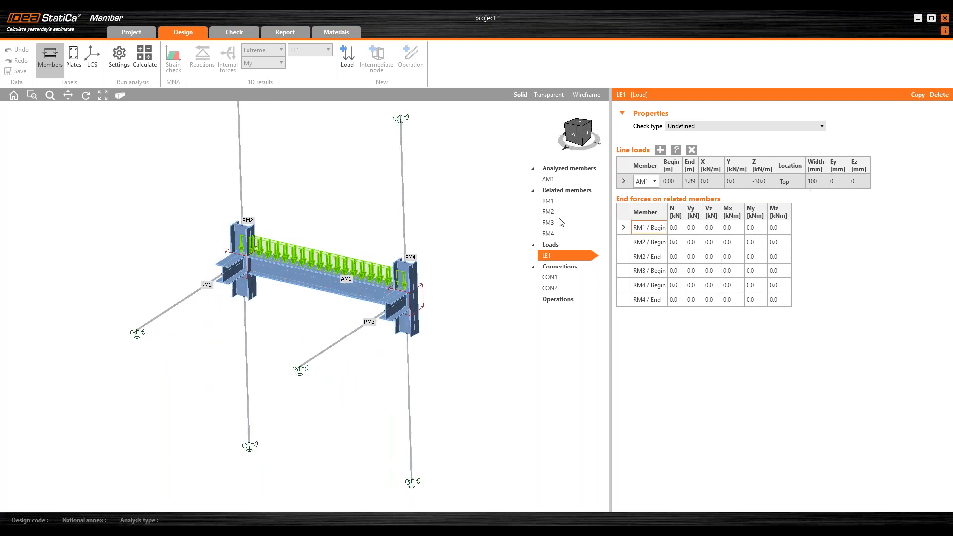
{"action": "right_click_drag", "start_coordinate": [440, 332], "coordinate": [441, 328]}
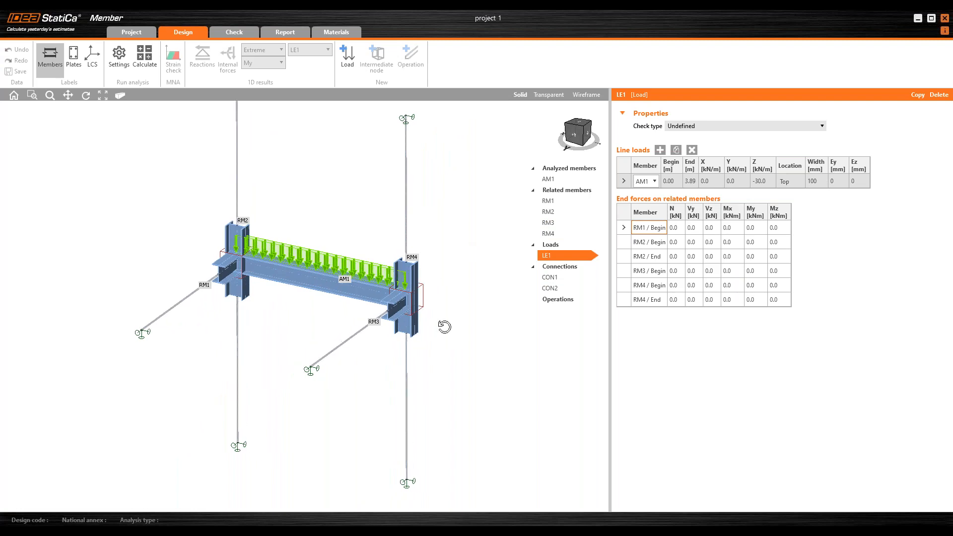
{"action": "scroll", "coordinate": [362, 296], "scroll_direction": "up", "scroll_amount": 2}
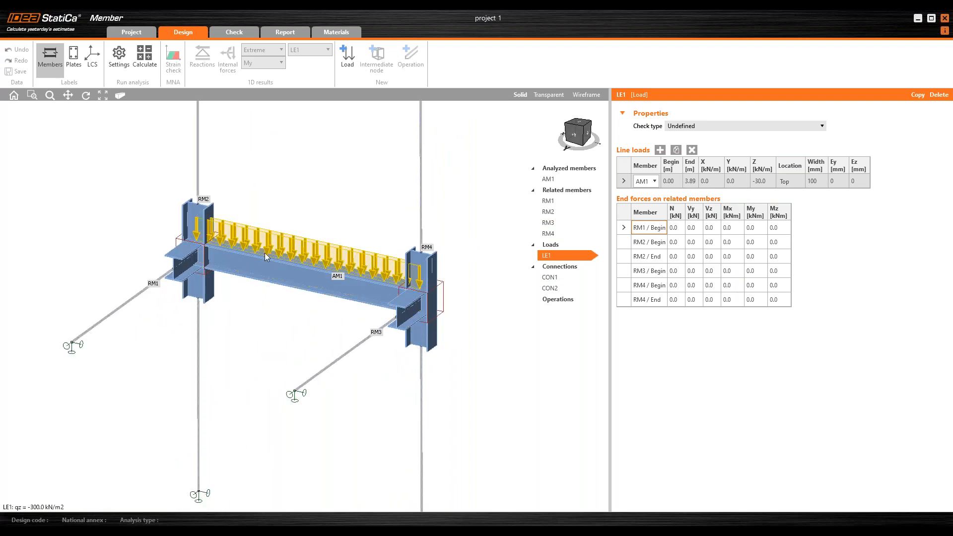
{"action": "right_click_drag", "start_coordinate": [204, 276], "coordinate": [300, 278]}
{"action": "scroll", "coordinate": [232, 320], "scroll_direction": "down", "scroll_amount": 3}
{"action": "right_click_drag", "start_coordinate": [231, 317], "coordinate": [222, 330]}
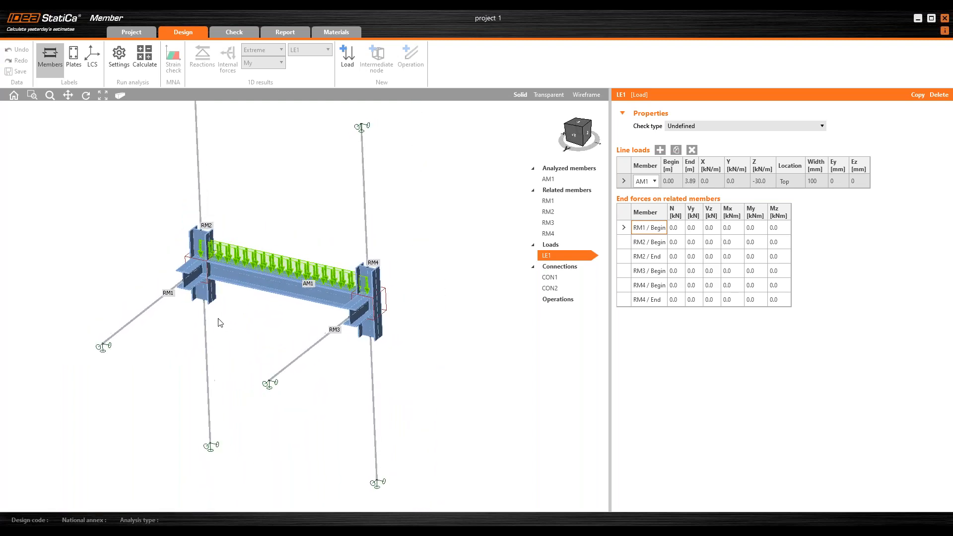
{"action": "left_click", "coordinate": [191, 285]}
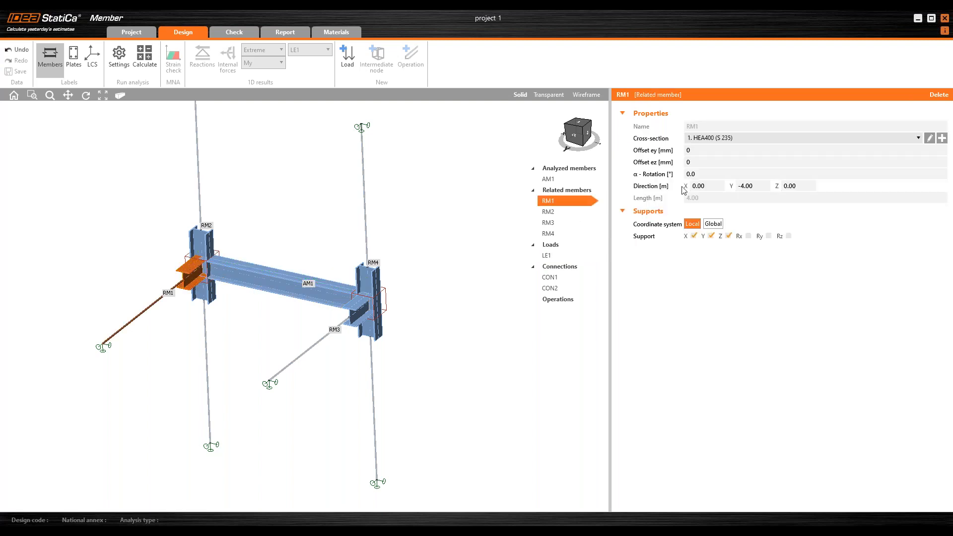
{"action": "left_click", "coordinate": [943, 95]}
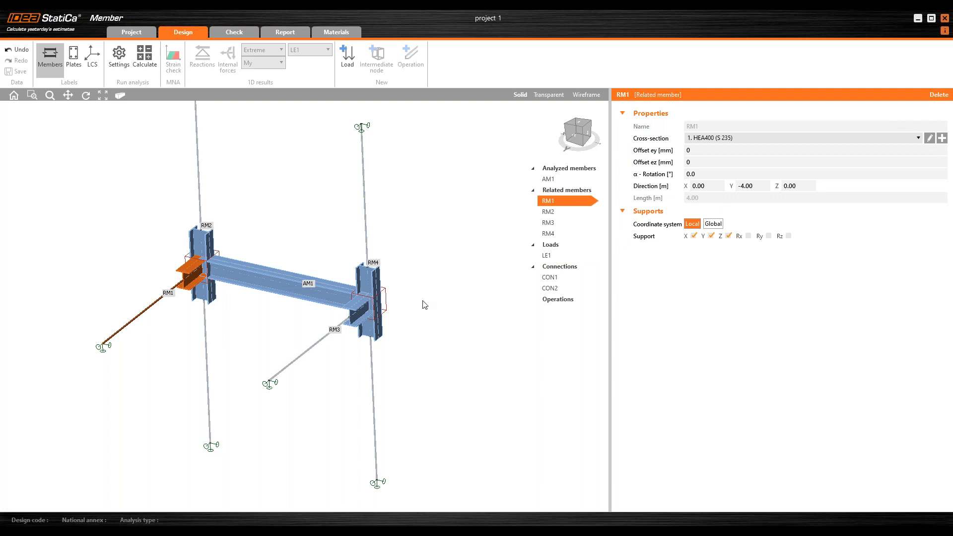
Step: Delete the related member RM3 framing into the right column
{"action": "left_click", "coordinate": [350, 311]}
{"action": "left_click", "coordinate": [357, 320]}
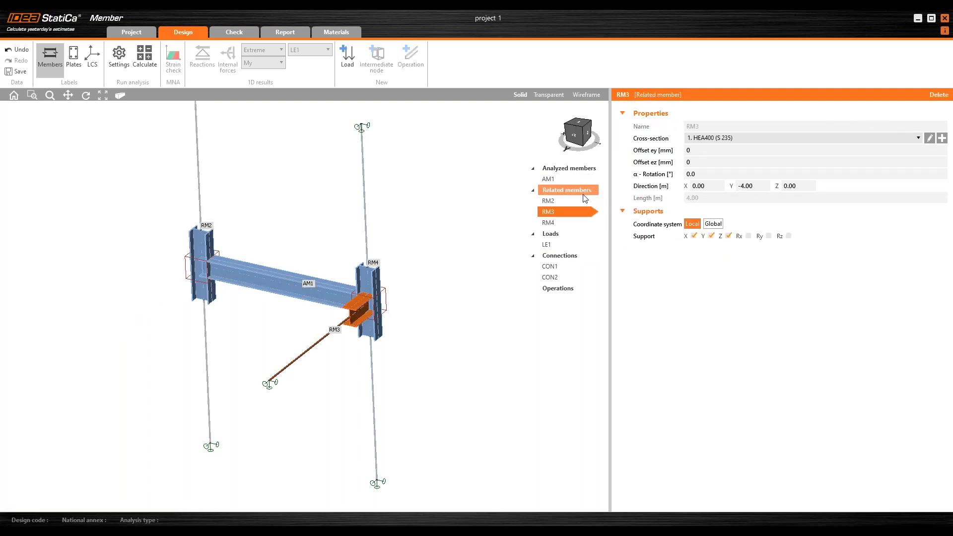
{"action": "left_click", "coordinate": [940, 95]}
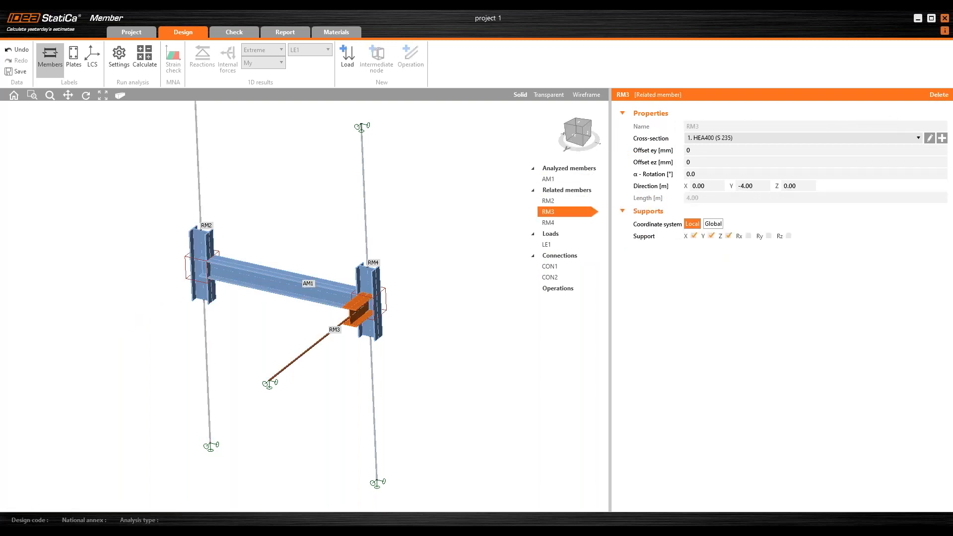
Step: Shorten the left column RM2 by setting its Z direction to -1
{"action": "left_click", "coordinate": [204, 250]}
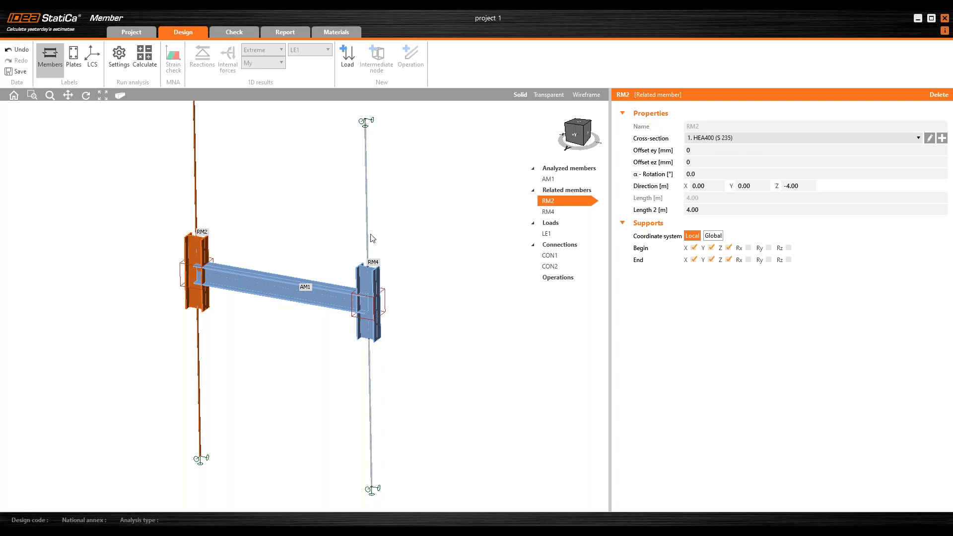
{"action": "middle_click_drag", "start_coordinate": [255, 247], "coordinate": [250, 260]}
{"action": "left_click_drag", "start_coordinate": [809, 186], "coordinate": [784, 187]}
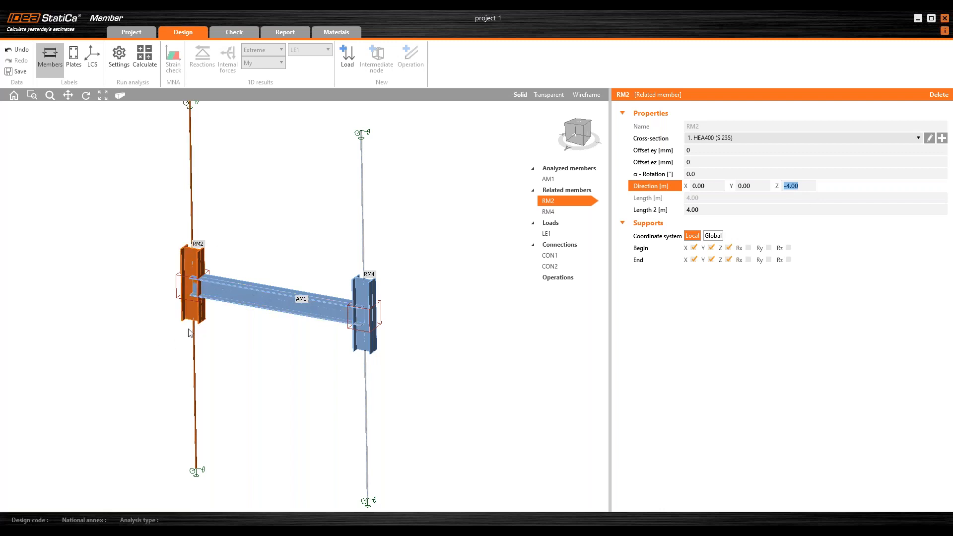
{"action": "type", "text": "-1"}
{"action": "key", "text": "Return"}
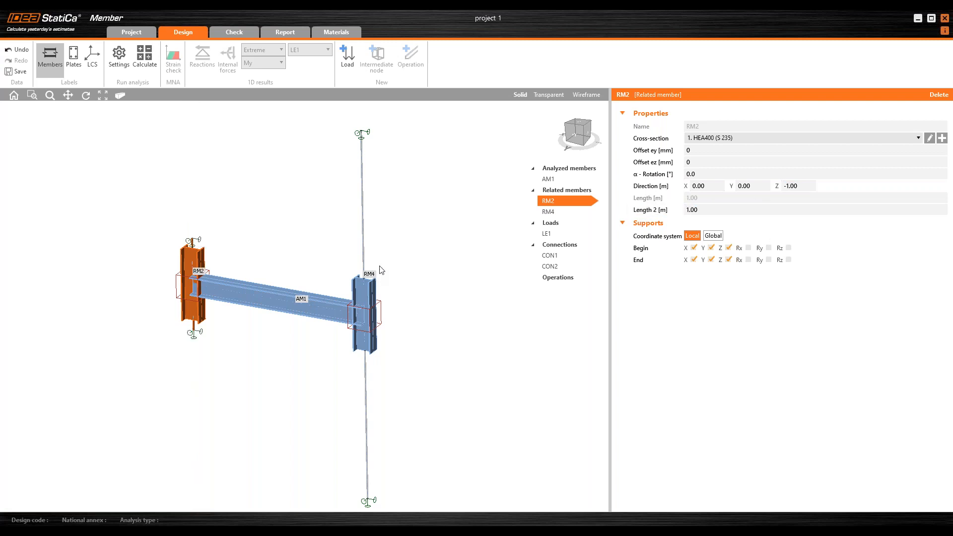
Step: Set the right column RM4's Z direction to -1 and its Length 2 to 1 m
{"action": "scroll", "coordinate": [198, 243], "scroll_direction": "up", "scroll_amount": 2}
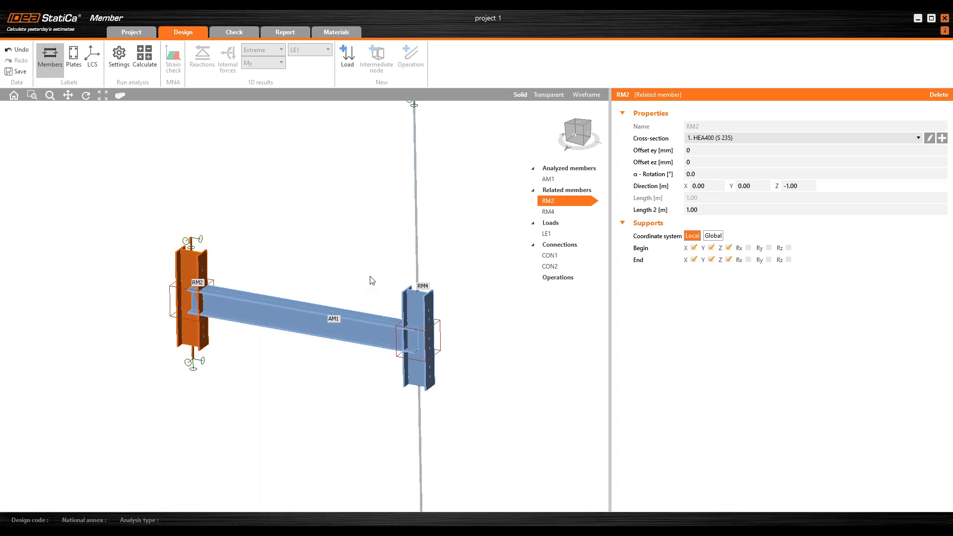
{"action": "left_click", "coordinate": [419, 318]}
{"action": "left_click", "coordinate": [795, 186]}
{"action": "type", "text": "-1"}
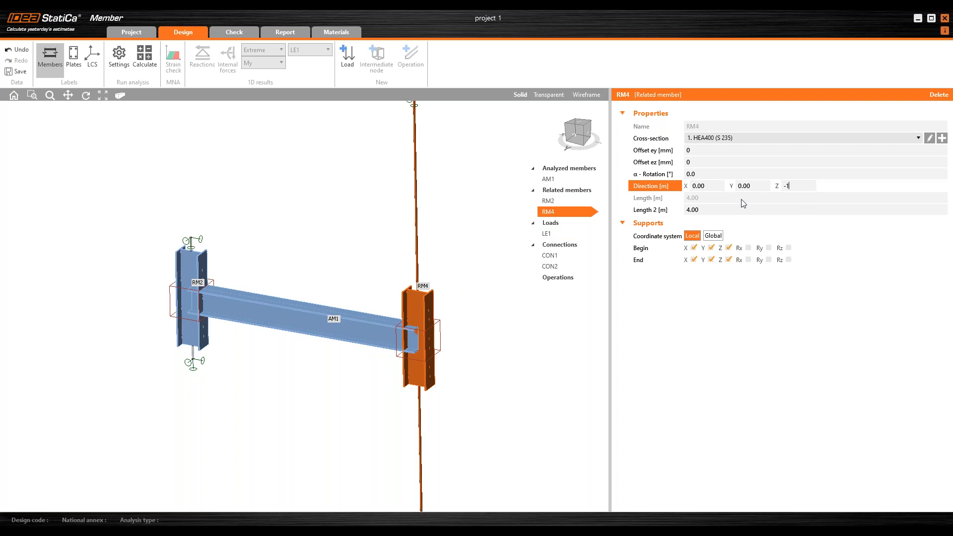
{"action": "key", "text": "Return"}
{"action": "left_click_drag", "start_coordinate": [719, 209], "coordinate": [641, 209]}
{"action": "type", "text": "1"}
{"action": "key", "text": "Return"}
Step: Give the analyzed beam AM1 a new rolled I cross-section IPE180
{"action": "middle_click_drag", "start_coordinate": [346, 248], "coordinate": [318, 226]}
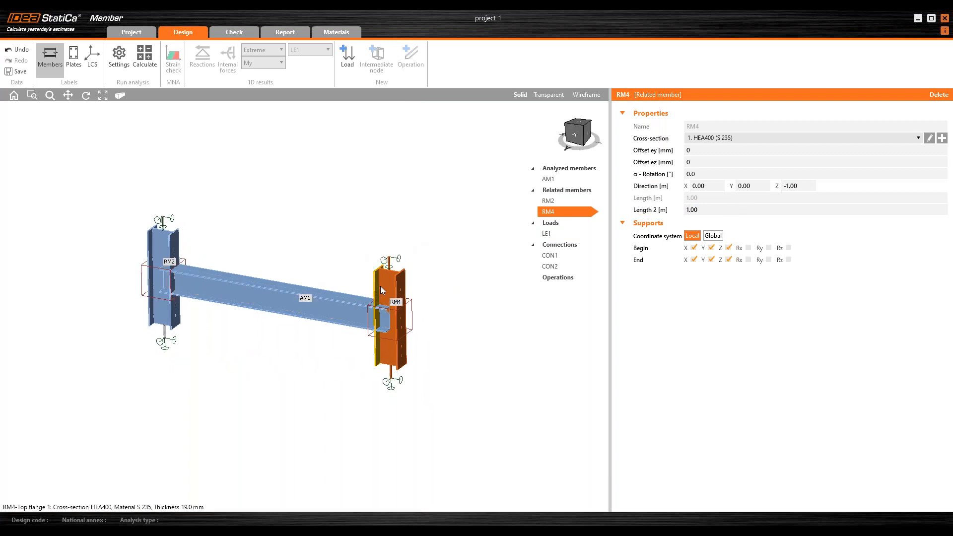
{"action": "left_click", "coordinate": [284, 296]}
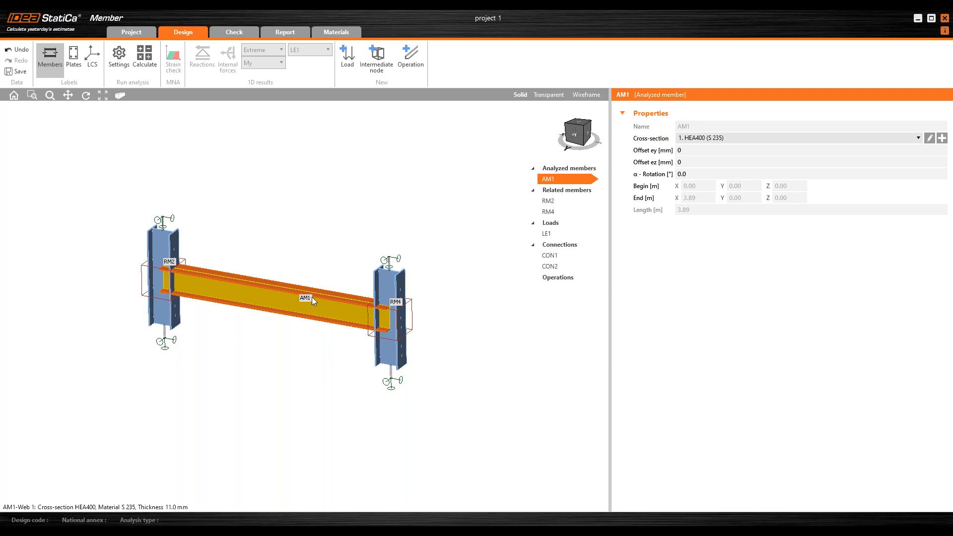
{"action": "left_click", "coordinate": [943, 139]}
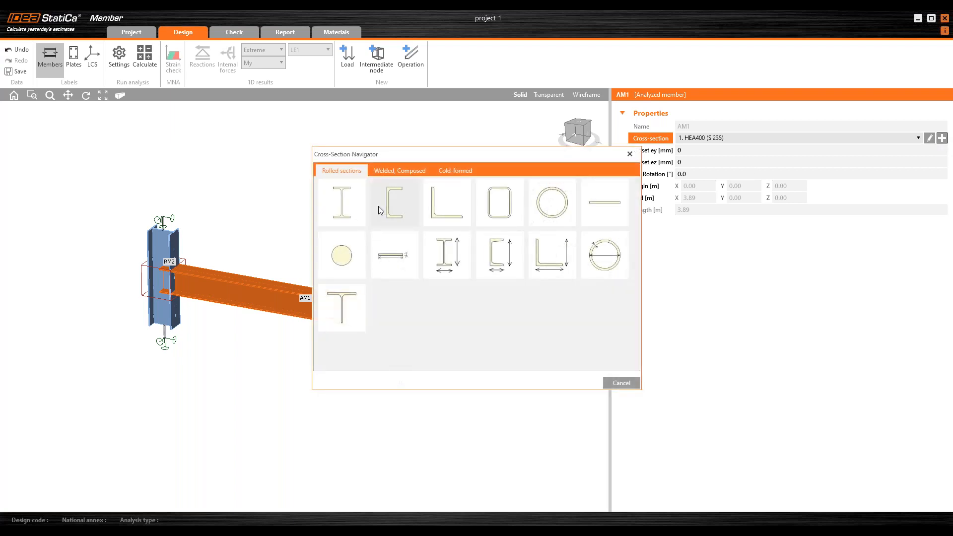
{"action": "left_click", "coordinate": [353, 203]}
{"action": "left_click", "coordinate": [385, 196]}
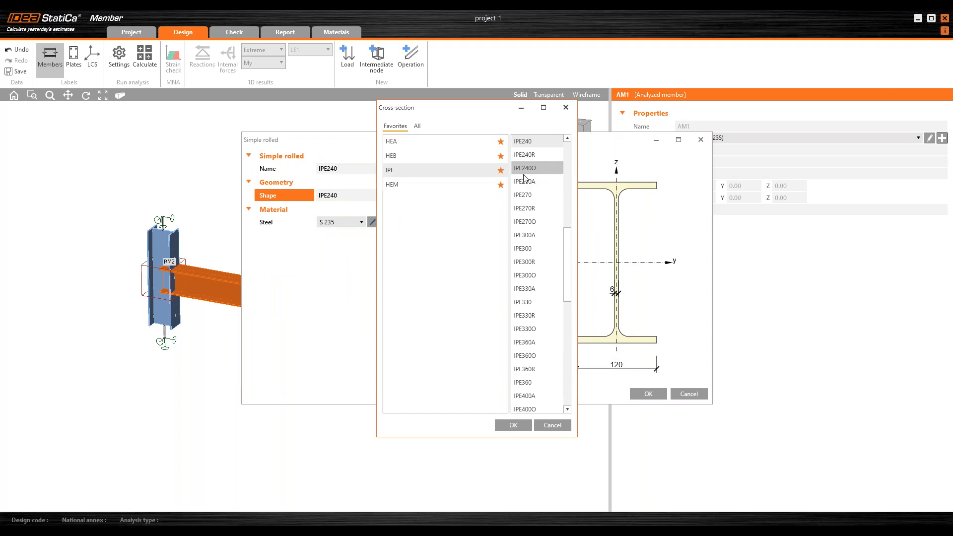
{"action": "left_click_drag", "start_coordinate": [569, 243], "coordinate": [568, 194]}
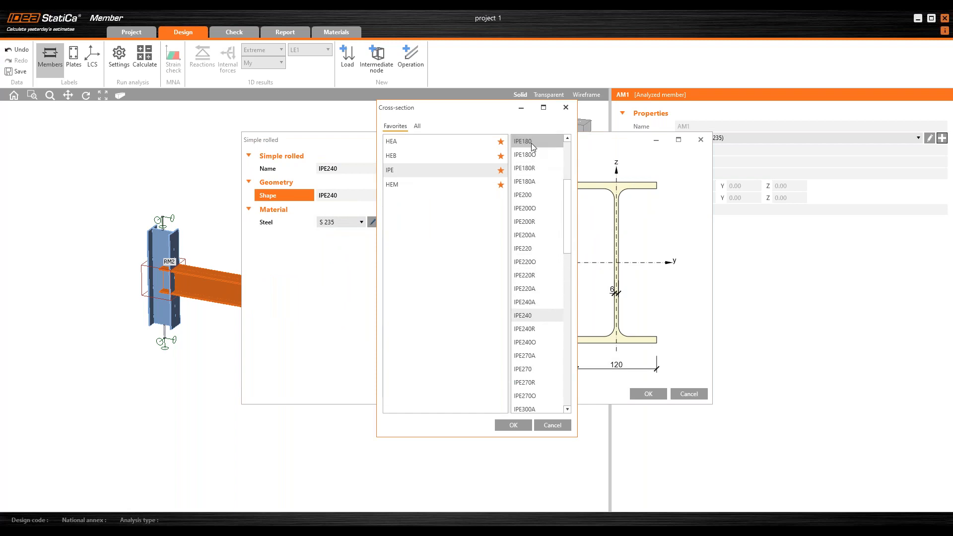
{"action": "left_click", "coordinate": [513, 426]}
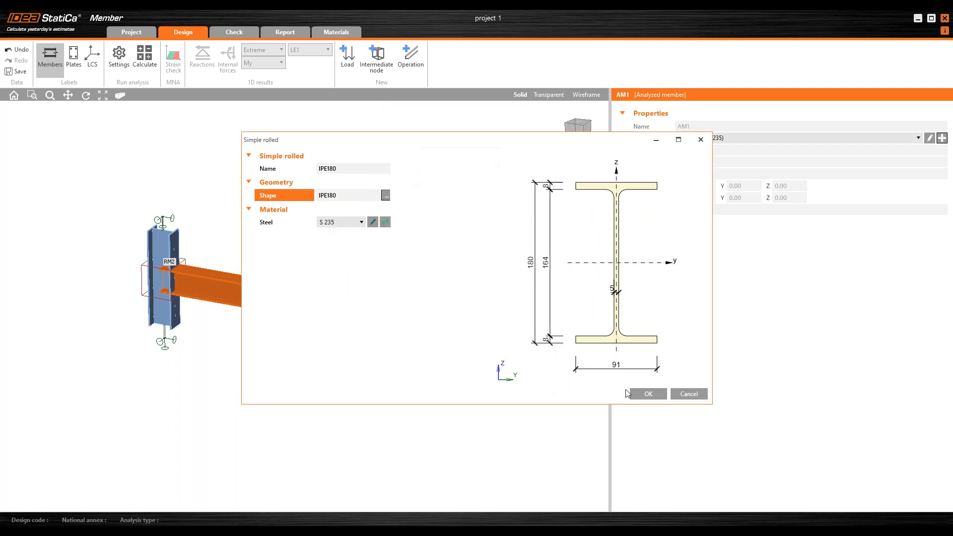
{"action": "left_click", "coordinate": [650, 395]}
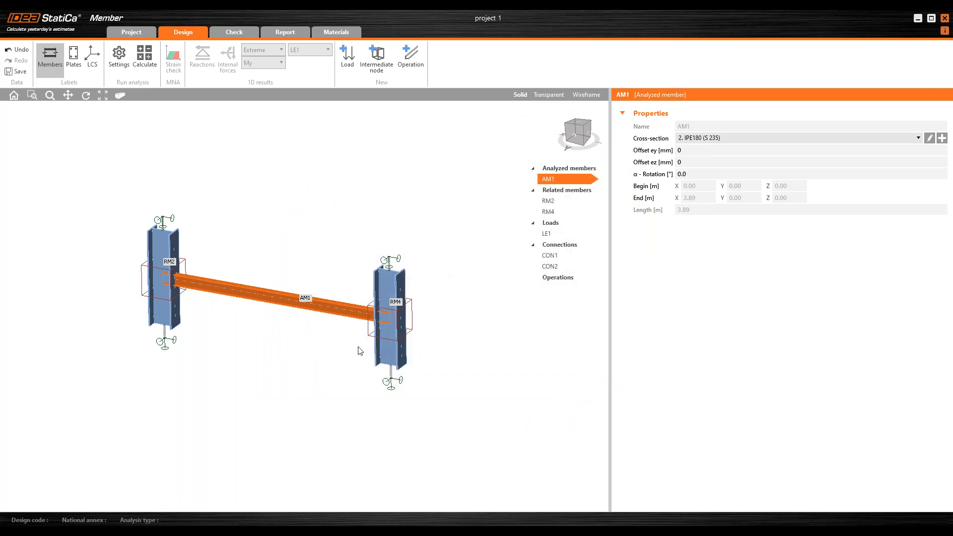
Step: Change the line load LE1 on AM1 to -20 kN/m in Z
{"action": "middle_click_drag", "start_coordinate": [293, 358], "coordinate": [308, 351]}
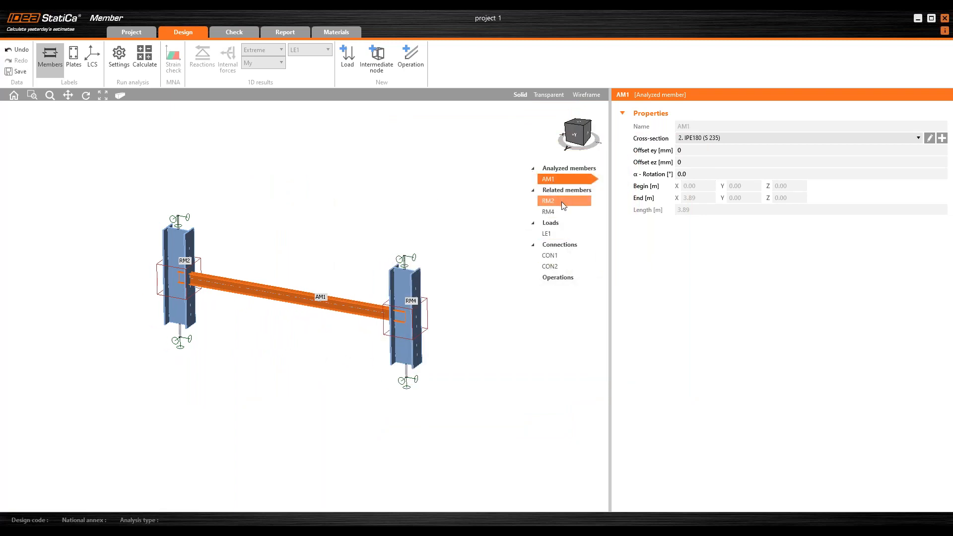
{"action": "left_click", "coordinate": [556, 234]}
{"action": "middle_click_drag", "start_coordinate": [500, 262], "coordinate": [485, 255]}
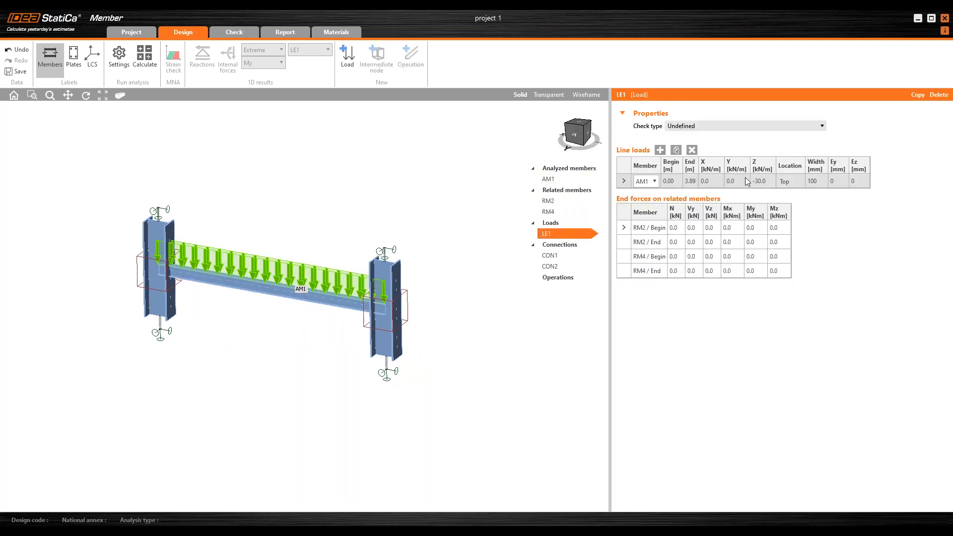
{"action": "left_click", "coordinate": [772, 183]}
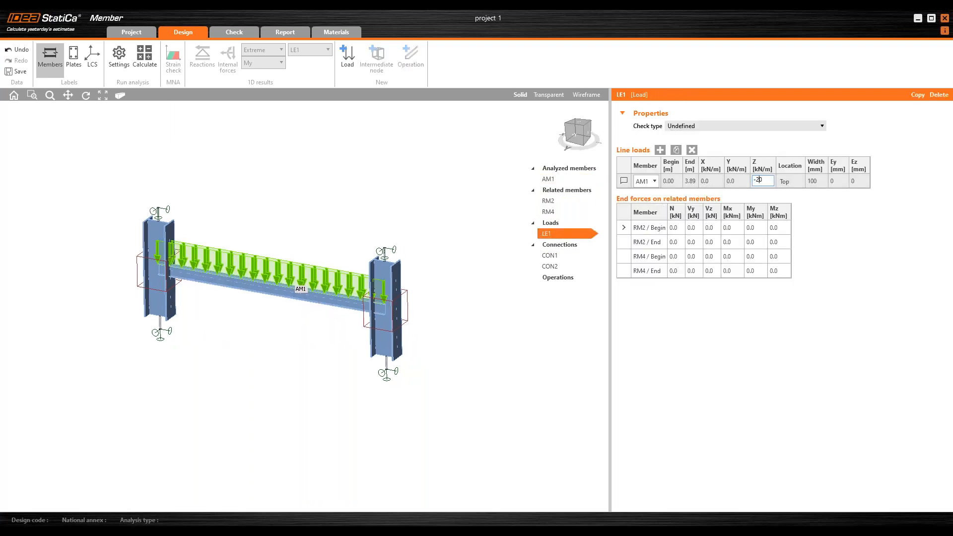
{"action": "key", "text": "Tab"}
Step: Select the connection CON1 at the beam's left end
{"action": "middle_click_drag", "start_coordinate": [198, 316], "coordinate": [227, 313]}
{"action": "scroll", "coordinate": [217, 313], "scroll_direction": "up", "scroll_amount": 2}
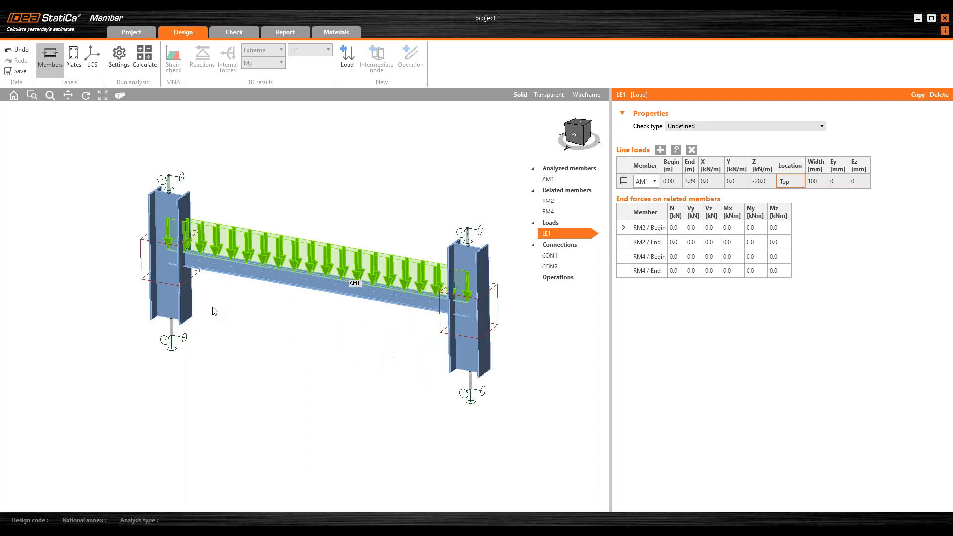
{"action": "scroll", "coordinate": [207, 305], "scroll_direction": "up", "scroll_amount": 2}
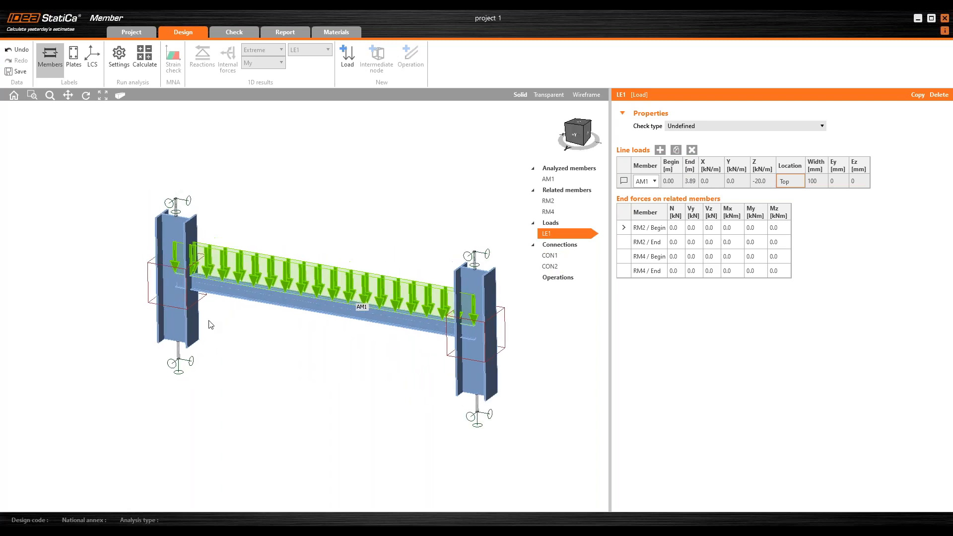
{"action": "left_click", "coordinate": [199, 293]}
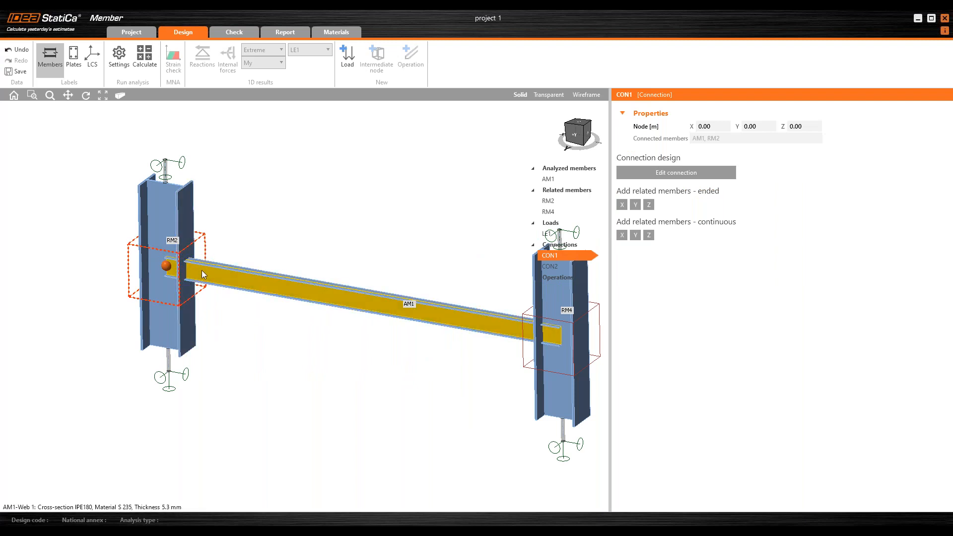
{"action": "scroll", "coordinate": [203, 223], "scroll_direction": "down", "scroll_amount": 3}
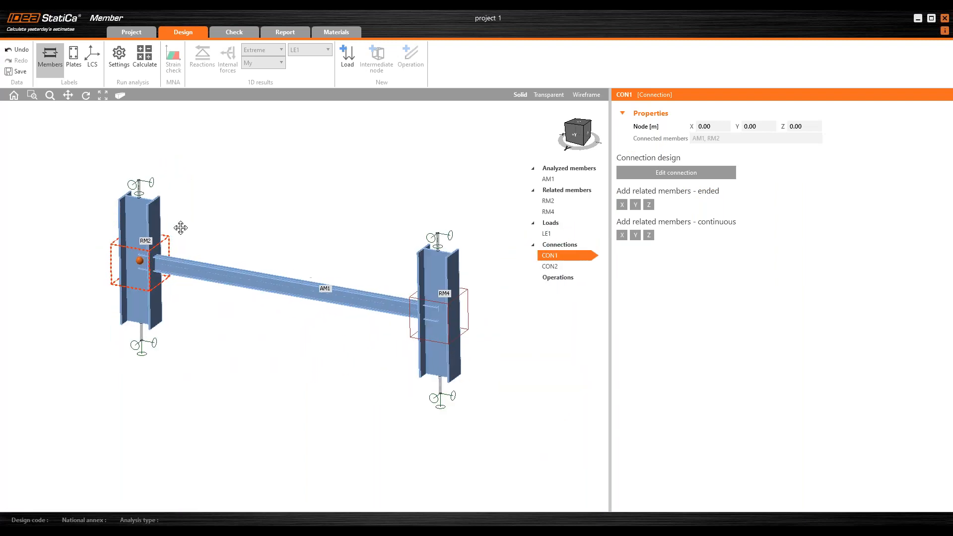
{"action": "middle_click_drag", "start_coordinate": [181, 228], "coordinate": [171, 233]}
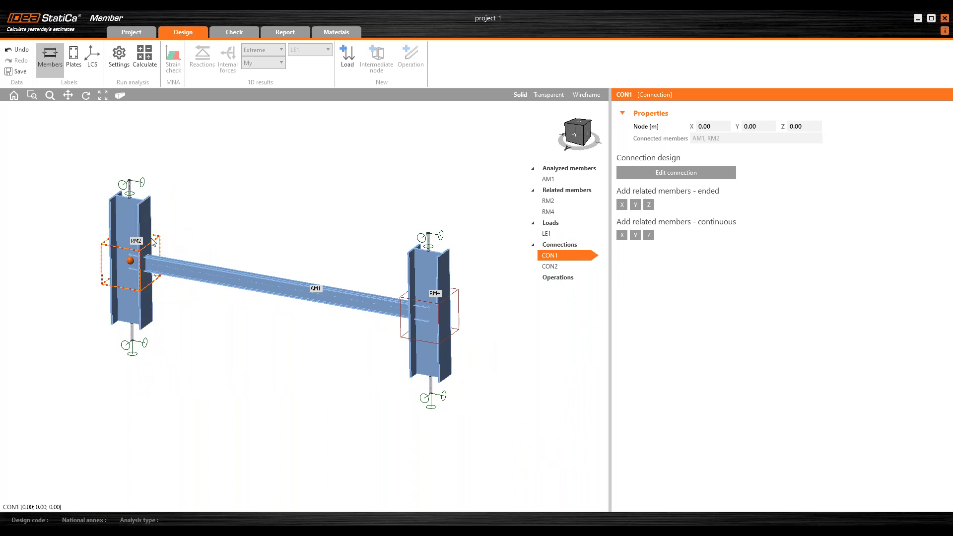
Step: Open connection CON1 at the beam's left end in the connection editor
{"action": "left_click", "coordinate": [562, 266]}
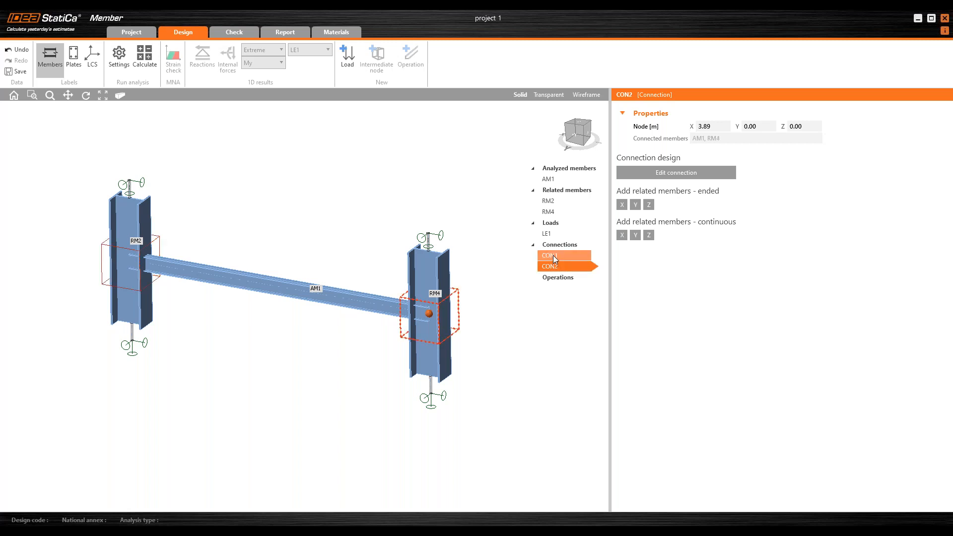
{"action": "left_click", "coordinate": [554, 259]}
{"action": "left_click", "coordinate": [670, 175]}
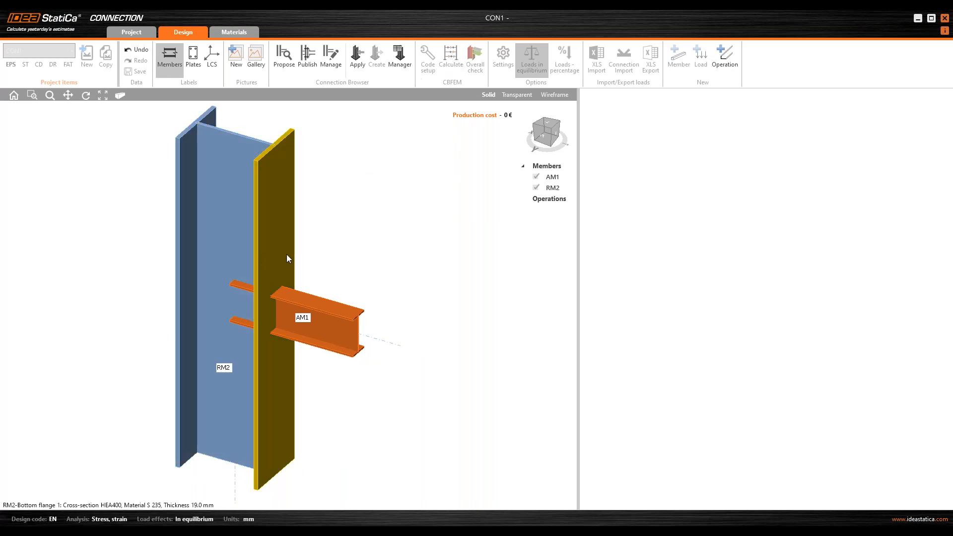
{"action": "middle_click_drag", "start_coordinate": [265, 260], "coordinate": [271, 240], "text": "ctrl"}
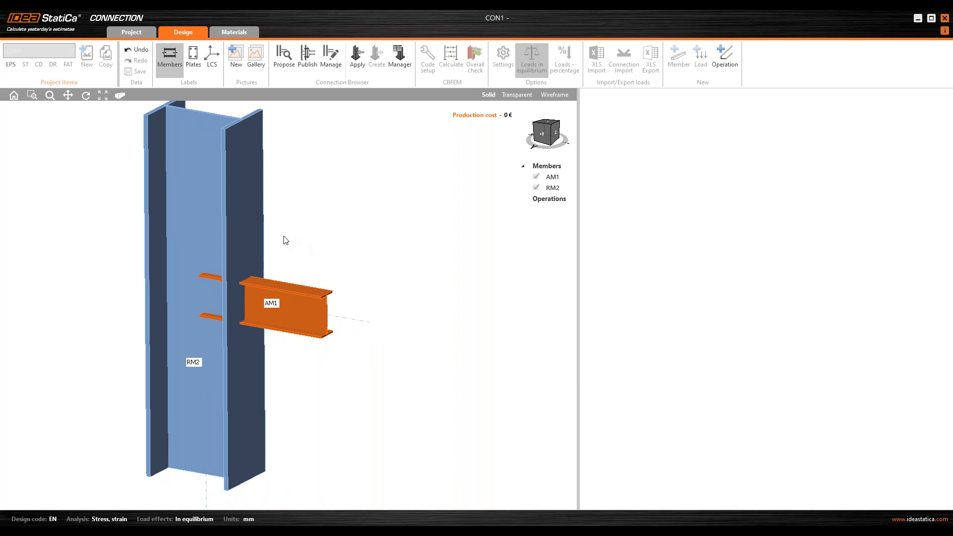
Step: Connect beam AM1 to column RM2 using the Fin plate design template with default M16 8.8 bolts
{"action": "right_click", "coordinate": [305, 309]}
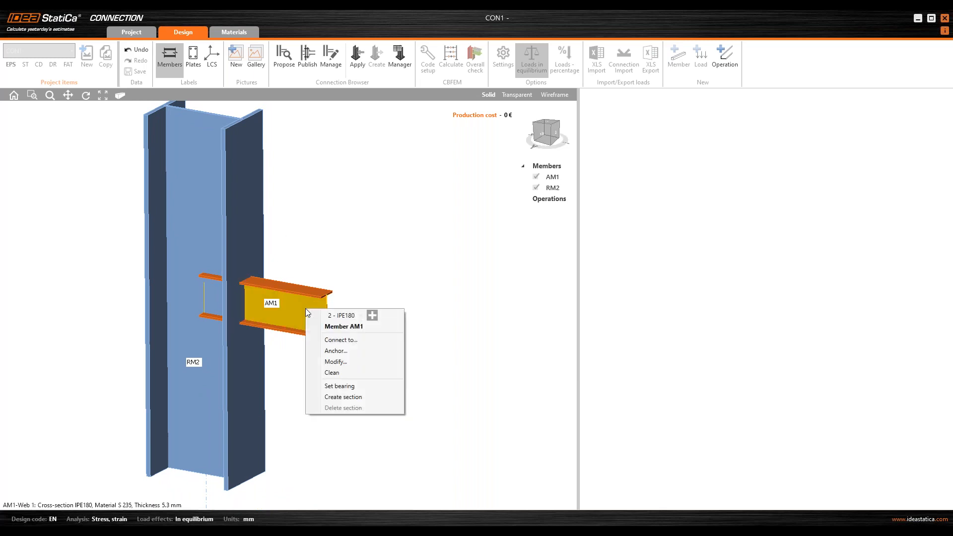
{"action": "left_click", "coordinate": [332, 341]}
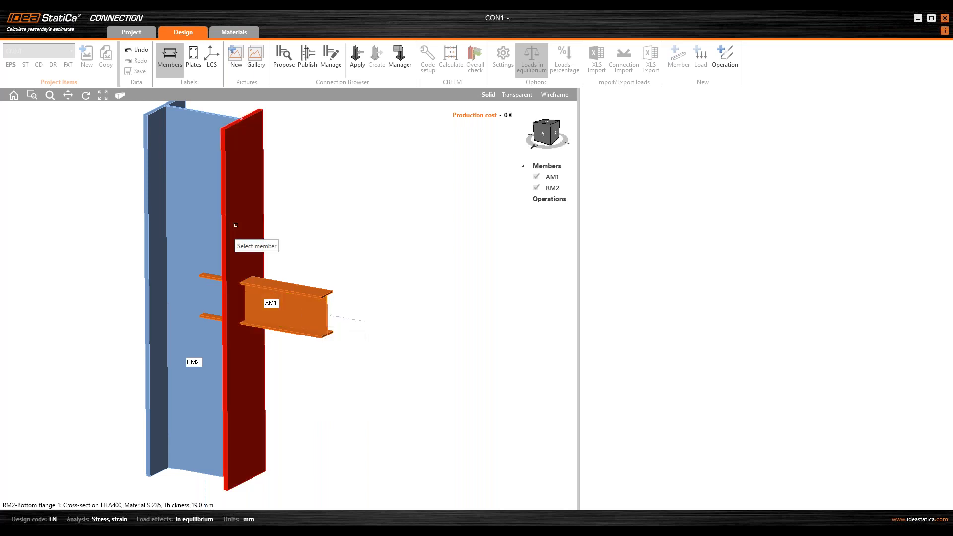
{"action": "left_click", "coordinate": [233, 242]}
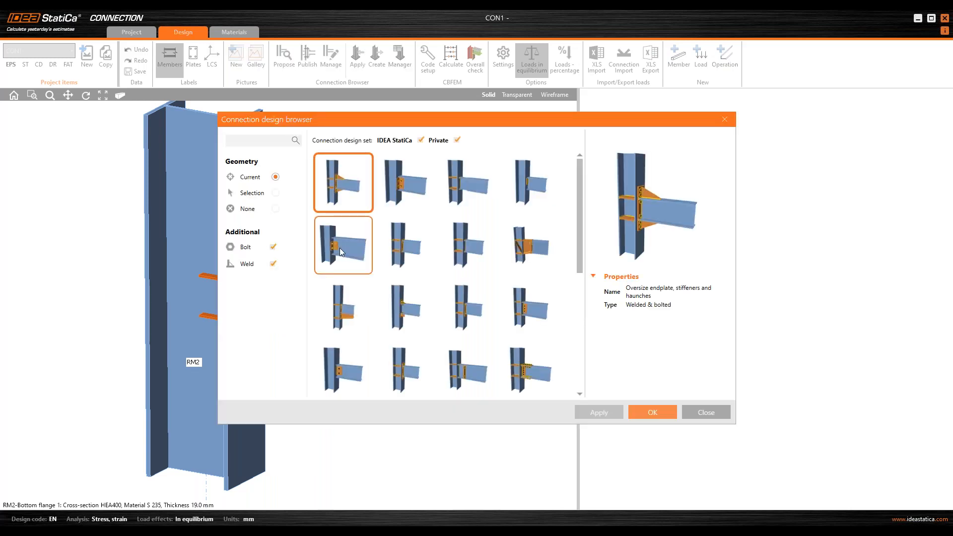
{"action": "left_click", "coordinate": [342, 359]}
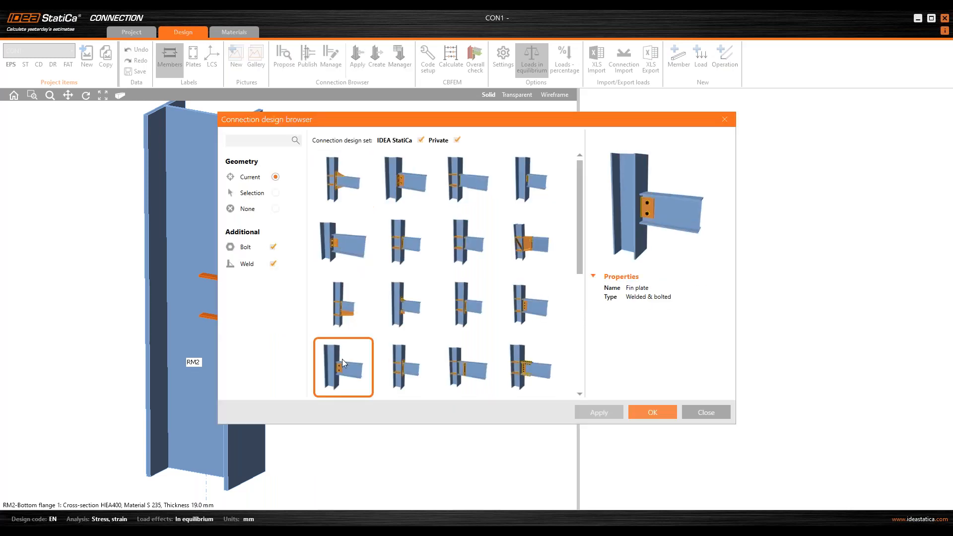
{"action": "scroll", "coordinate": [353, 337], "scroll_direction": "down", "scroll_amount": 1}
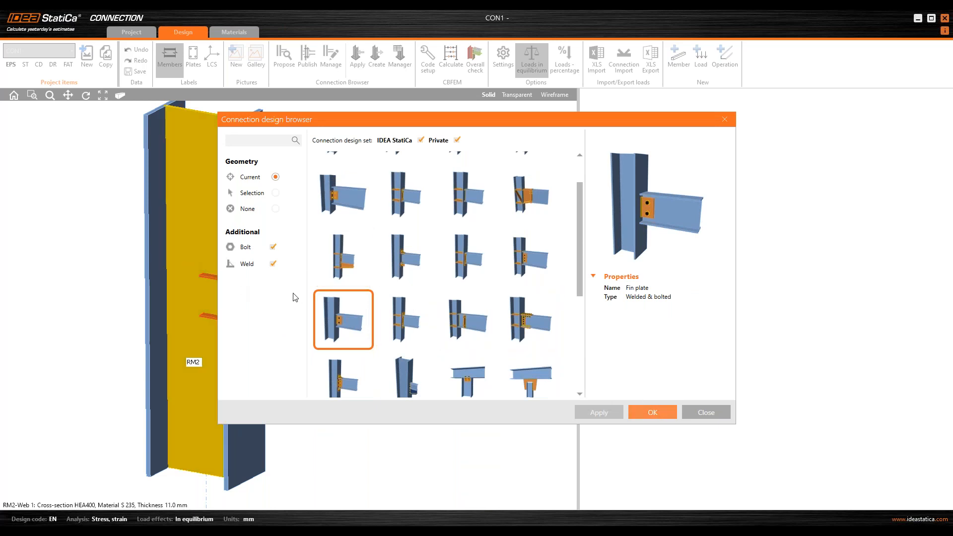
{"action": "left_click", "coordinate": [654, 412]}
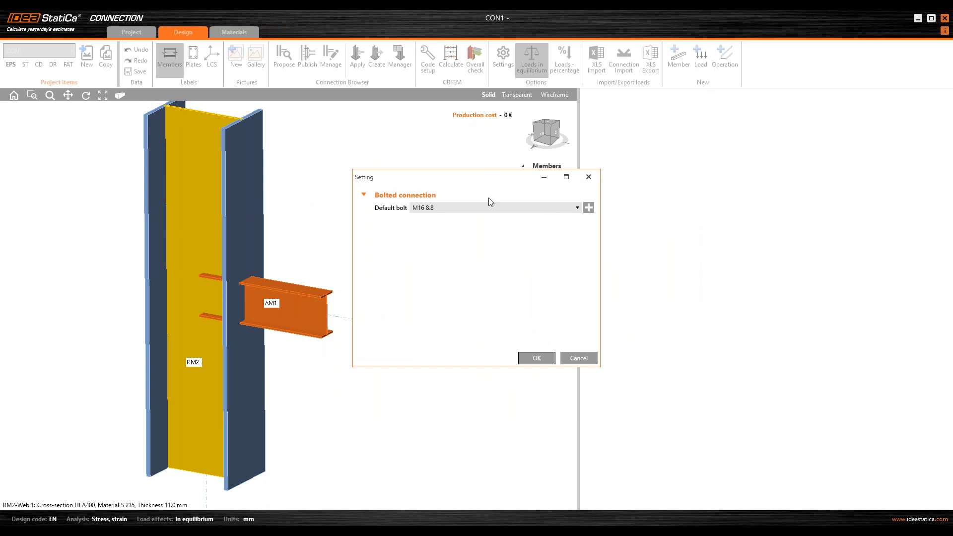
{"action": "left_click_drag", "start_coordinate": [474, 182], "coordinate": [469, 222]}
{"action": "left_click", "coordinate": [531, 398]}
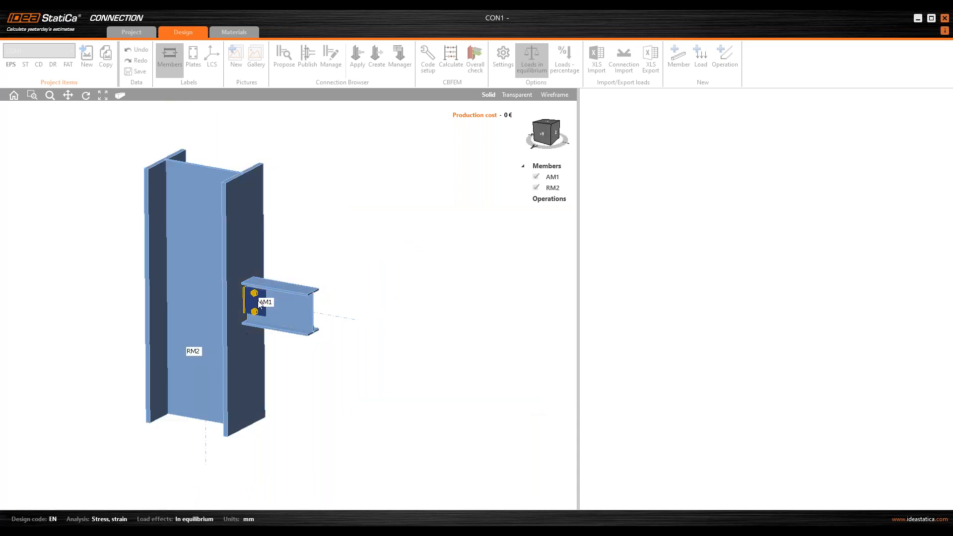
Step: Run Pre-design on the fin plate operation FP1
{"action": "scroll", "coordinate": [276, 300], "scroll_direction": "up", "scroll_amount": 2}
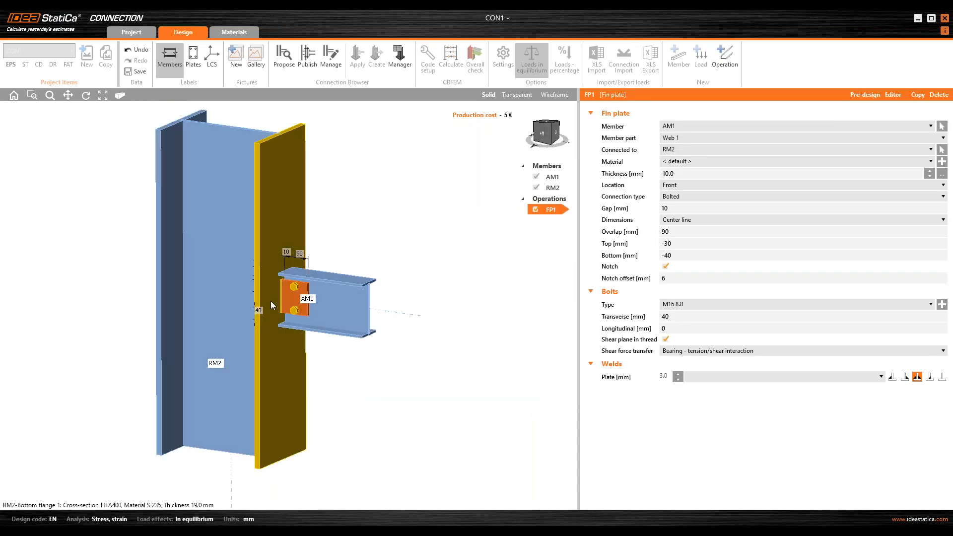
{"action": "scroll", "coordinate": [285, 294], "scroll_direction": "up", "scroll_amount": 1}
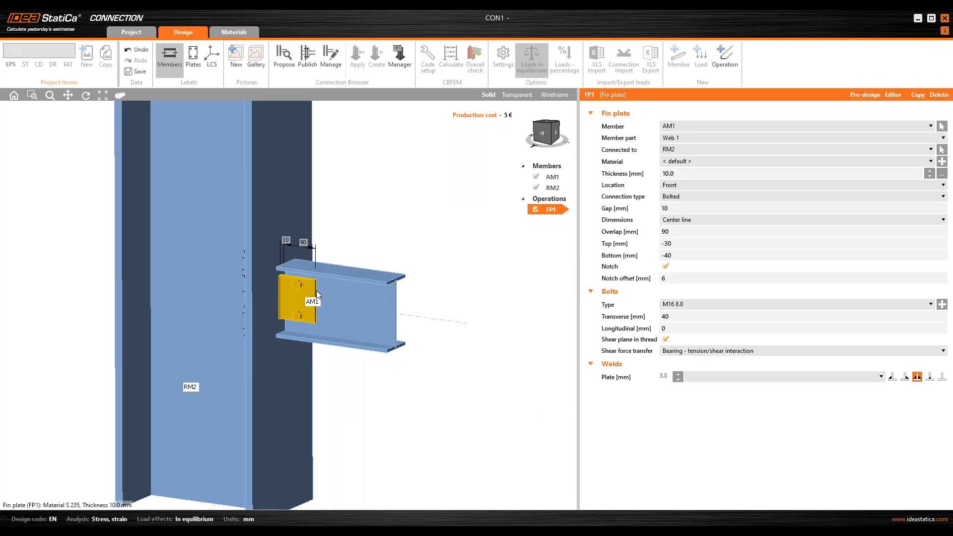
{"action": "right_click", "coordinate": [551, 209]}
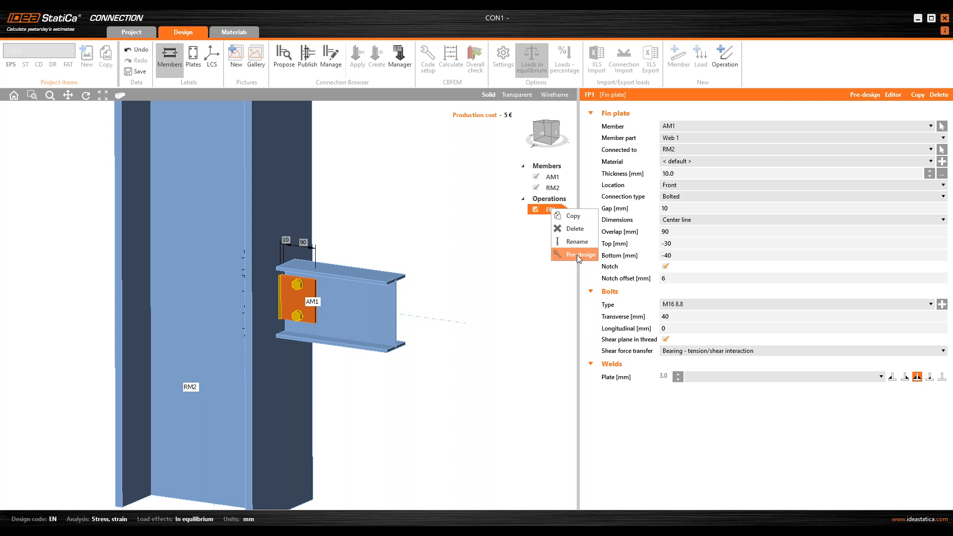
{"action": "left_click", "coordinate": [577, 255]}
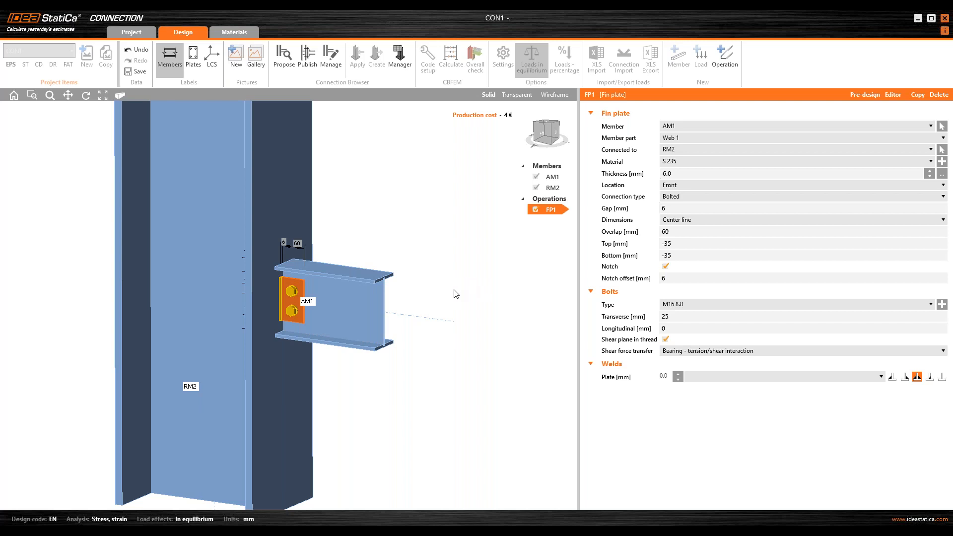
Step: Set the fin plate weld size to 4.0 mm, save the connection and close the editor
{"action": "right_click_drag", "start_coordinate": [282, 288], "coordinate": [283, 288]}
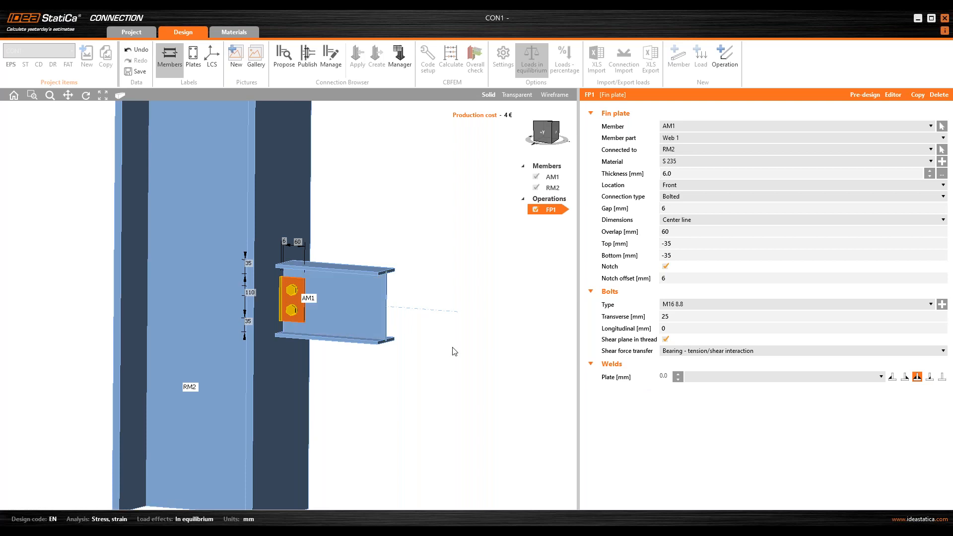
{"action": "left_click", "coordinate": [665, 379]}
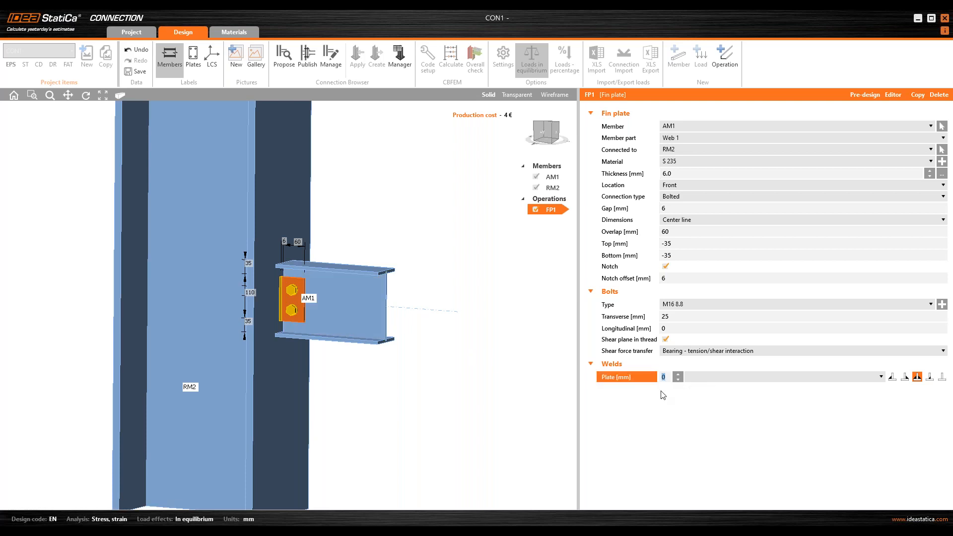
{"action": "left_click", "coordinate": [710, 380]}
{"action": "left_click", "coordinate": [707, 387]}
{"action": "left_click", "coordinate": [142, 70]}
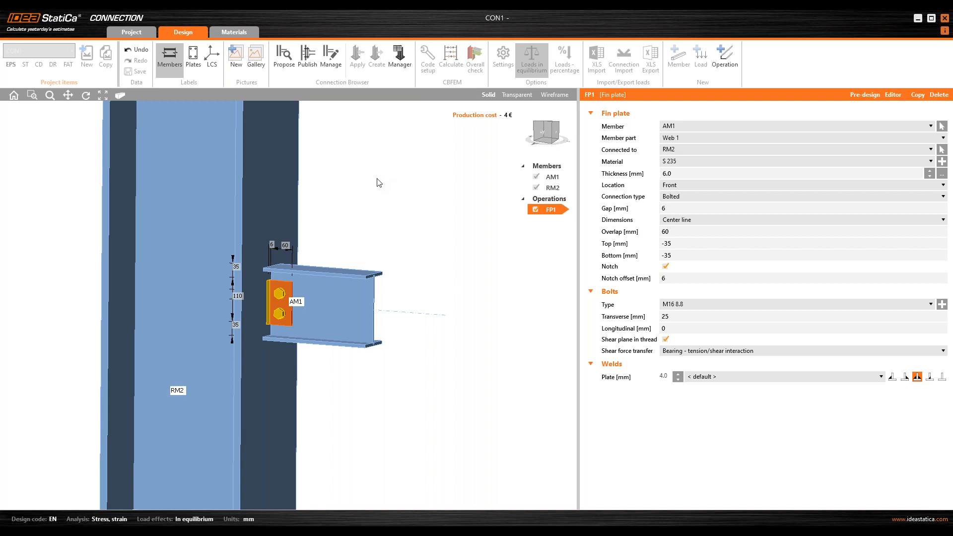
{"action": "left_click", "coordinate": [947, 20]}
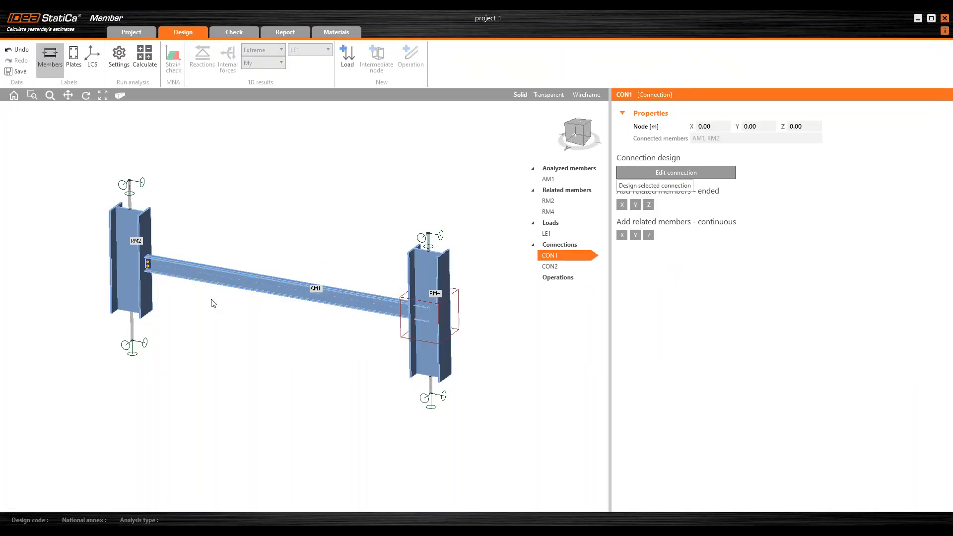
Step: Open connection CON2 at the beam's right end in the connection editor
{"action": "scroll", "coordinate": [145, 268], "scroll_direction": "up", "scroll_amount": 5}
{"action": "right_click_drag", "start_coordinate": [180, 323], "coordinate": [196, 310]}
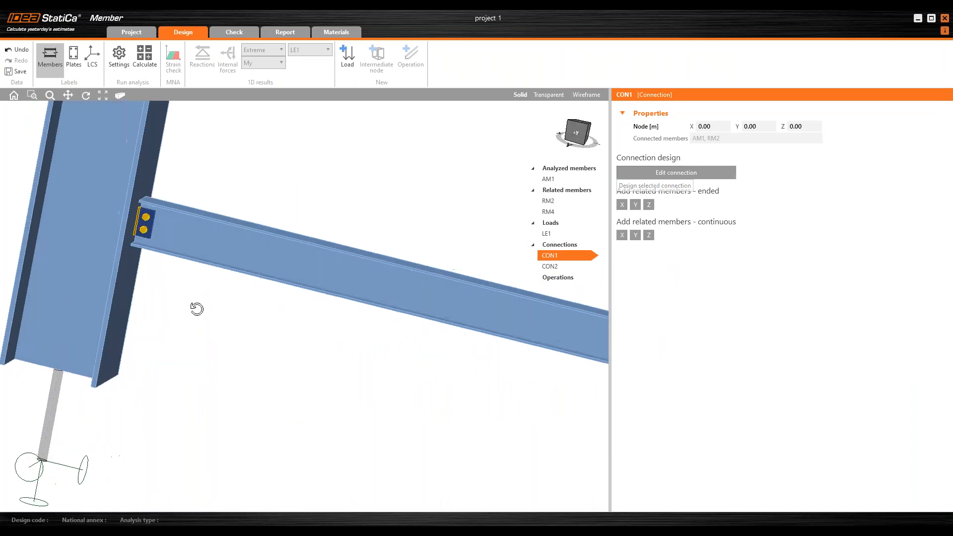
{"action": "scroll", "coordinate": [163, 225], "scroll_direction": "down", "scroll_amount": 5}
{"action": "right_click_drag", "start_coordinate": [163, 224], "coordinate": [470, 236]}
{"action": "scroll", "coordinate": [447, 269], "scroll_direction": "up", "scroll_amount": 5}
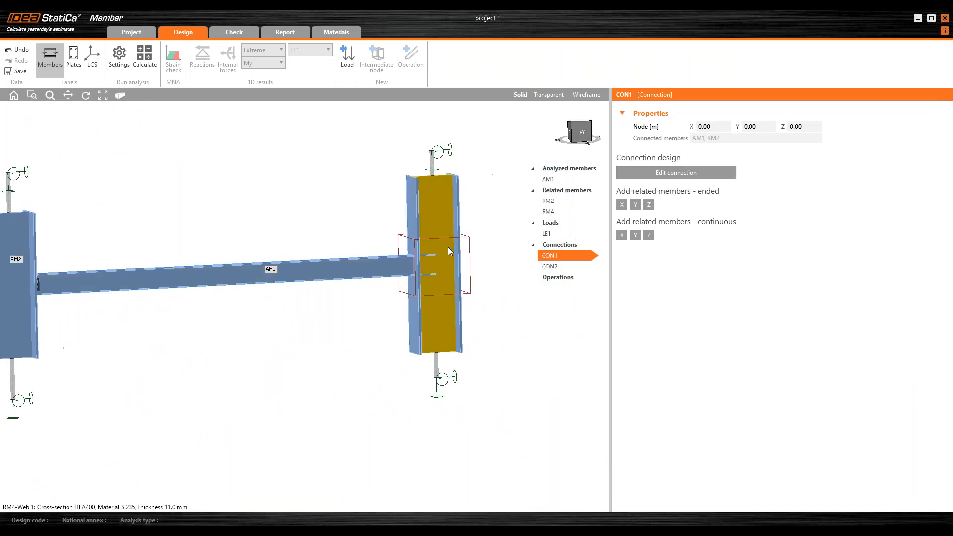
{"action": "left_click", "coordinate": [471, 239]}
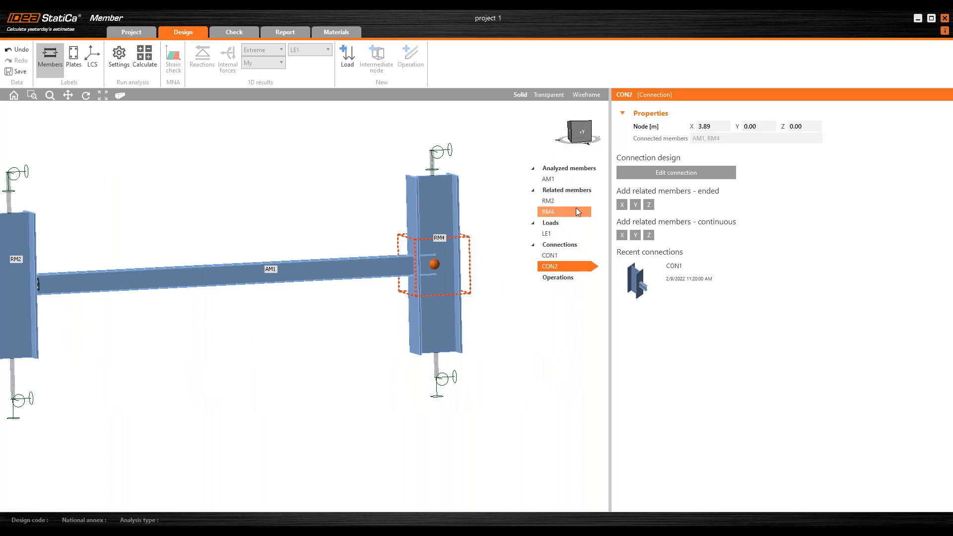
{"action": "mouse_move", "coordinate": [700, 276]}
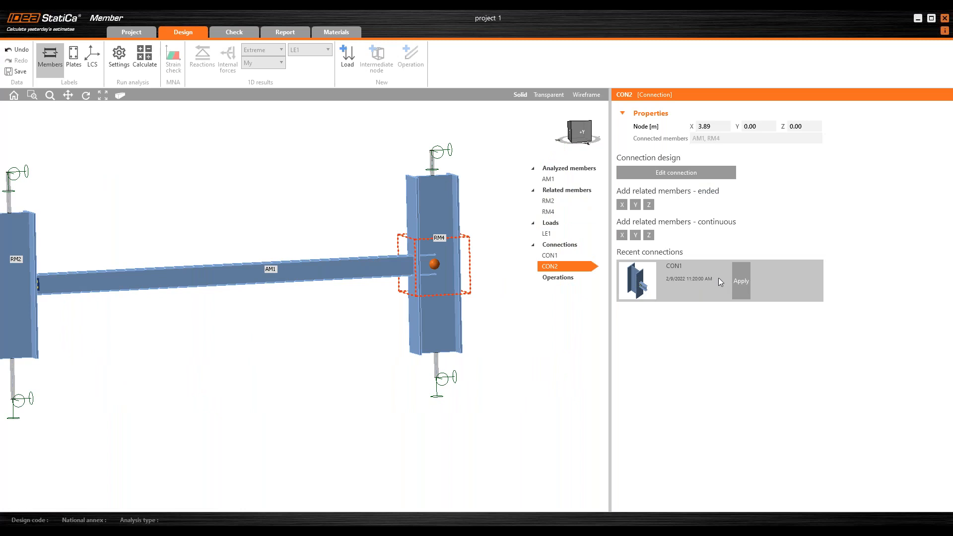
{"action": "left_click", "coordinate": [693, 178]}
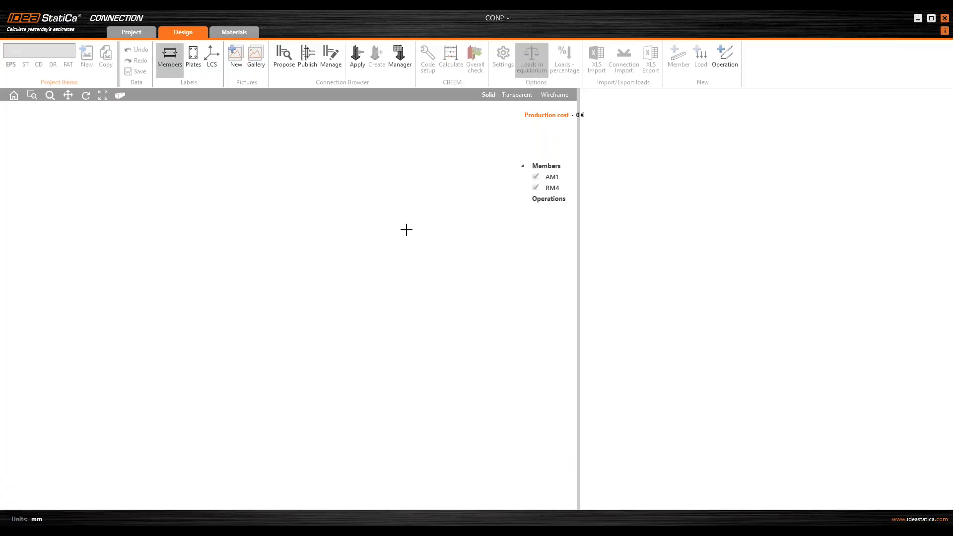
Step: Connect beam AM1 to column RM4 using the Fin plate design template with default M16 8.8 bolts
{"action": "scroll", "coordinate": [377, 220], "scroll_direction": "down", "scroll_amount": 3}
{"action": "middle_click_drag", "start_coordinate": [363, 307], "coordinate": [362, 238], "text": "ctrl"}
{"action": "middle_click_drag", "start_coordinate": [362, 238], "coordinate": [349, 241]}
{"action": "scroll", "coordinate": [349, 241], "scroll_direction": "up", "scroll_amount": 2}
{"action": "right_click", "coordinate": [273, 264]}
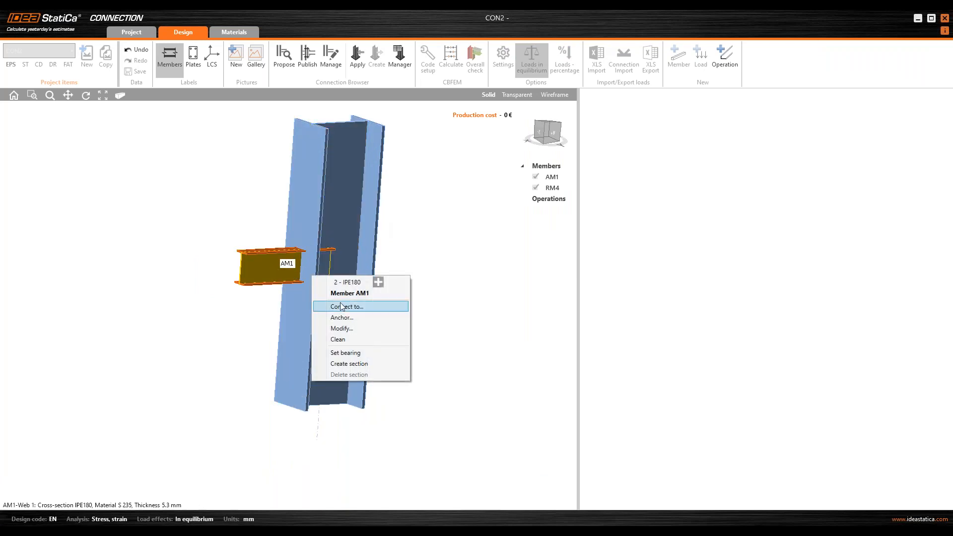
{"action": "left_click", "coordinate": [347, 305]}
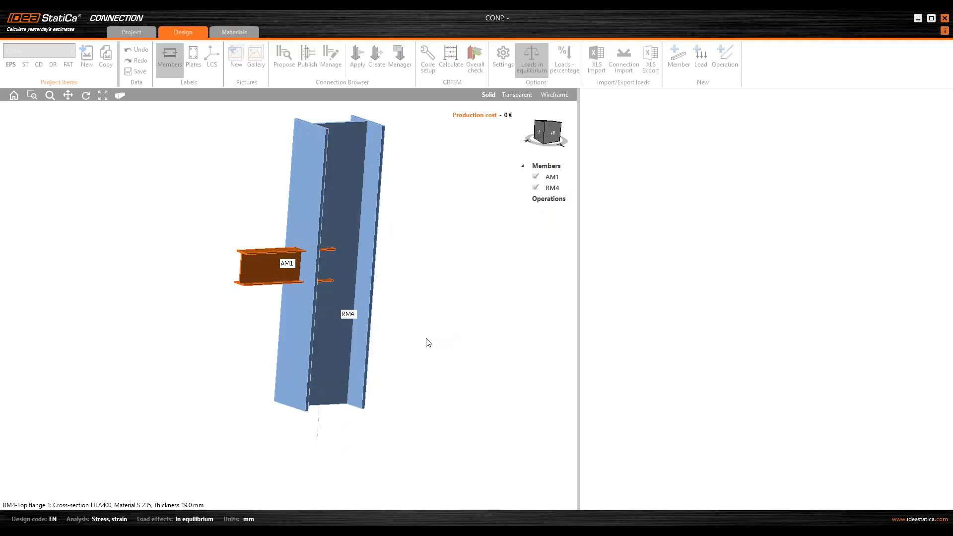
{"action": "left_click", "coordinate": [348, 368]}
{"action": "left_click", "coordinate": [654, 412]}
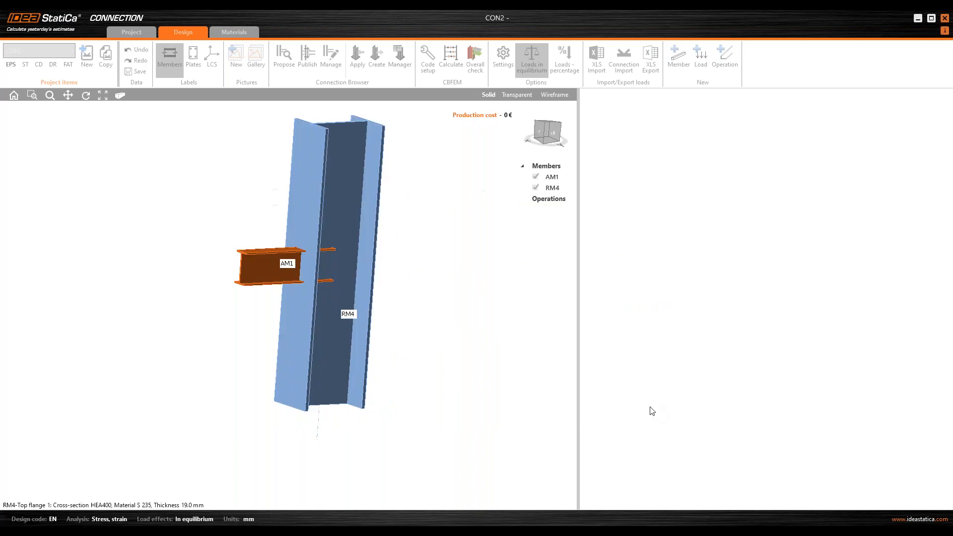
{"action": "left_click", "coordinate": [538, 358]}
Step: Run Pre-design on the fin plate operation FP1 of CON2
{"action": "right_click", "coordinate": [553, 198]}
{"action": "left_click", "coordinate": [549, 210]}
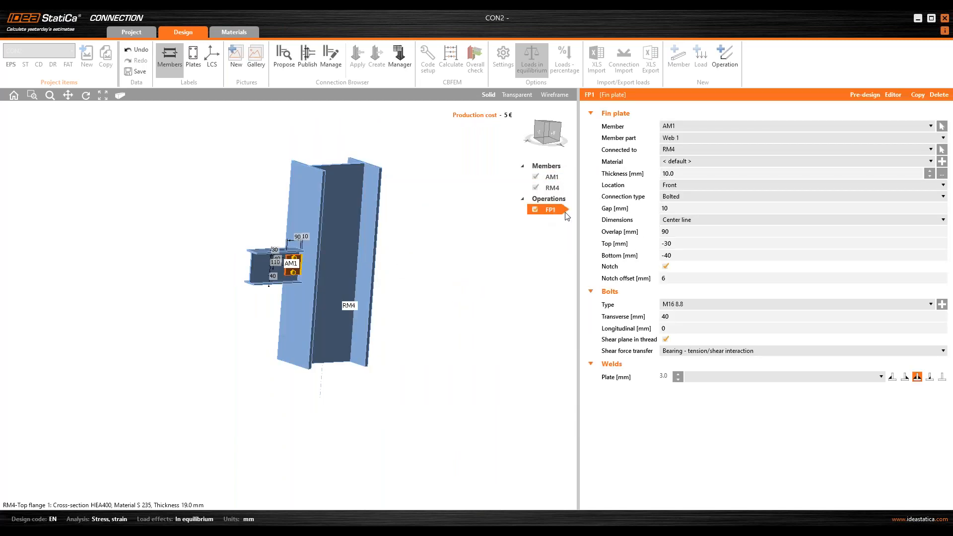
{"action": "right_click", "coordinate": [553, 207]}
{"action": "left_click", "coordinate": [574, 255]}
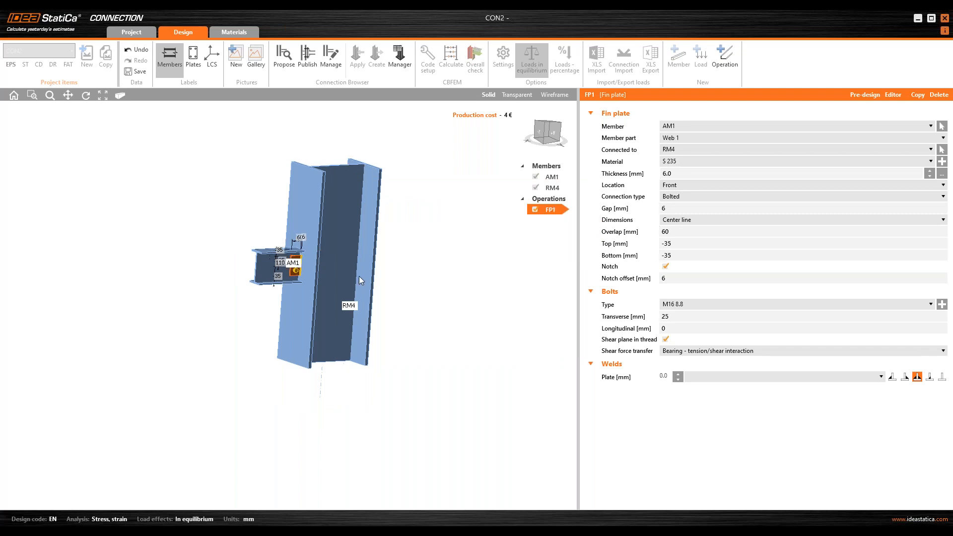
Step: Set the CON2 fin plate weld size to 4.0 mm and close the connection editor
{"action": "scroll", "coordinate": [325, 262], "scroll_direction": "up", "scroll_amount": 4}
{"action": "right_click_drag", "start_coordinate": [345, 270], "coordinate": [328, 273]}
{"action": "left_click", "coordinate": [698, 377]}
{"action": "left_click", "coordinate": [698, 377]}
{"action": "left_click", "coordinate": [698, 389]}
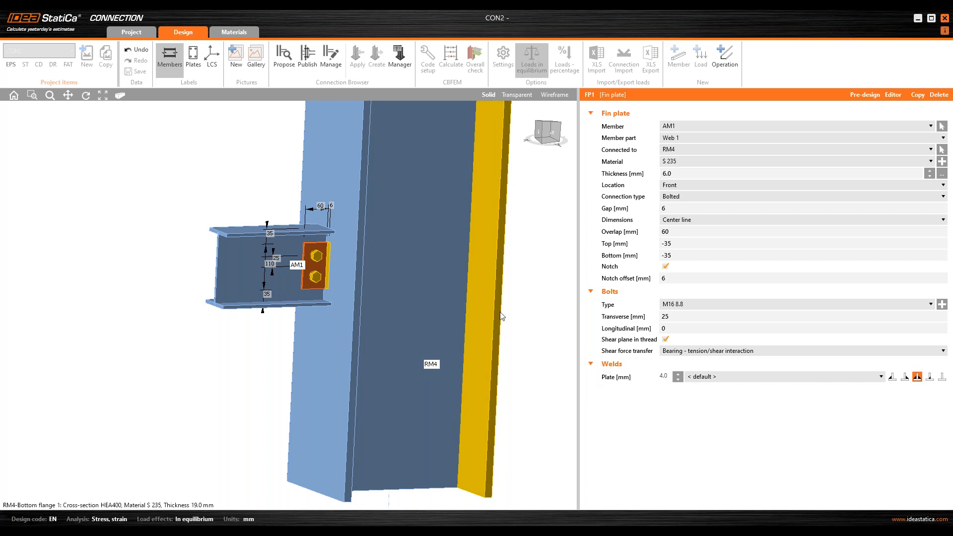
{"action": "left_click", "coordinate": [945, 20]}
Step: Calculate the member model and review its strain check results on the deformed mesh
{"action": "right_click_drag", "start_coordinate": [365, 297], "coordinate": [330, 298]}
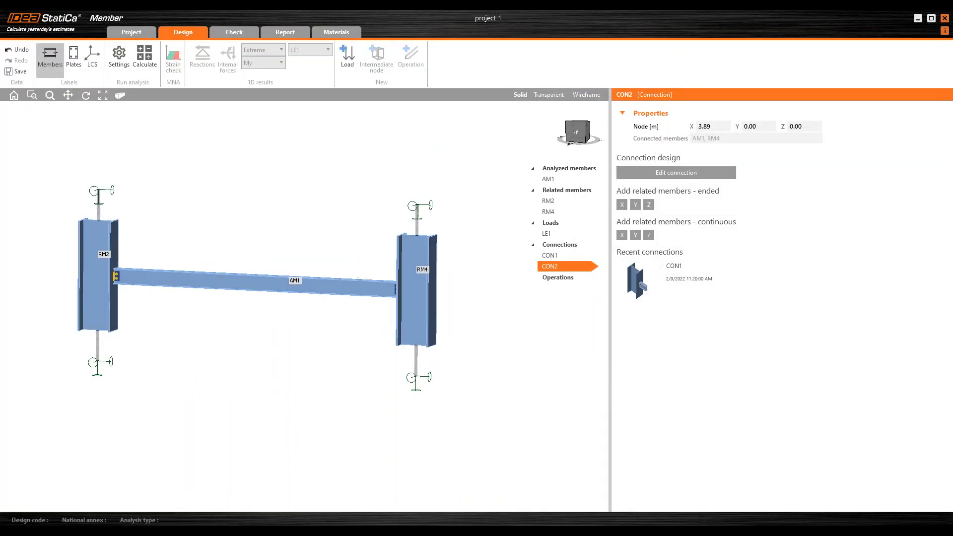
{"action": "middle_click_drag", "start_coordinate": [334, 294], "coordinate": [358, 314]}
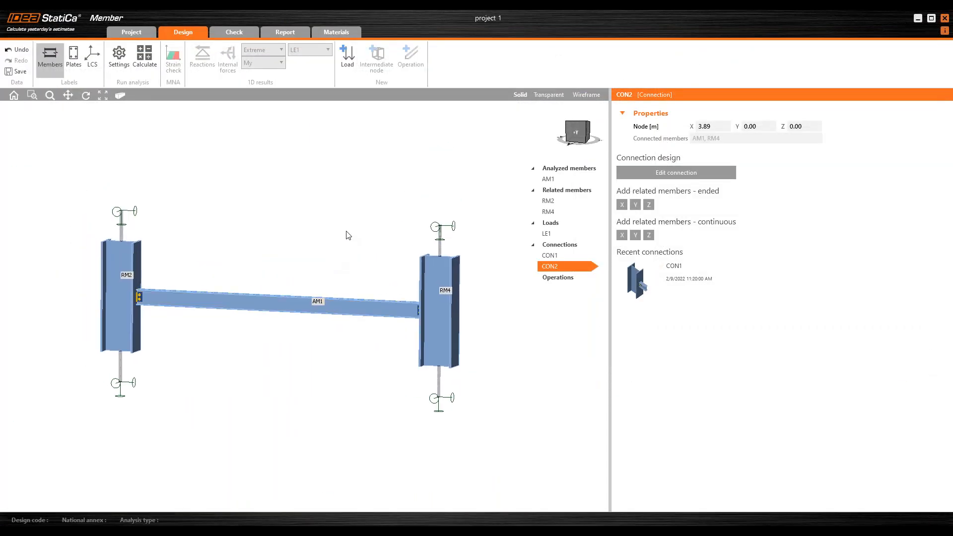
{"action": "left_click", "coordinate": [238, 34]}
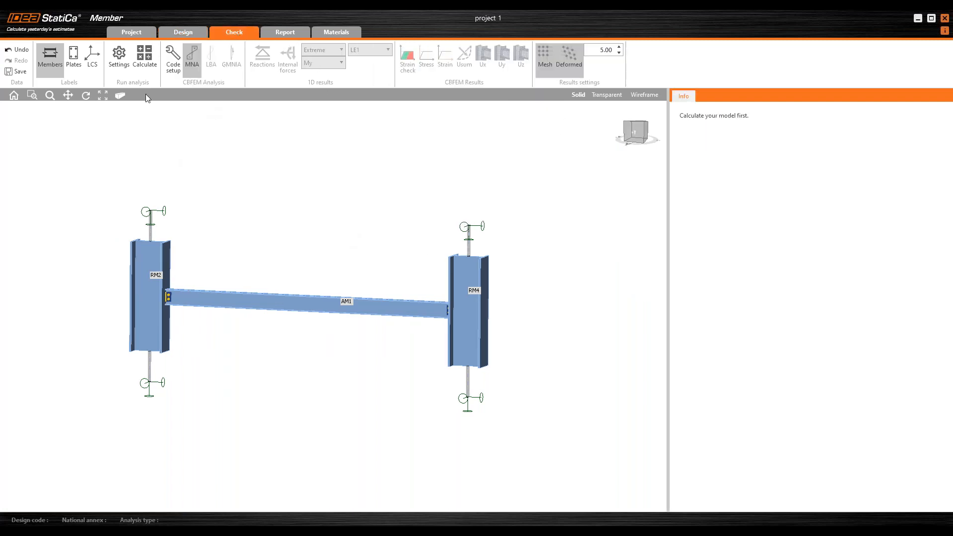
{"action": "left_click", "coordinate": [145, 56]}
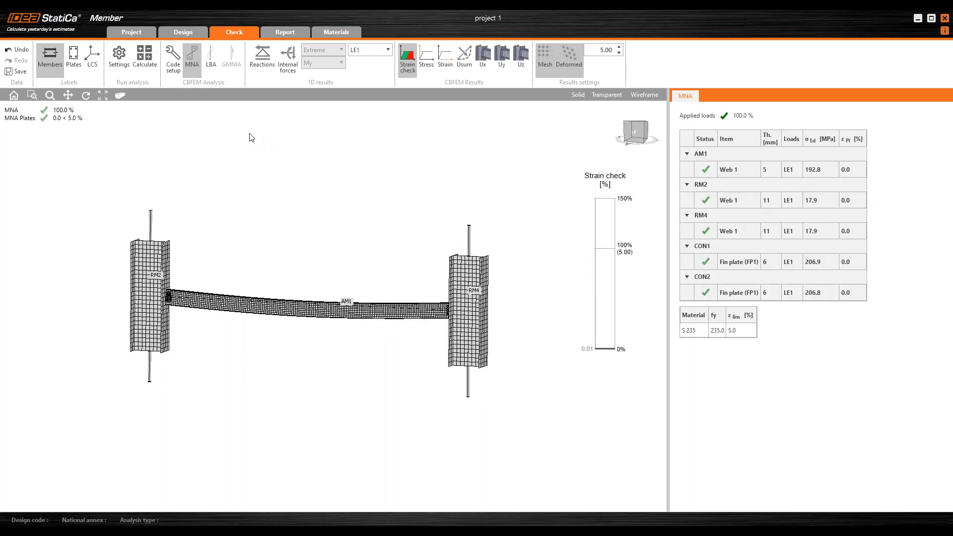
{"action": "right_click_drag", "start_coordinate": [296, 217], "coordinate": [326, 215]}
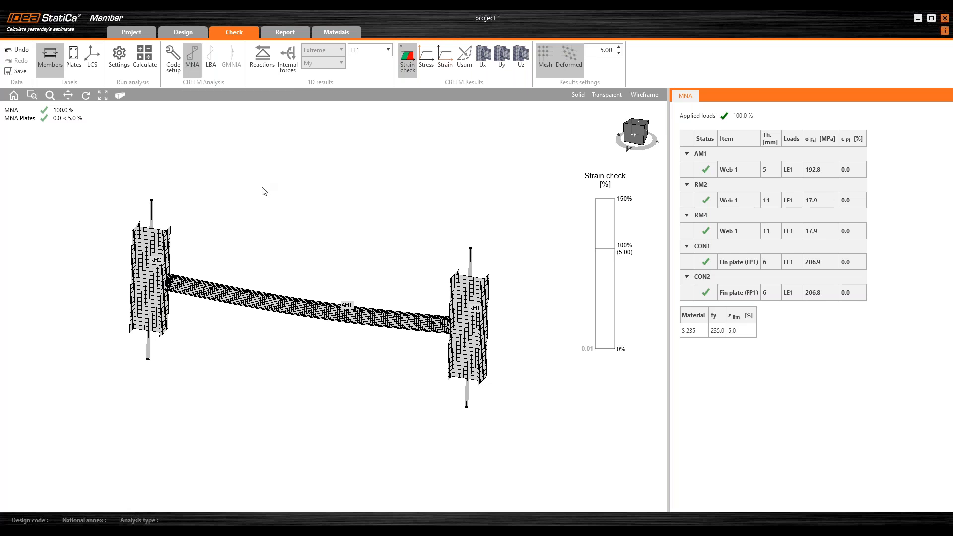
{"action": "middle_click_drag", "start_coordinate": [262, 179], "coordinate": [273, 155]}
{"action": "scroll", "coordinate": [349, 304], "scroll_direction": "up", "scroll_amount": 3}
{"action": "right_click_drag", "start_coordinate": [315, 323], "coordinate": [295, 306]}
{"action": "scroll", "coordinate": [349, 297], "scroll_direction": "up", "scroll_amount": 2}
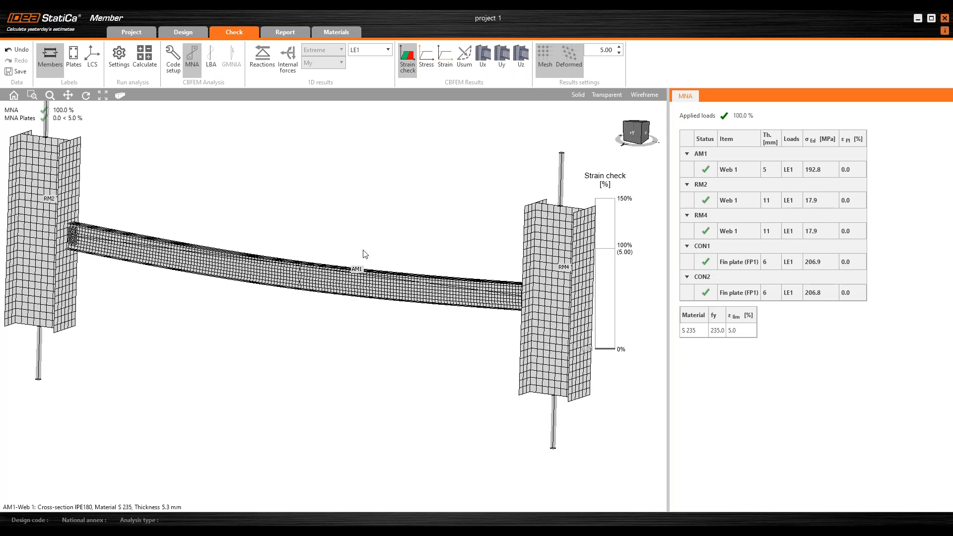
Step: Run the linear buckling analysis (LBA) on the member model
{"action": "right_click_drag", "start_coordinate": [347, 239], "coordinate": [342, 237]}
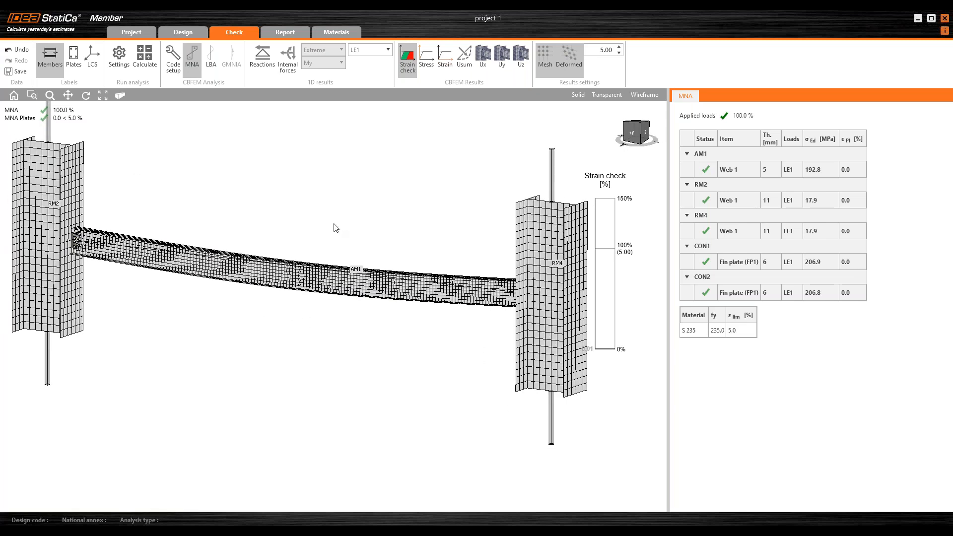
{"action": "scroll", "coordinate": [306, 215], "scroll_direction": "down", "scroll_amount": 2}
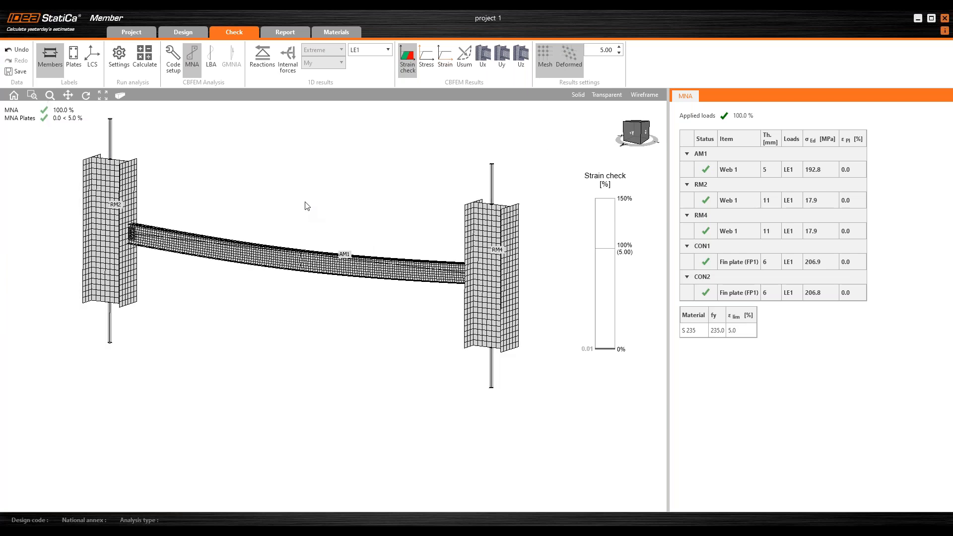
{"action": "left_click", "coordinate": [298, 269]}
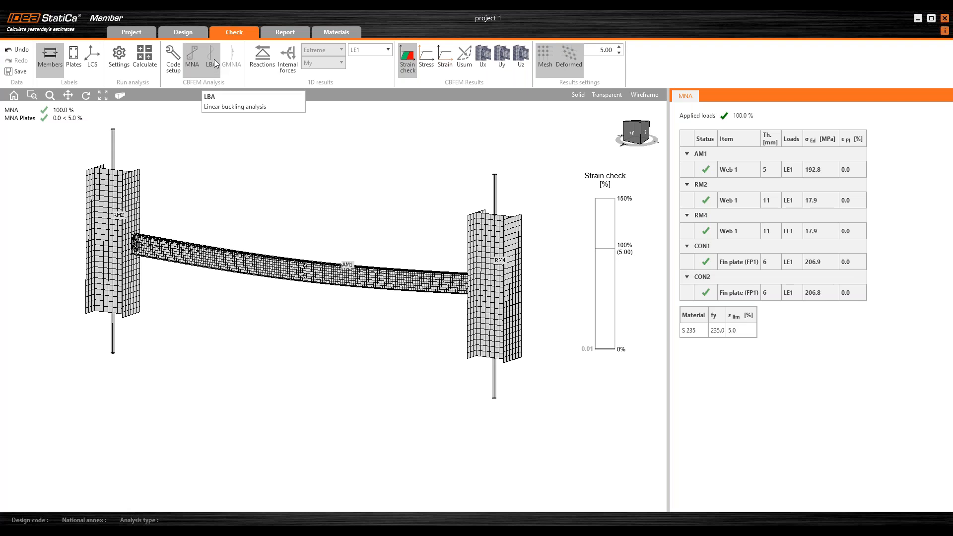
{"action": "left_click", "coordinate": [215, 60]}
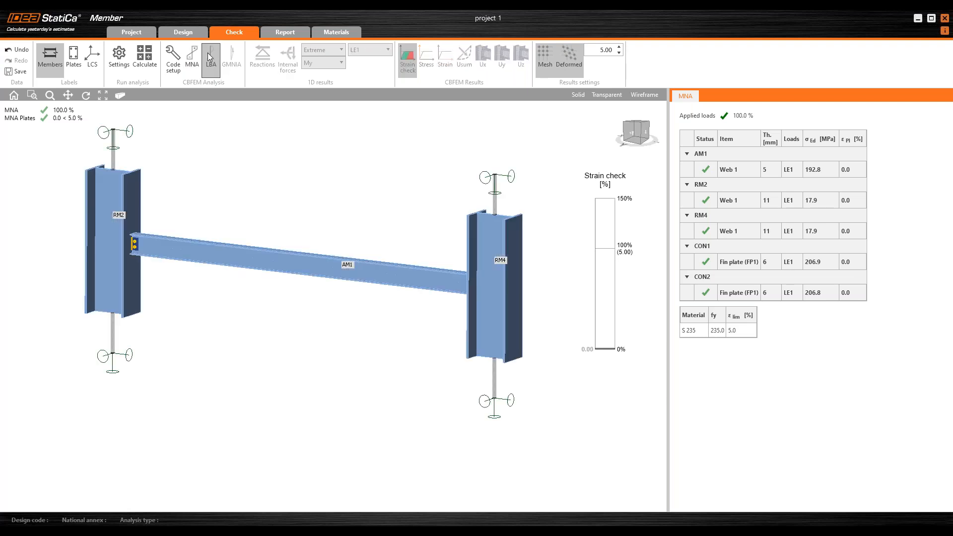
{"action": "left_click", "coordinate": [210, 58]}
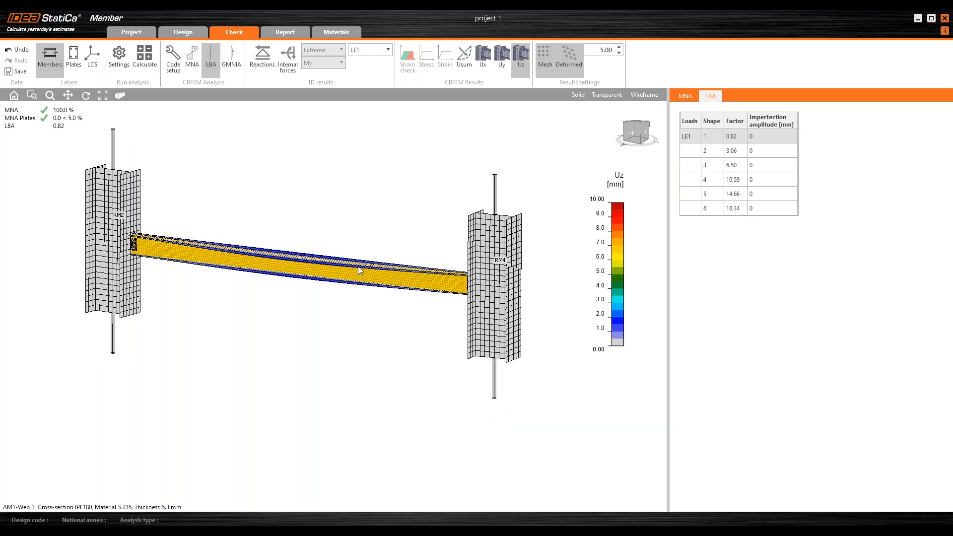
Step: Show the first buckling shape as total displacement with the deformation scale set to 20
{"action": "mouse_move", "coordinate": [373, 322]}
{"action": "right_mouse_down"}
{"action": "mouse_move", "coordinate": [270, 326]}
{"action": "mouse_move", "coordinate": [300, 335]}
{"action": "mouse_move", "coordinate": [362, 326]}
{"action": "right_mouse_up"}
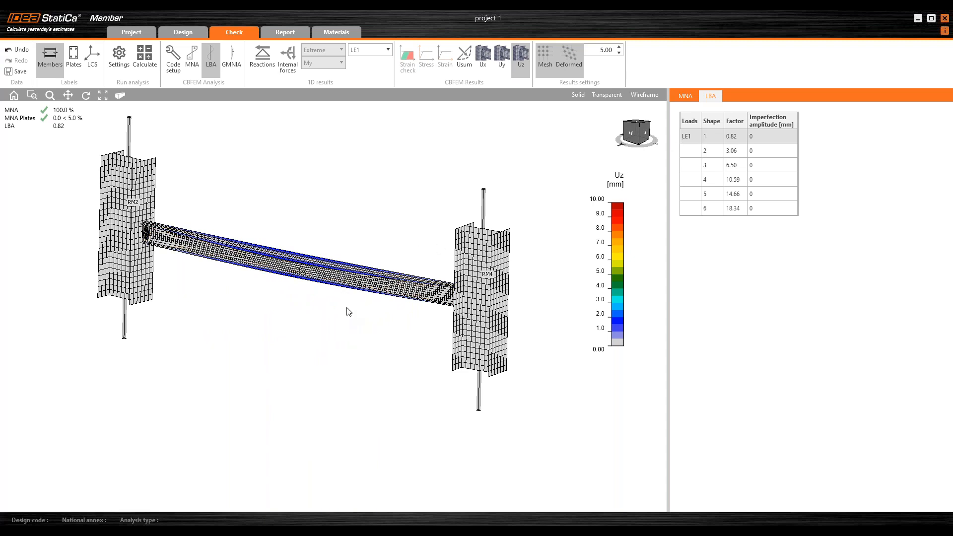
{"action": "right_click_drag", "start_coordinate": [345, 309], "coordinate": [323, 313]}
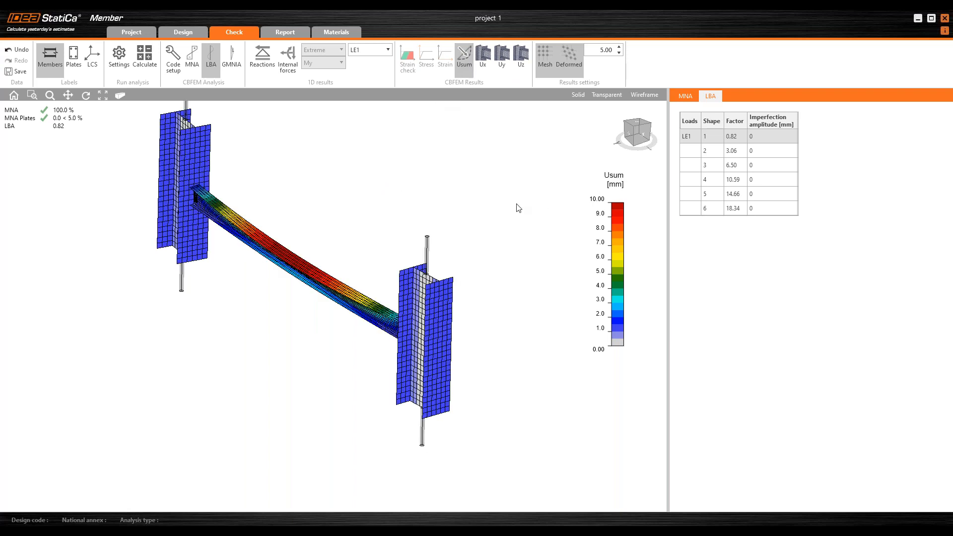
{"action": "right_click_drag", "start_coordinate": [365, 294], "coordinate": [389, 276]}
{"action": "double_click", "coordinate": [608, 49]}
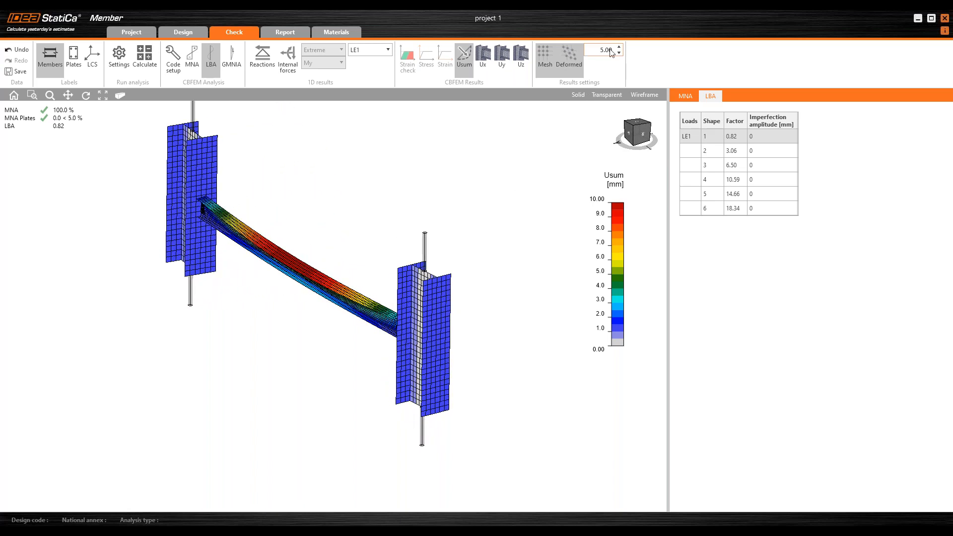
{"action": "type", "text": "20"}
{"action": "key", "text": "Return"}
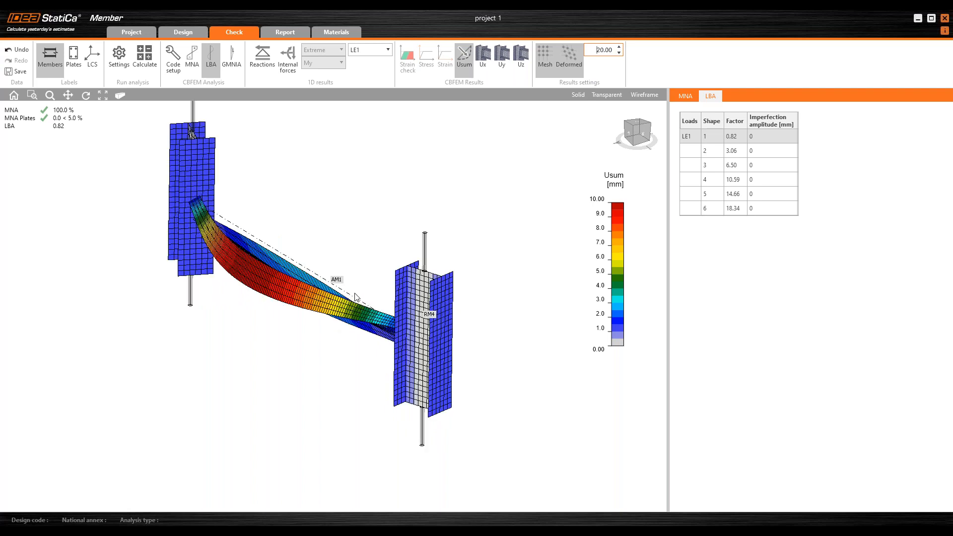
Step: Step through the higher buckling shapes and inspect each deformed mesh of the beam
{"action": "right_click_drag", "start_coordinate": [336, 330], "coordinate": [514, 269]}
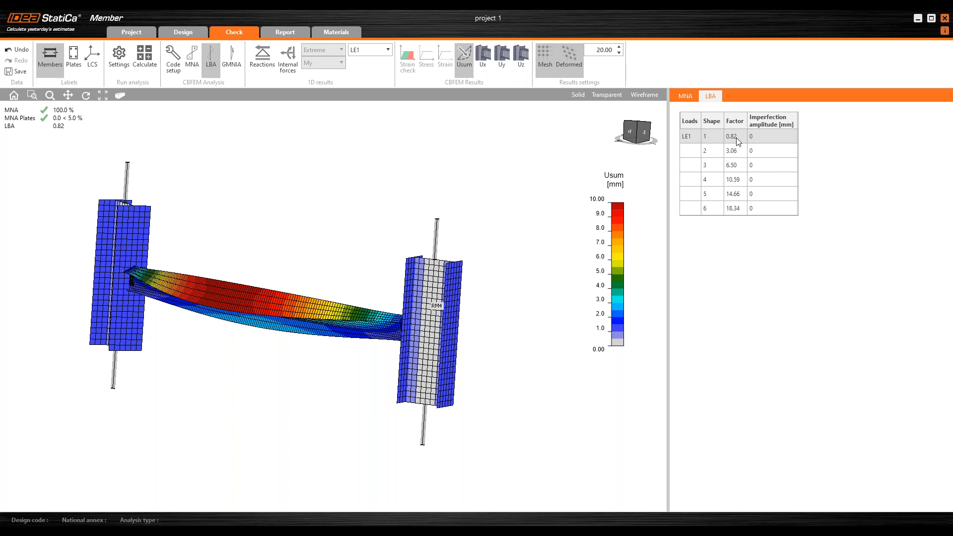
{"action": "left_click", "coordinate": [695, 152]}
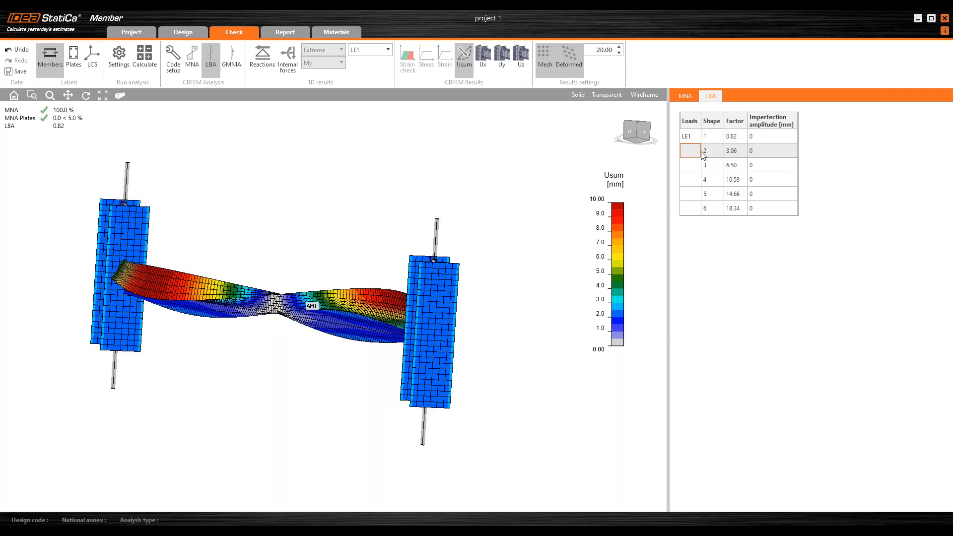
{"action": "right_click_drag", "start_coordinate": [385, 235], "coordinate": [206, 362]}
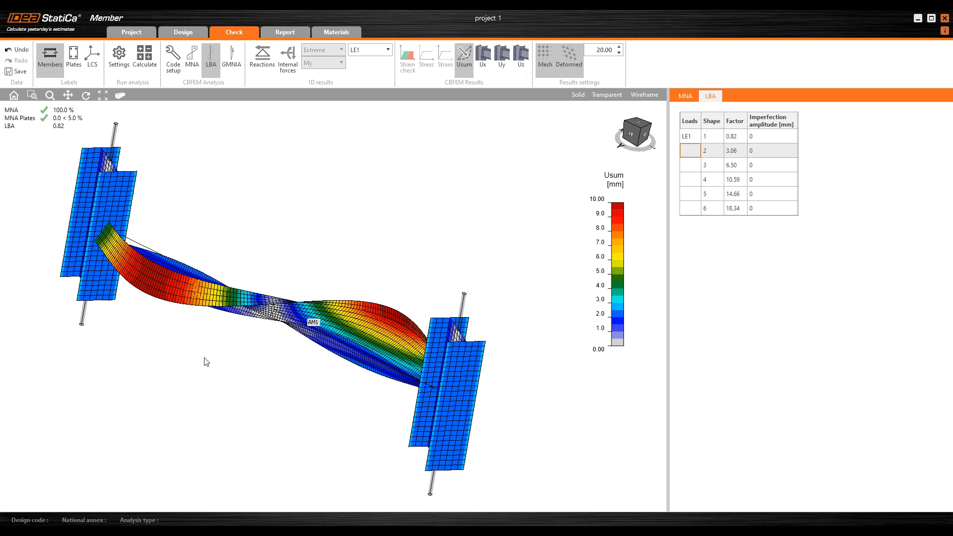
{"action": "left_click", "coordinate": [693, 166]}
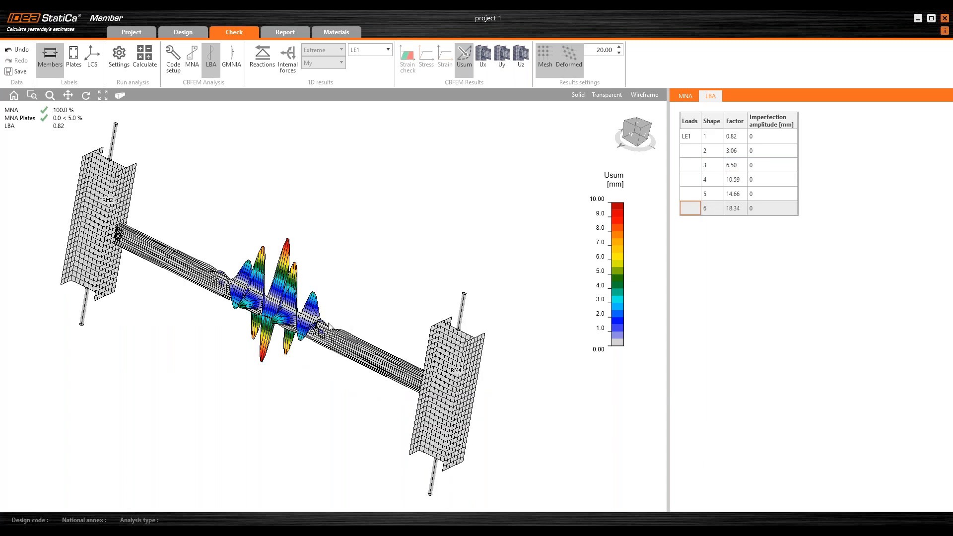
{"action": "middle_click_drag", "start_coordinate": [322, 312], "coordinate": [344, 324]}
{"action": "scroll", "coordinate": [275, 306], "scroll_direction": "up", "scroll_amount": 5}
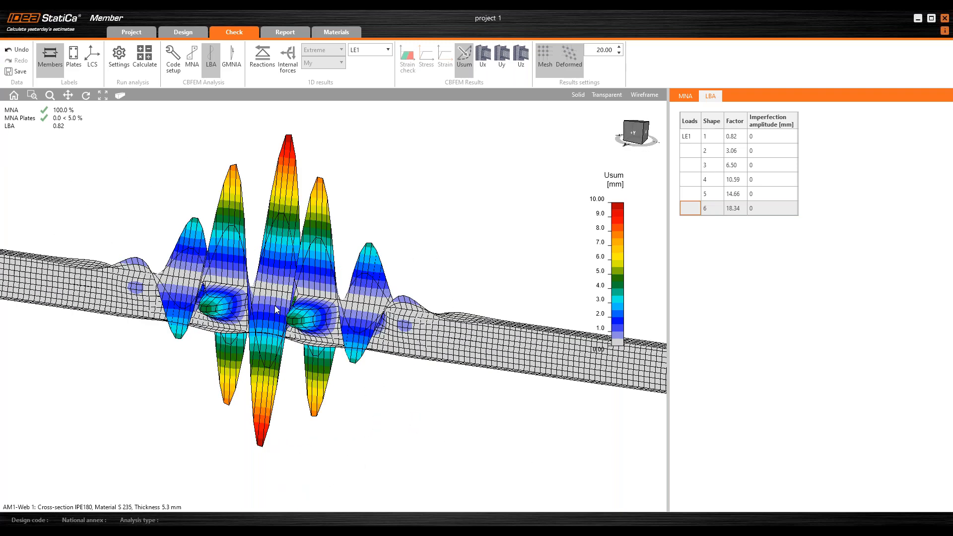
{"action": "scroll", "coordinate": [309, 304], "scroll_direction": "down", "scroll_amount": 5}
{"action": "middle_click_drag", "start_coordinate": [306, 300], "coordinate": [346, 297]}
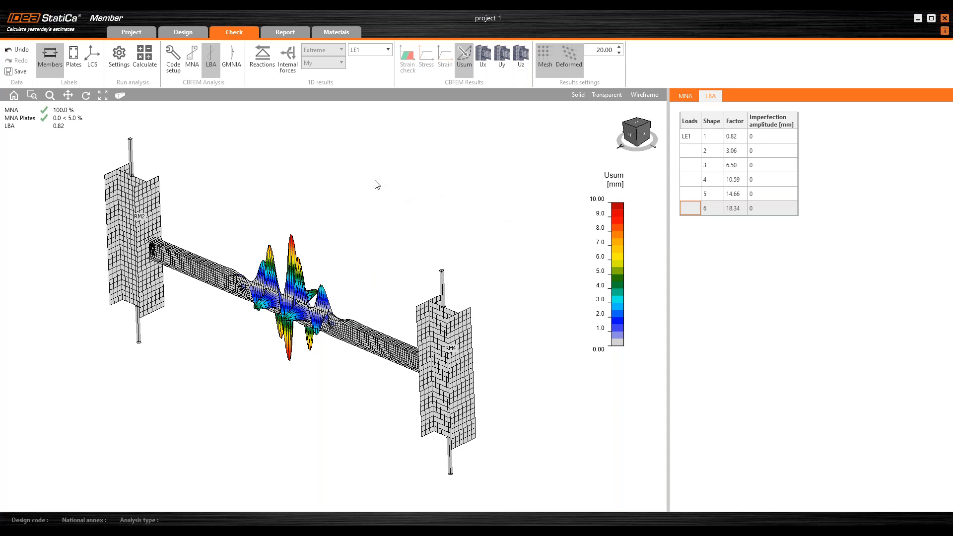
Step: Return to the first buckling shape, inspect it, and switch to the GMNIA analysis mode
{"action": "left_click", "coordinate": [691, 136]}
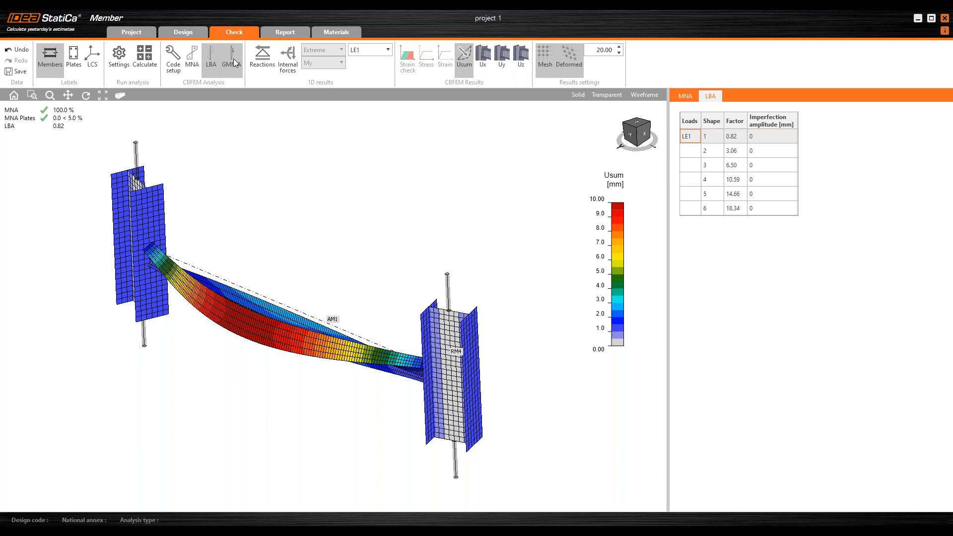
{"action": "mouse_move", "coordinate": [224, 227]}
{"action": "right_mouse_down"}
{"action": "mouse_move", "coordinate": [230, 209]}
{"action": "mouse_move", "coordinate": [214, 237]}
{"action": "right_mouse_up"}
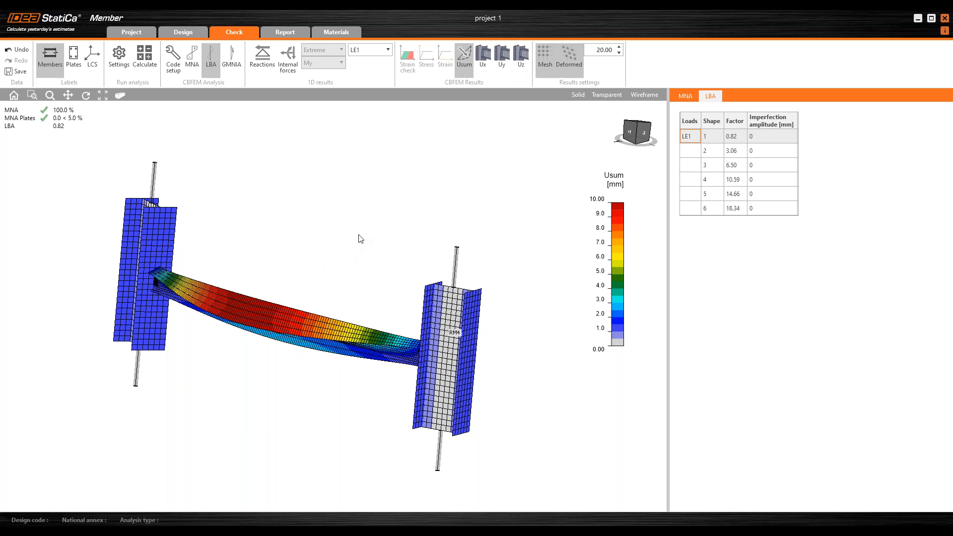
{"action": "middle_click_drag", "start_coordinate": [360, 238], "coordinate": [364, 226]}
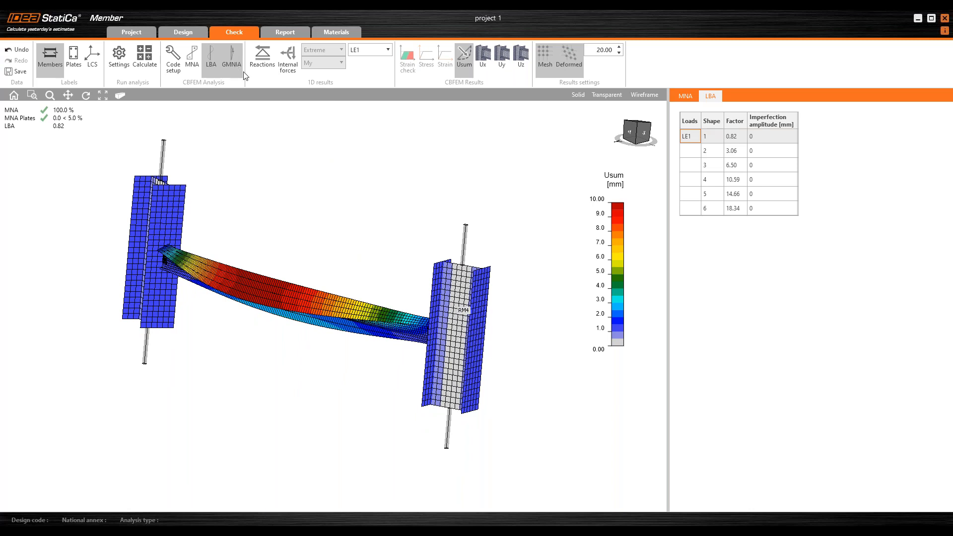
{"action": "right_click_drag", "start_coordinate": [298, 150], "coordinate": [299, 154]}
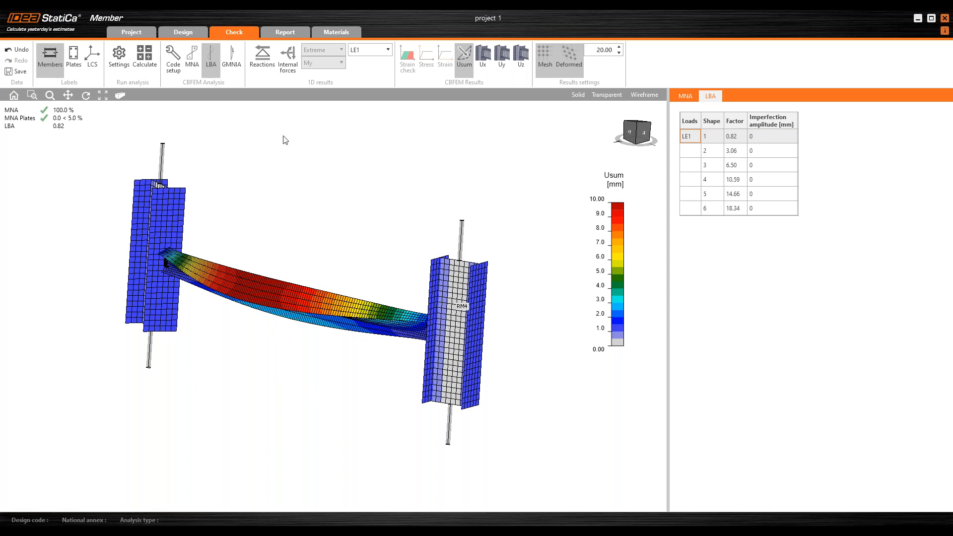
{"action": "left_click", "coordinate": [231, 60]}
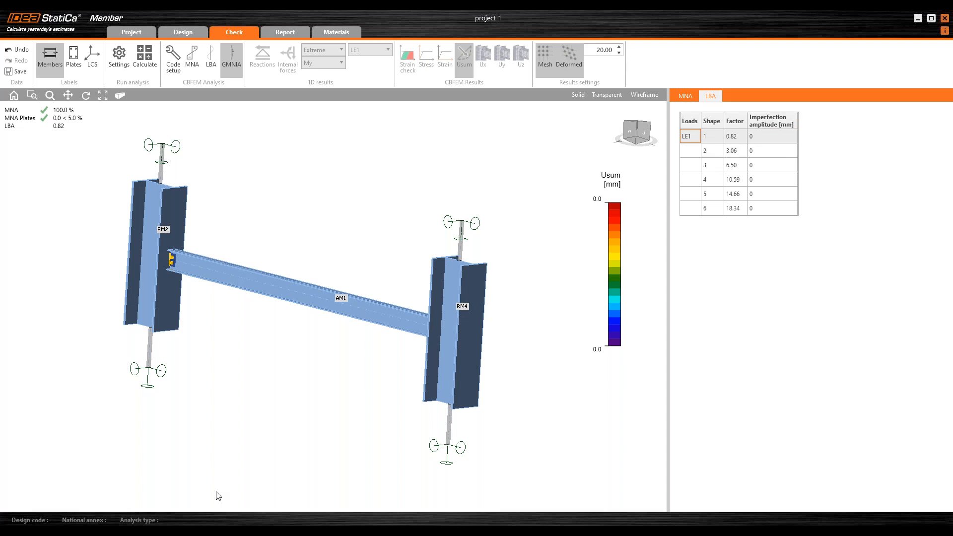
Step: Switch to the PowerPoint presentation and open slide 32 on initial bow imperfection values
{"action": "left_click", "coordinate": [218, 526]}
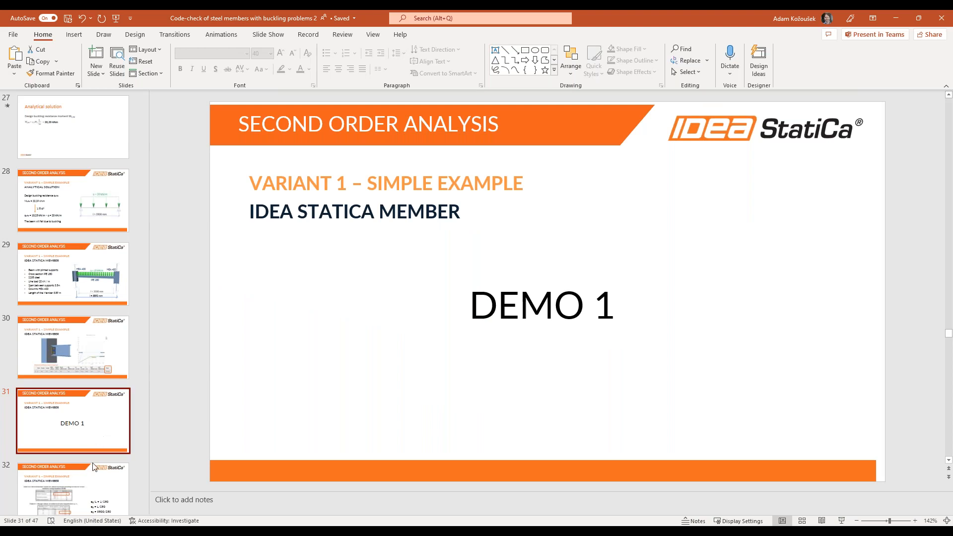
{"action": "left_click", "coordinate": [88, 476]}
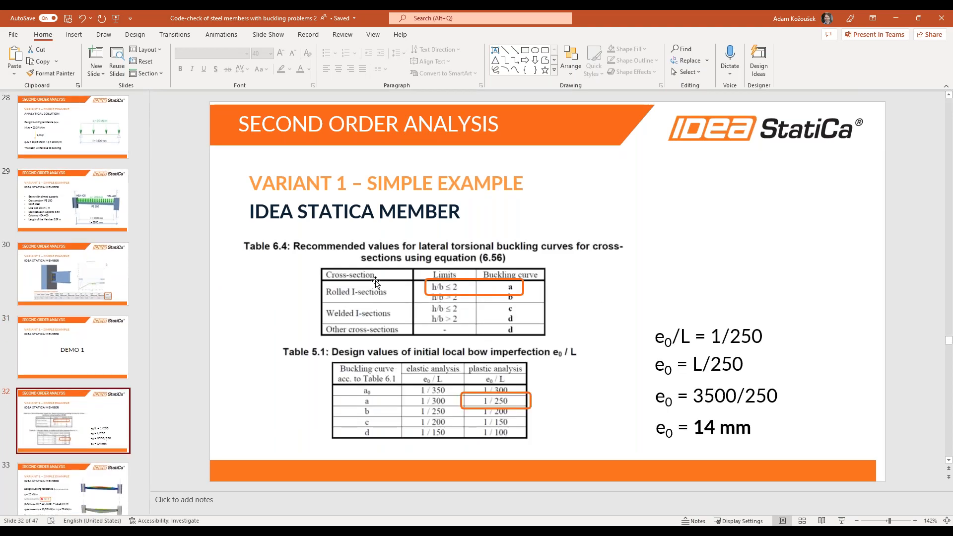
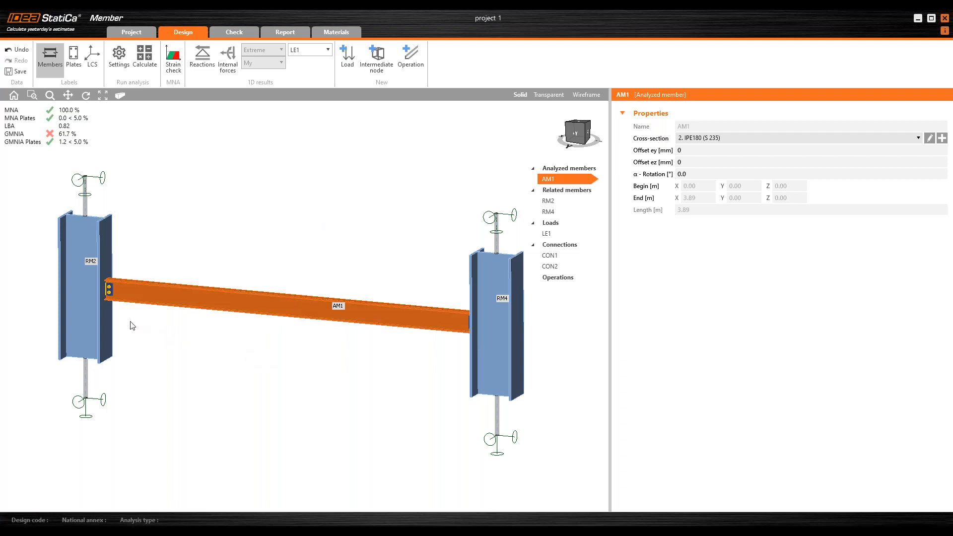
Step: Open the left beam-to-column connection CON1 for editing in the connection design
{"action": "scroll", "coordinate": [144, 330], "scroll_direction": "up", "scroll_amount": 3}
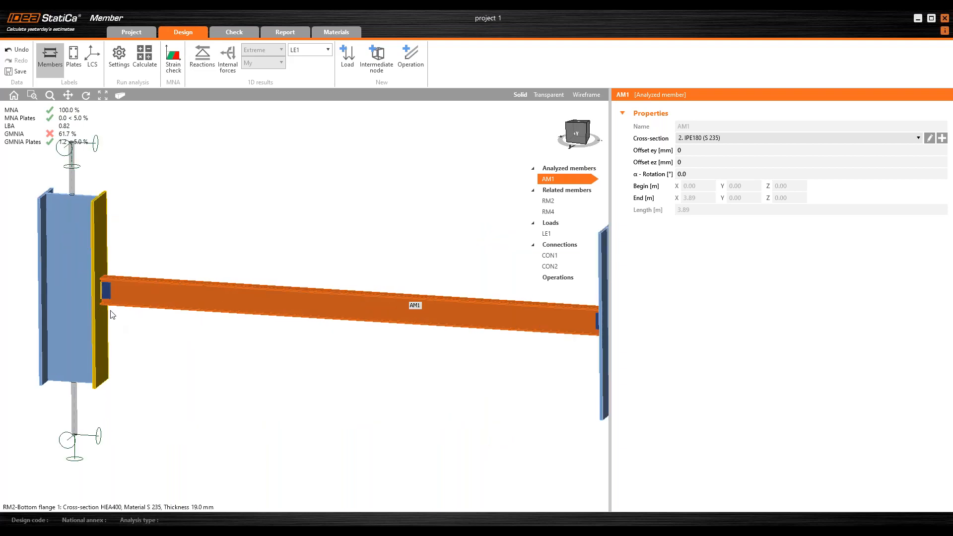
{"action": "left_click", "coordinate": [109, 292]}
{"action": "middle_click_drag", "start_coordinate": [267, 330], "coordinate": [279, 357]}
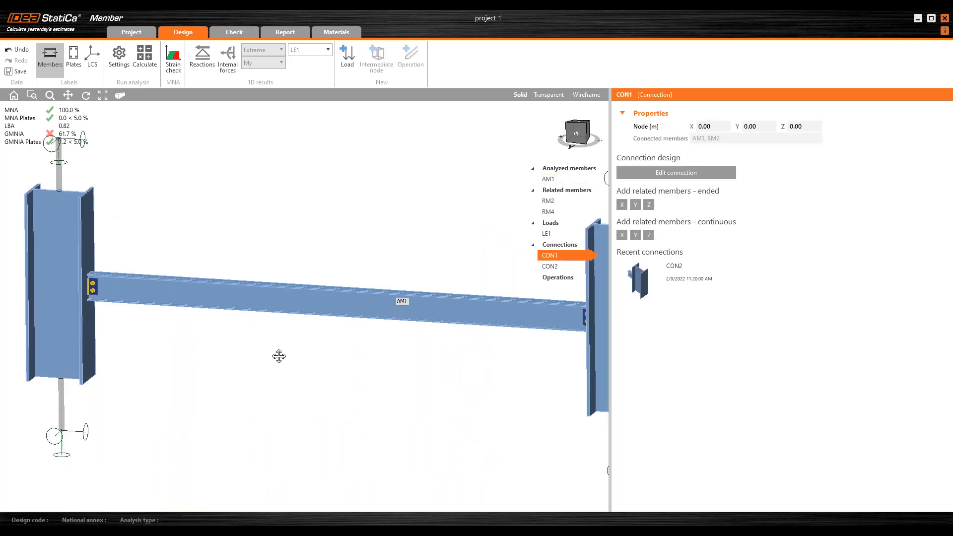
{"action": "scroll", "coordinate": [278, 357], "scroll_direction": "down", "scroll_amount": 2}
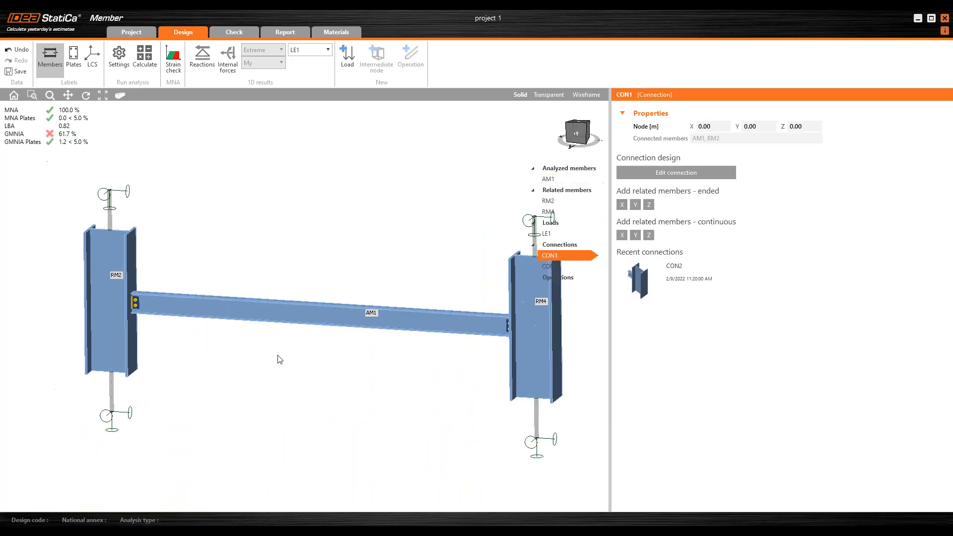
{"action": "left_click", "coordinate": [683, 172]}
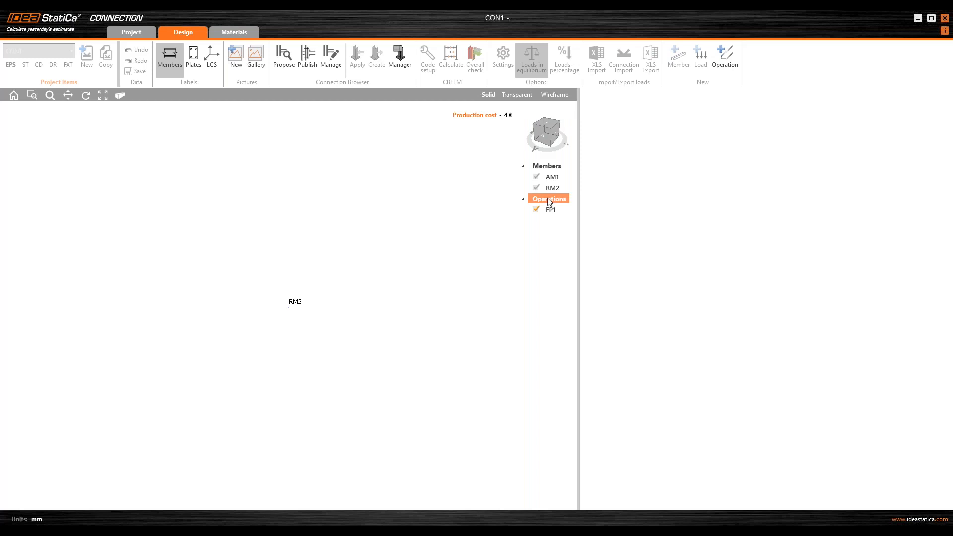
Step: Clear the connection's existing operations and apply the 'End plate with widener' design with default M16 8.8 bolts
{"action": "right_click", "coordinate": [552, 199]}
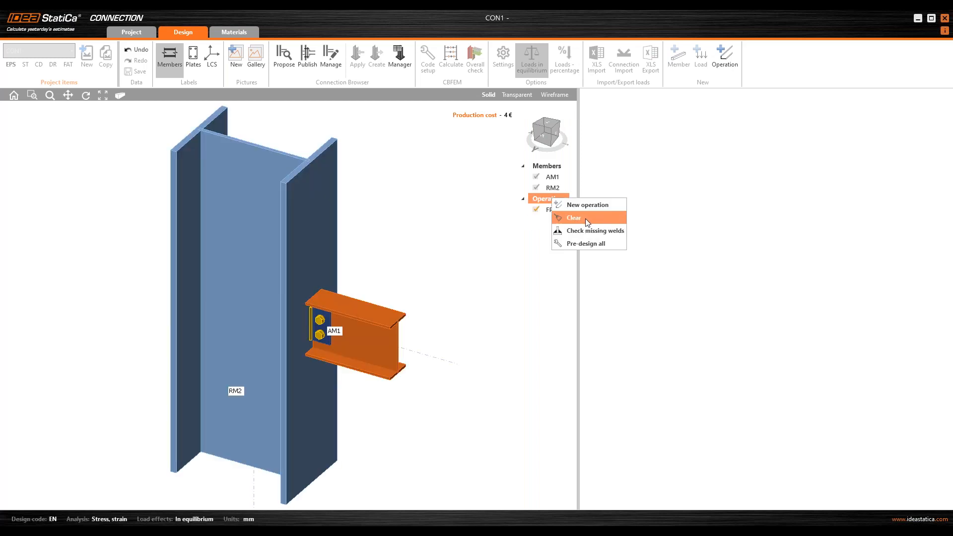
{"action": "left_click", "coordinate": [586, 219]}
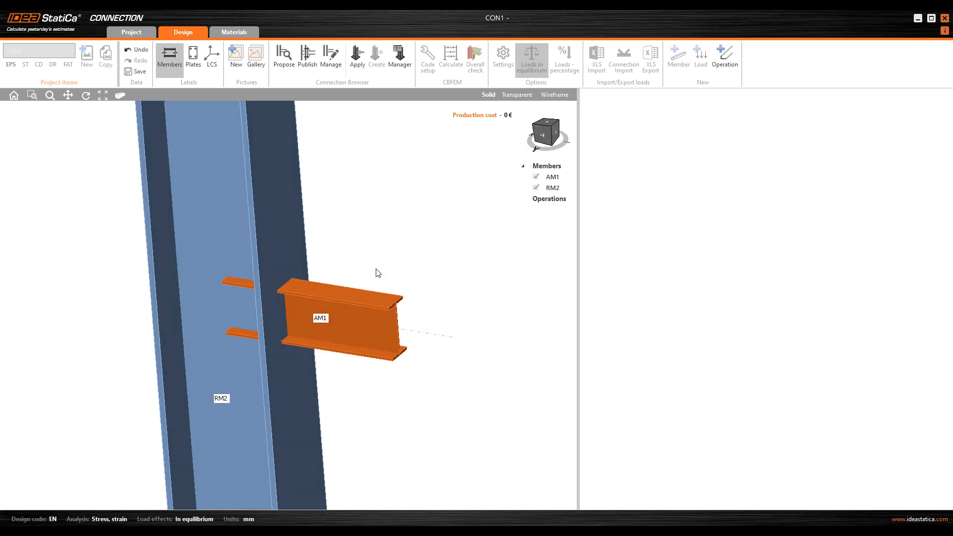
{"action": "left_click", "coordinate": [283, 70]}
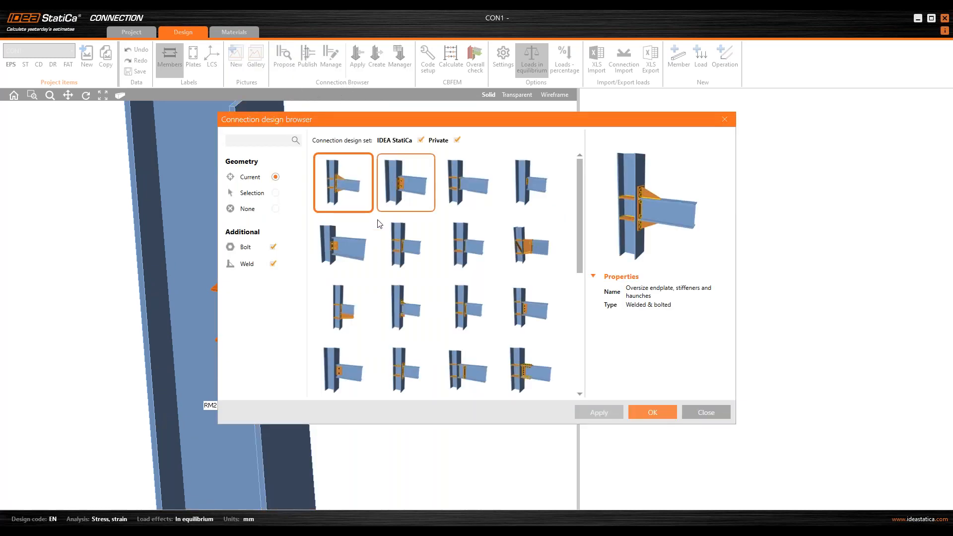
{"action": "left_click", "coordinate": [332, 299]}
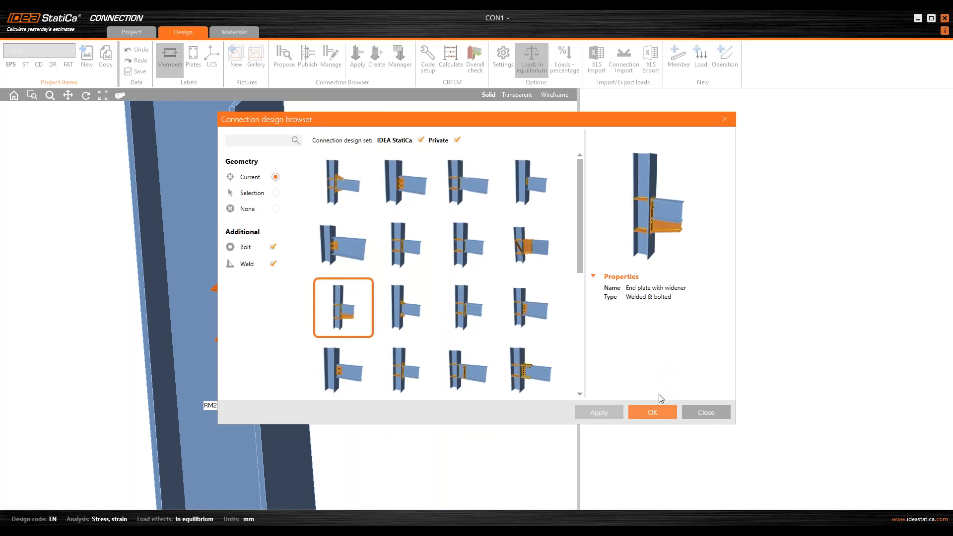
{"action": "left_click", "coordinate": [652, 412]}
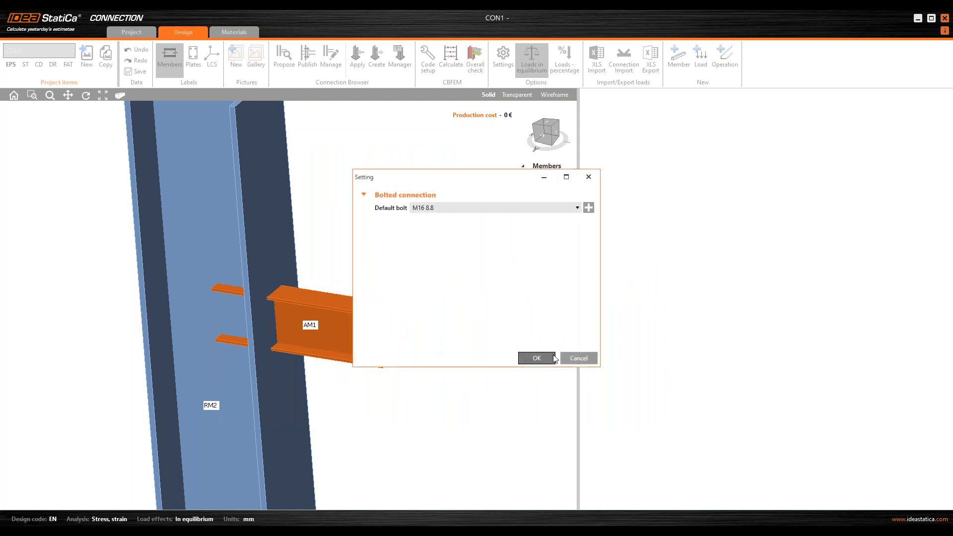
{"action": "left_click", "coordinate": [536, 357]}
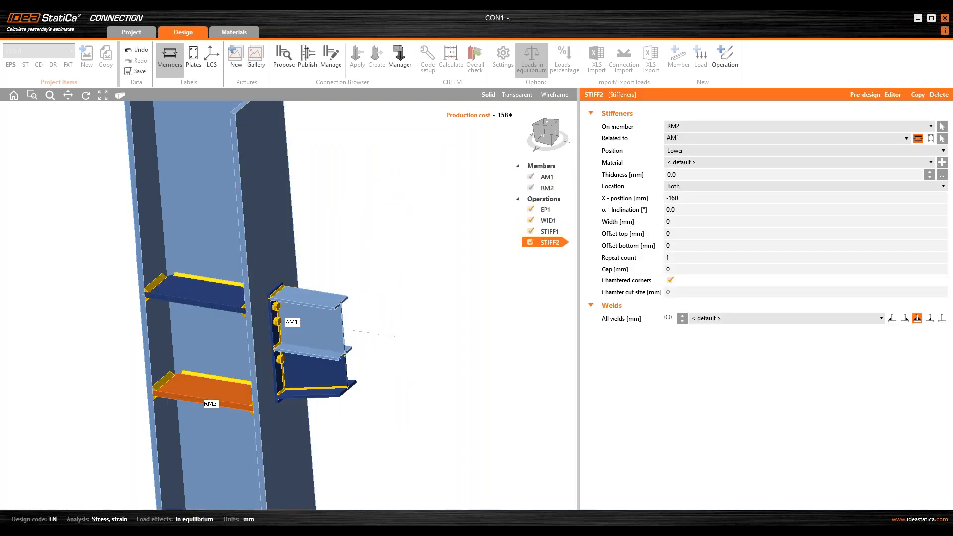
Step: Delete both stiffener operations, keeping only the end plate and widener
{"action": "left_click", "coordinate": [939, 94]}
{"action": "left_click", "coordinate": [939, 95]}
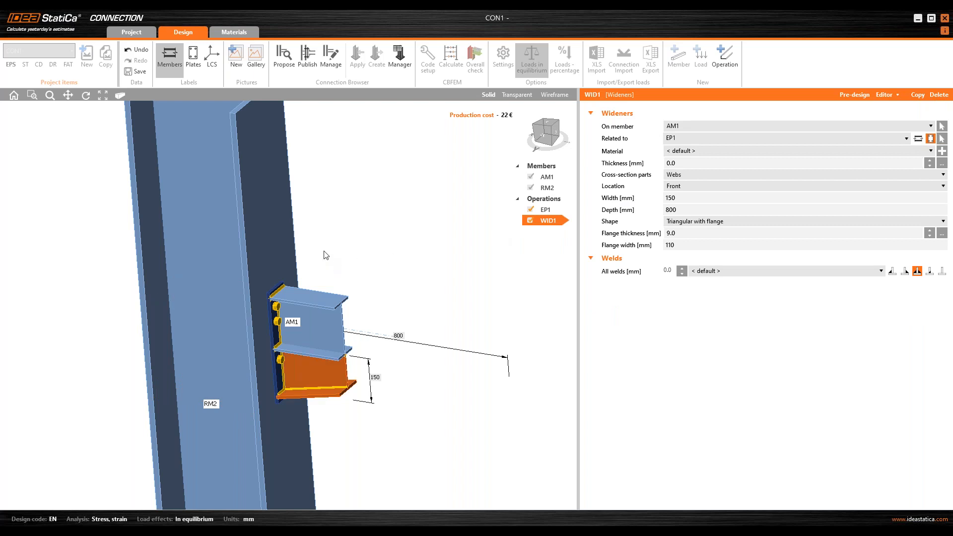
Step: Set the widener thickness to 5 mm and its width to 200 mm
{"action": "scroll", "coordinate": [325, 255], "scroll_direction": "down", "scroll_amount": 3}
{"action": "middle_click_drag", "start_coordinate": [335, 287], "coordinate": [383, 276]}
{"action": "scroll", "coordinate": [323, 312], "scroll_direction": "up", "scroll_amount": 4}
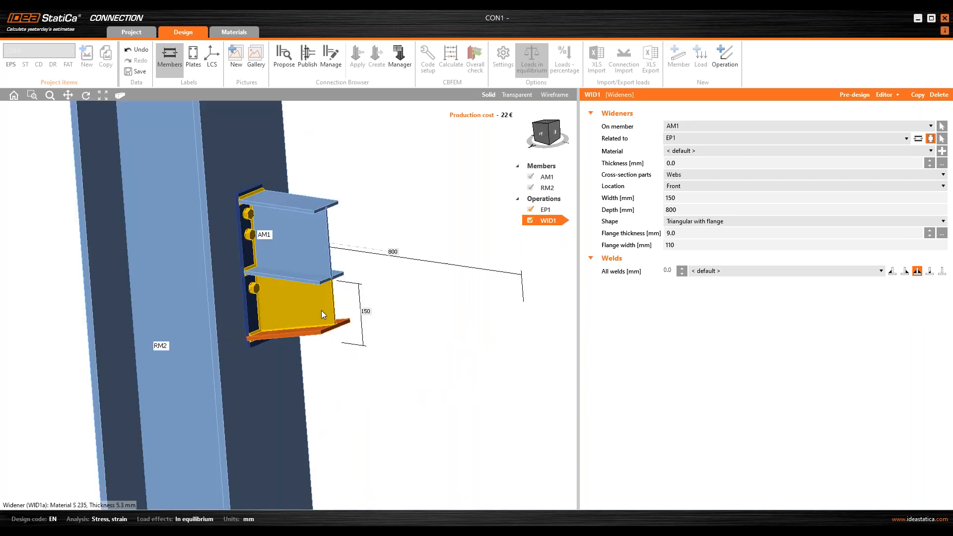
{"action": "middle_click_drag", "start_coordinate": [322, 314], "coordinate": [312, 317]}
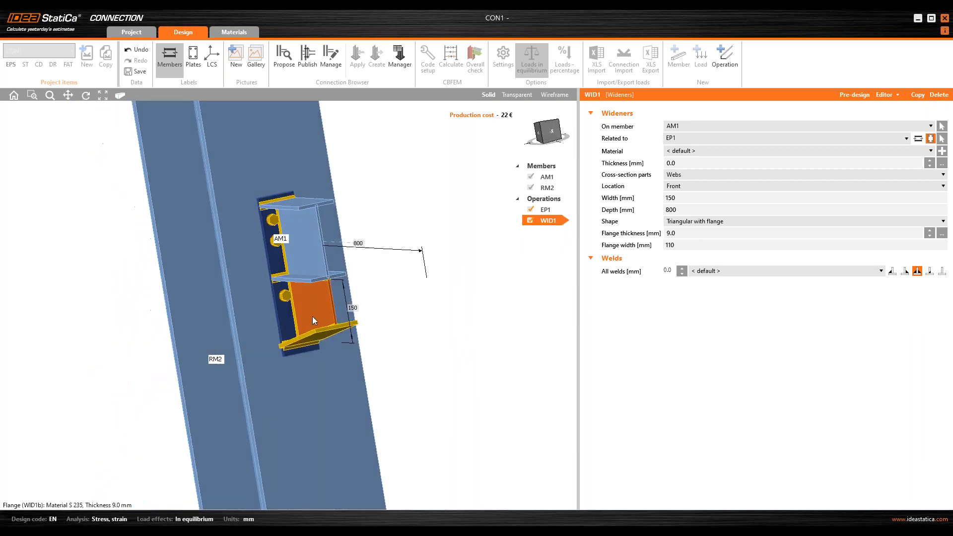
{"action": "left_click", "coordinate": [693, 166]}
{"action": "type", "text": "5"}
{"action": "key", "text": "Tab"}
{"action": "key", "text": "Tab"}
{"action": "key", "text": "Tab"}
{"action": "type", "text": "200"}
Step: Set the widener depth to 600 mm, flange thickness to 8 mm, flange width to 90 mm and welds to 4 mm
{"action": "key", "text": "Tab"}
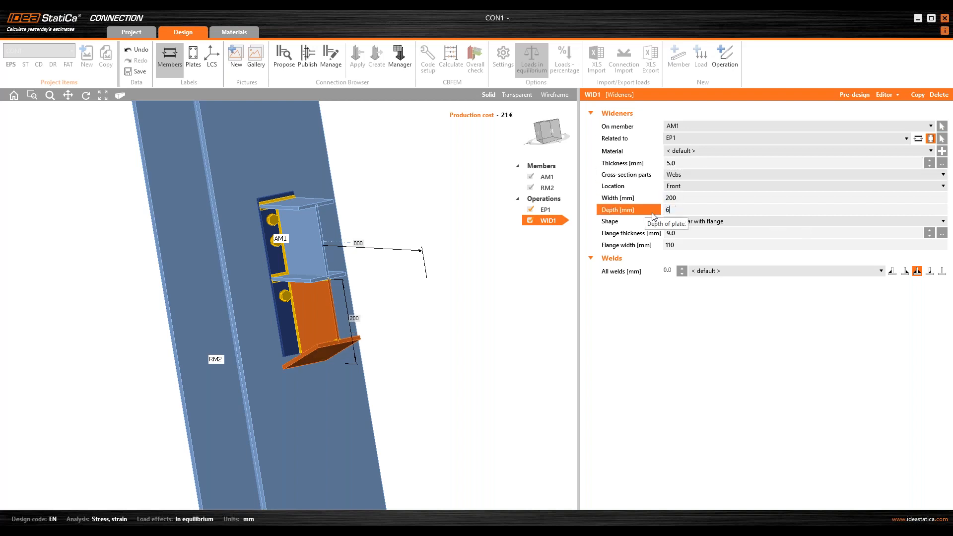
{"action": "type", "text": "600"}
{"action": "key", "text": "Tab"}
{"action": "key", "text": "Tab"}
{"action": "type", "text": "8"}
{"action": "key", "text": "Tab"}
{"action": "type", "text": "90"}
{"action": "key", "text": "Tab"}
{"action": "middle_click_drag", "start_coordinate": [333, 338], "coordinate": [306, 342]}
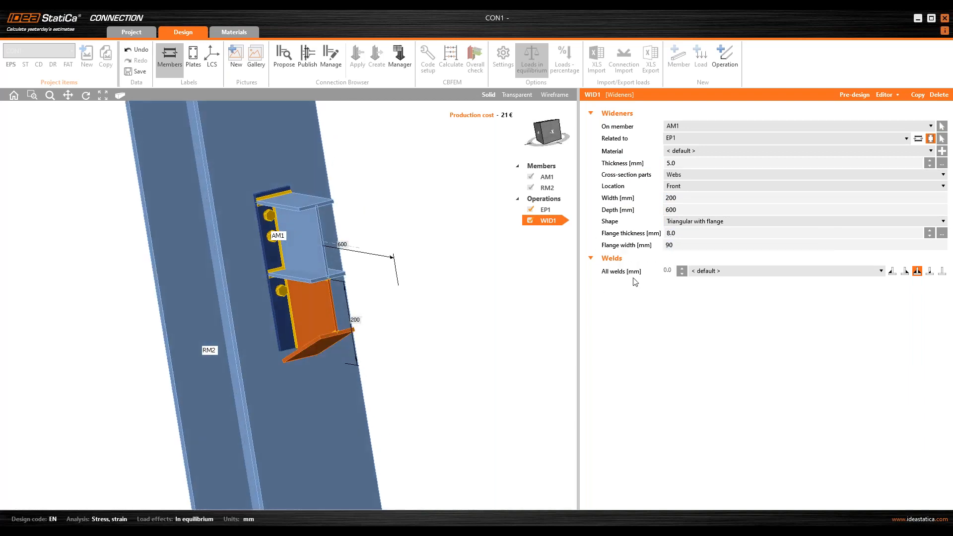
{"action": "type", "text": "4"}
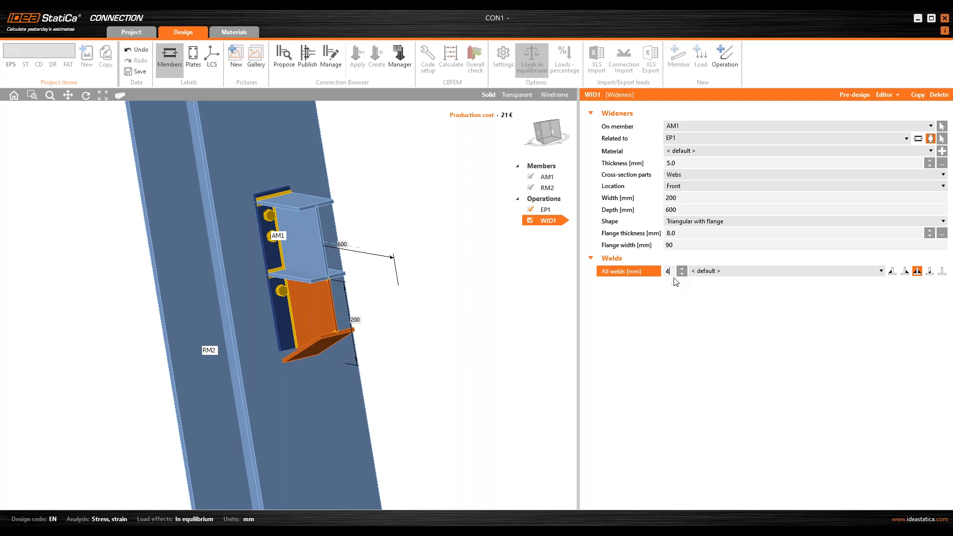
{"action": "key", "text": "Tab"}
Step: Set the end plate offsets to top 5 mm, left 10 mm, bottom 205 mm and right 10 mm
{"action": "middle_click_drag", "start_coordinate": [362, 309], "coordinate": [319, 300]}
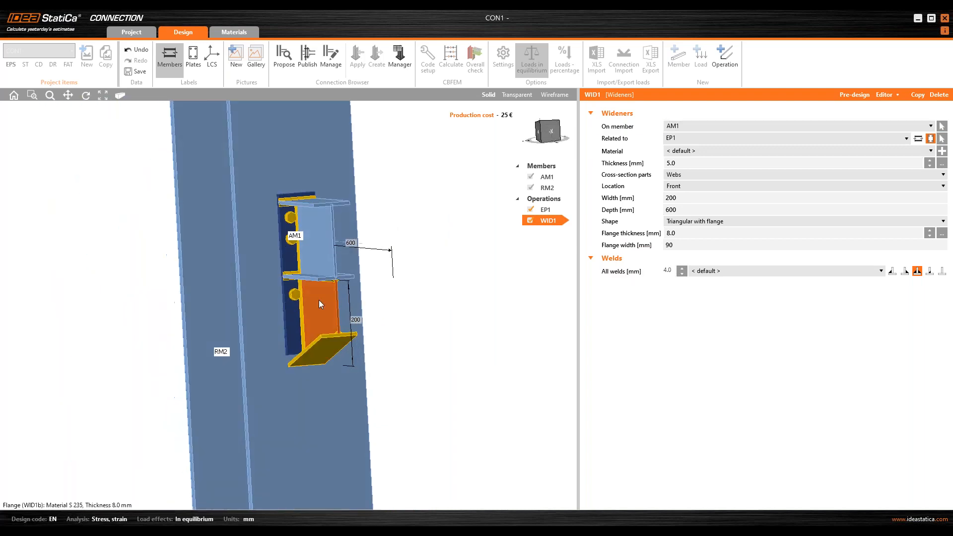
{"action": "left_click", "coordinate": [291, 256]}
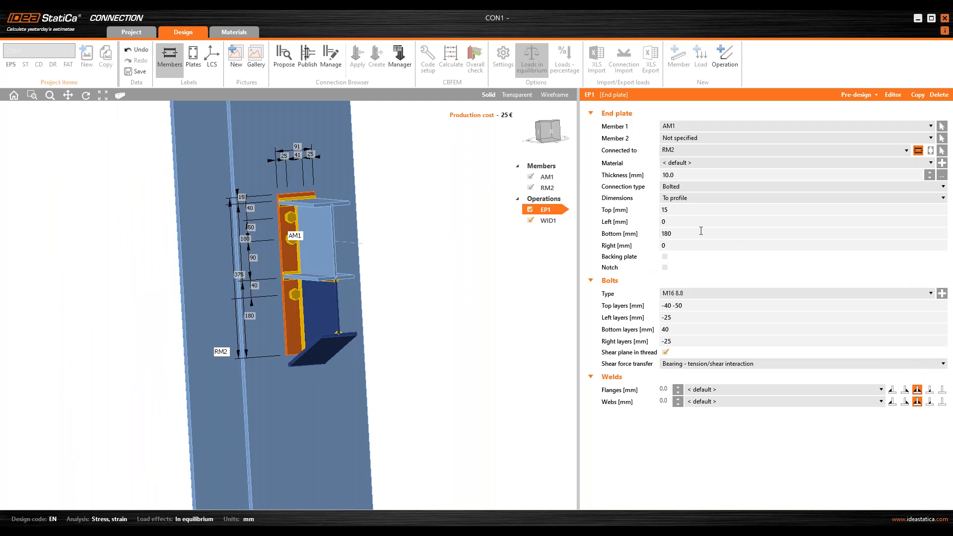
{"action": "left_click", "coordinate": [683, 213]}
{"action": "type", "text": "5"}
{"action": "key", "text": "Tab"}
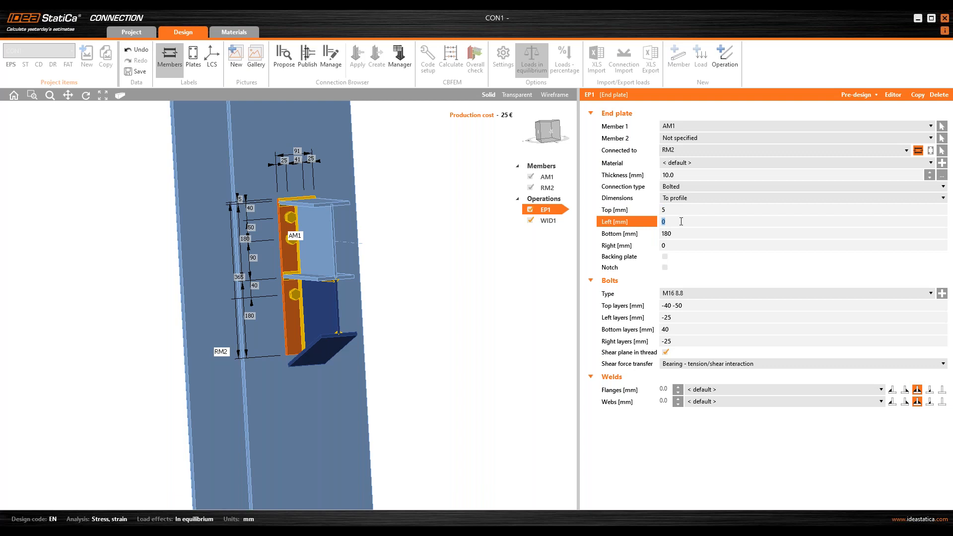
{"action": "type", "text": "10"}
{"action": "key", "text": "Tab"}
{"action": "type", "text": "205"}
{"action": "key", "text": "Tab"}
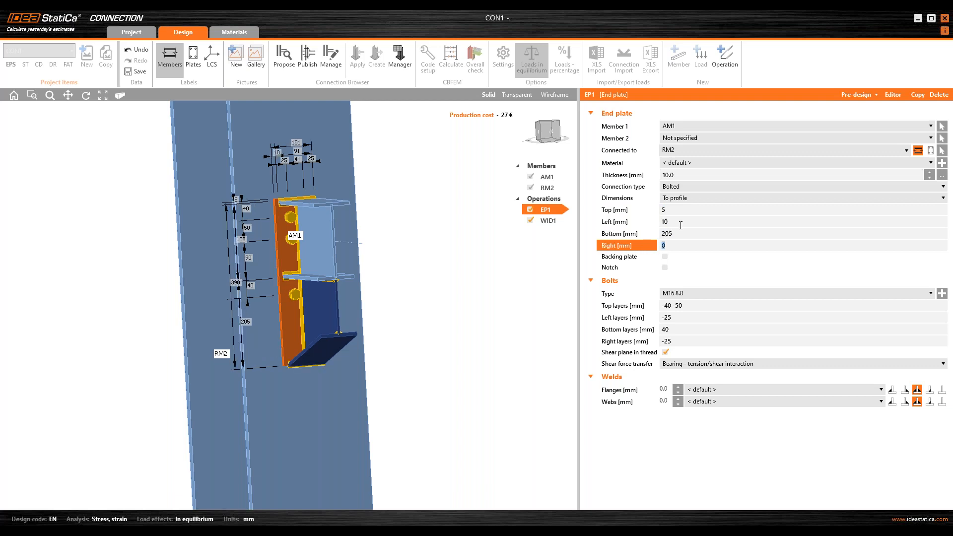
{"action": "type", "text": "10"}
{"action": "key", "text": "Tab"}
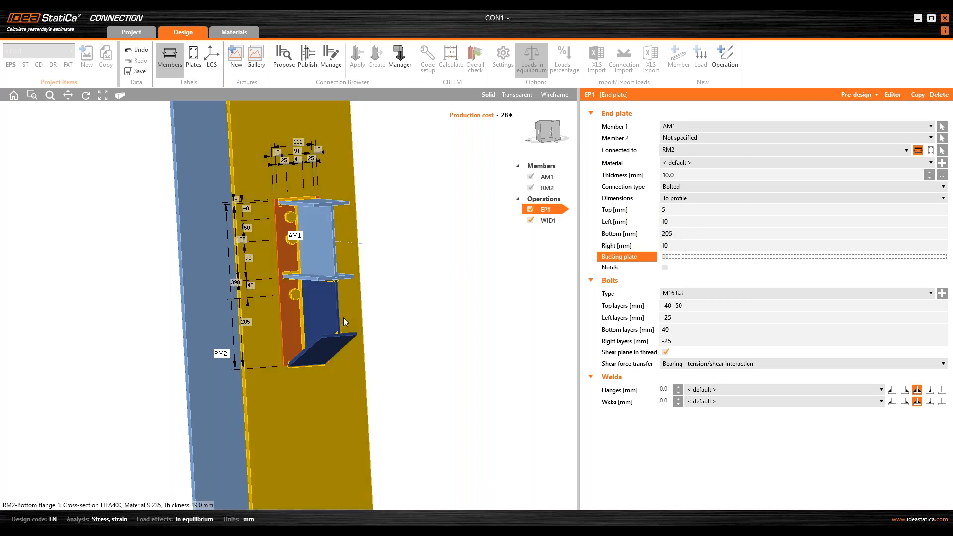
Step: Set the end plate bolt layers: top -60 -80, bottom 60 80, left and right -10 mm
{"action": "left_click", "coordinate": [678, 306]}
{"action": "type", "text": "-"}
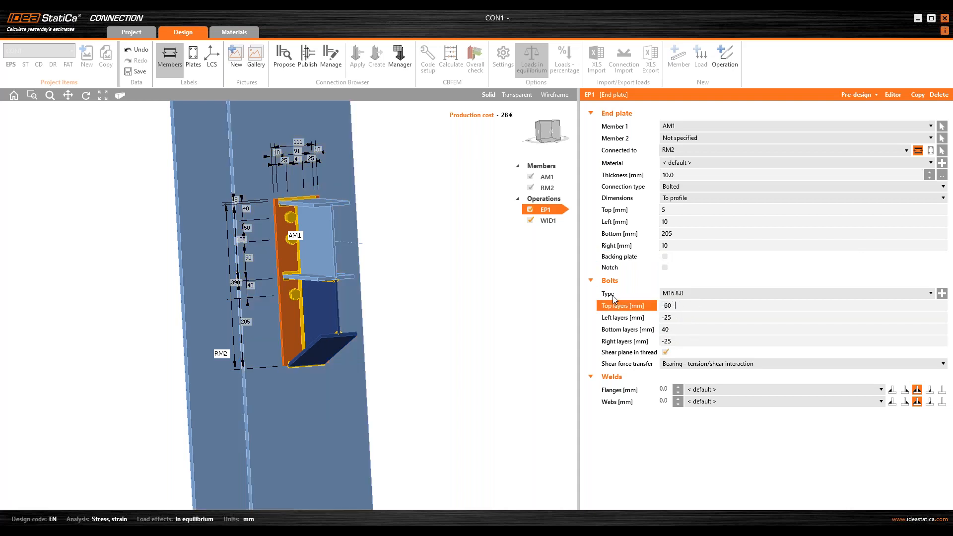
{"action": "key", "text": "Tab"}
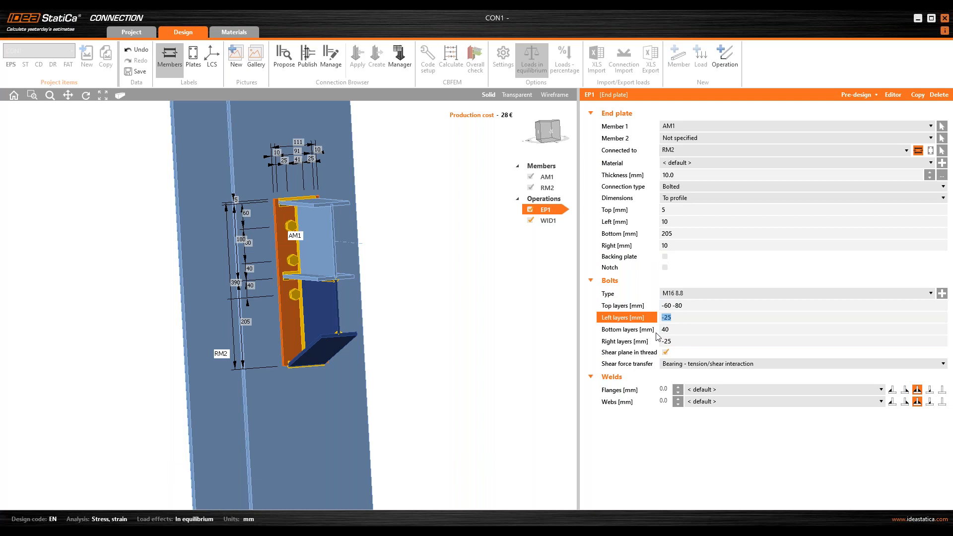
{"action": "key", "text": "Tab"}
{"action": "type", "text": "60 80"}
{"action": "key", "text": "Tab"}
{"action": "type", "text": "-10"}
{"action": "key", "text": "Tab"}
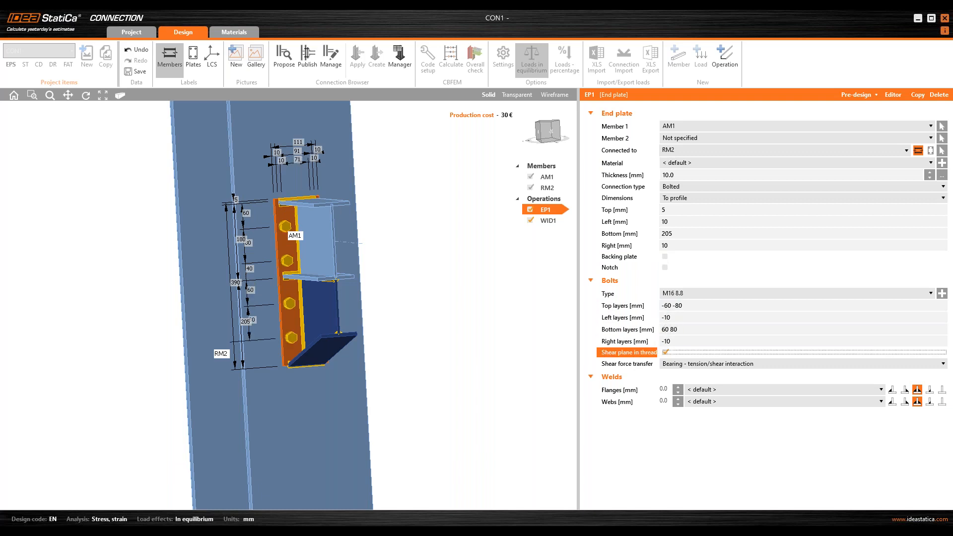
Step: Set the end plate's flange and web welds to 4 mm, then save and close the connection
{"action": "right_click_drag", "start_coordinate": [451, 368], "coordinate": [370, 360]}
{"action": "left_click", "coordinate": [668, 389]}
{"action": "type", "text": "4"}
{"action": "key", "text": "Tab"}
{"action": "type", "text": "4"}
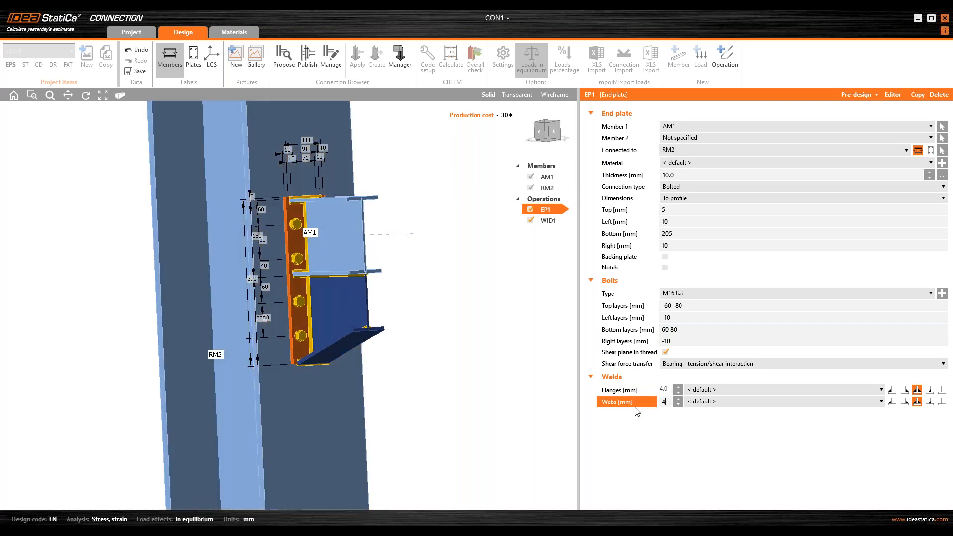
{"action": "key", "text": "Tab"}
{"action": "left_click", "coordinate": [141, 73]}
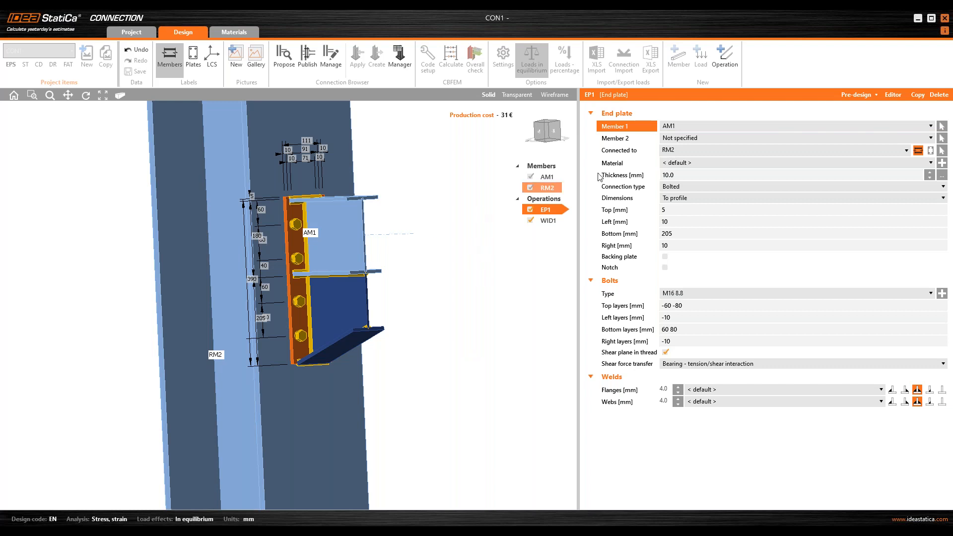
{"action": "left_click", "coordinate": [946, 19]}
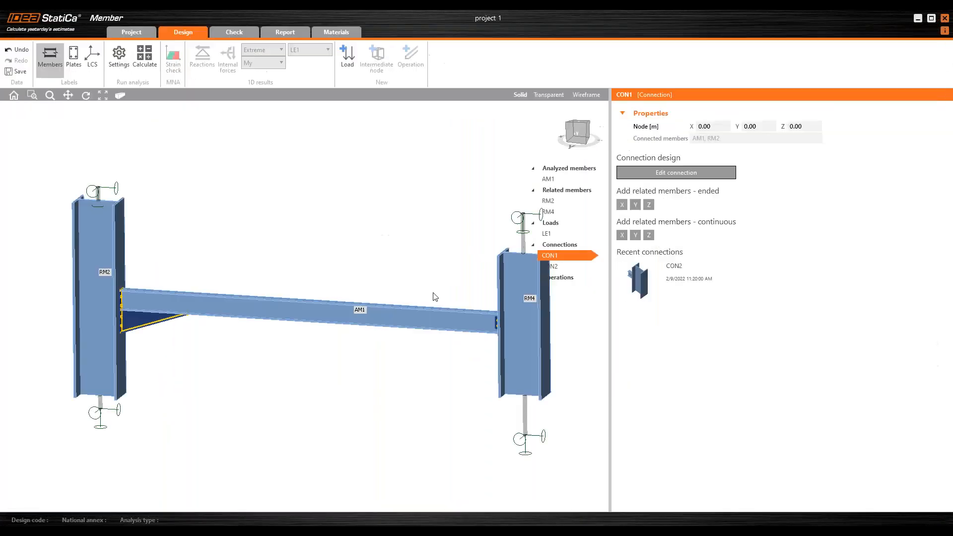
Step: Open the right beam-to-column connection CON2 for editing
{"action": "scroll", "coordinate": [161, 289], "scroll_direction": "up", "scroll_amount": 8}
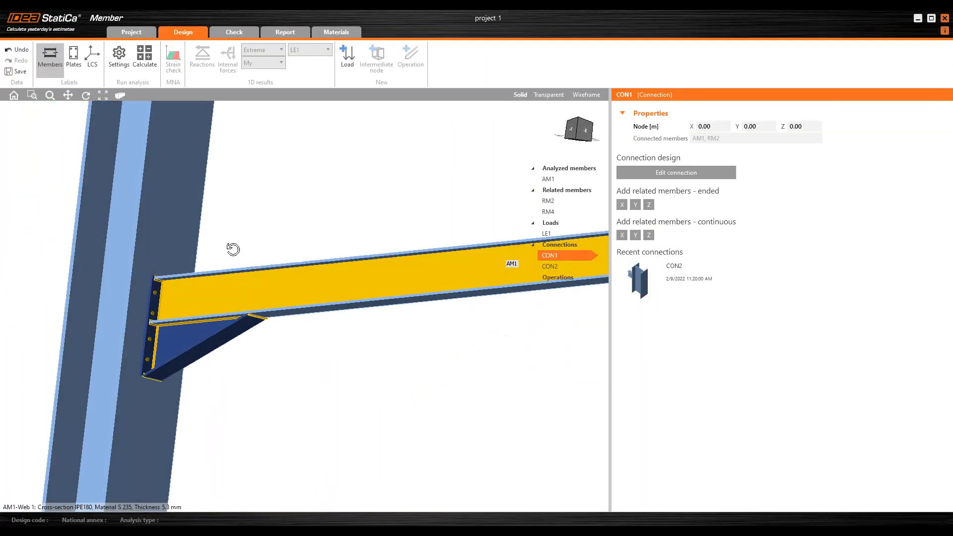
{"action": "scroll", "coordinate": [263, 263], "scroll_direction": "down", "scroll_amount": 7}
{"action": "middle_click_drag", "start_coordinate": [279, 320], "coordinate": [204, 338]}
{"action": "middle_click_drag", "start_coordinate": [480, 289], "coordinate": [528, 308]}
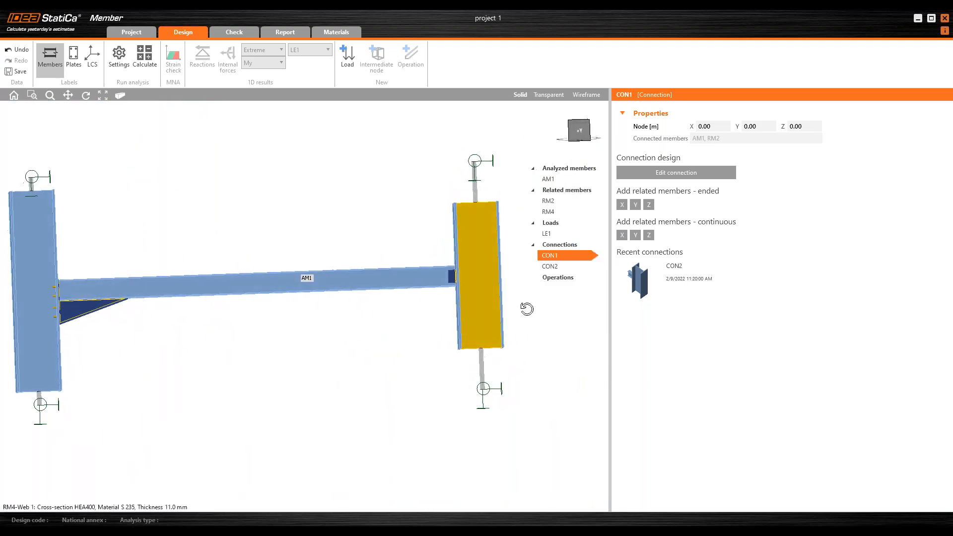
{"action": "left_click", "coordinate": [581, 267]}
{"action": "left_click", "coordinate": [687, 174]}
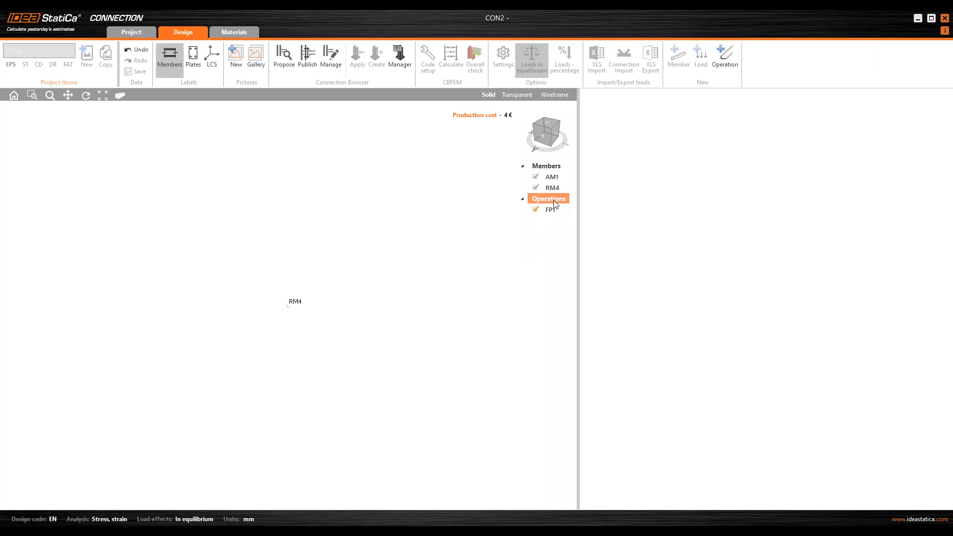
Step: Clear CON2's existing operations and add a new 'End plate - beam to column or beam' operation
{"action": "right_click", "coordinate": [555, 204]}
{"action": "left_click", "coordinate": [564, 220]}
{"action": "right_click_drag", "start_coordinate": [352, 441], "coordinate": [298, 347]}
{"action": "scroll", "coordinate": [318, 326], "scroll_direction": "down", "scroll_amount": 4}
{"action": "middle_click_drag", "start_coordinate": [379, 296], "coordinate": [363, 294]}
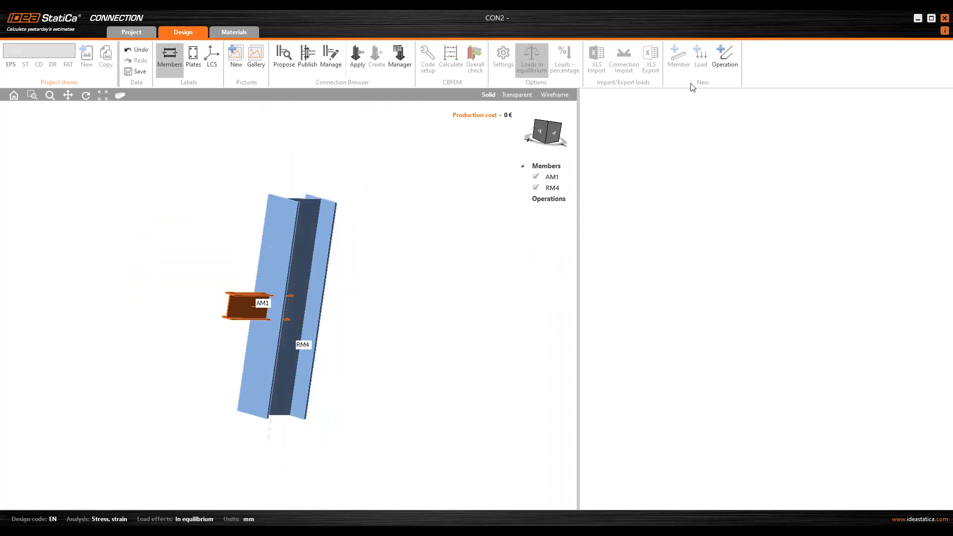
{"action": "left_click", "coordinate": [727, 61]}
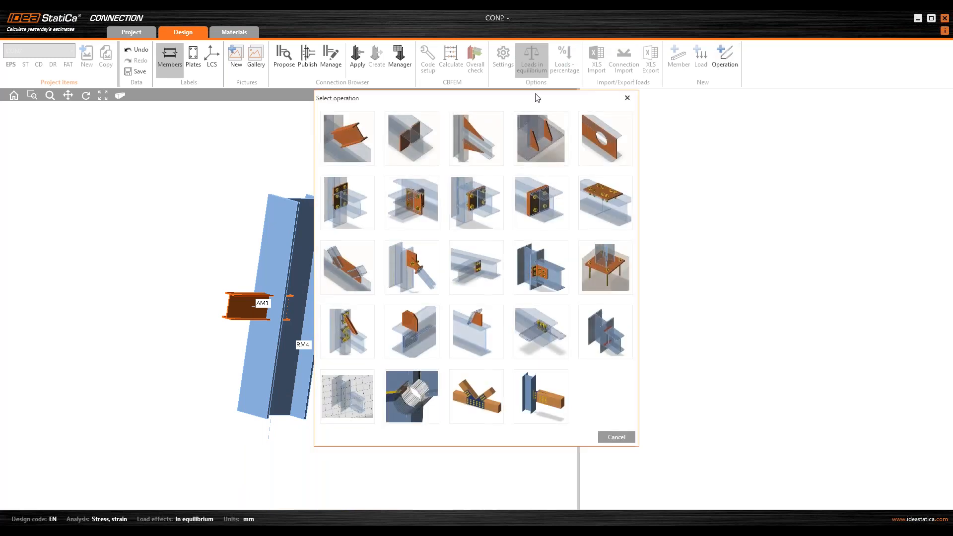
{"action": "left_click", "coordinate": [355, 207]}
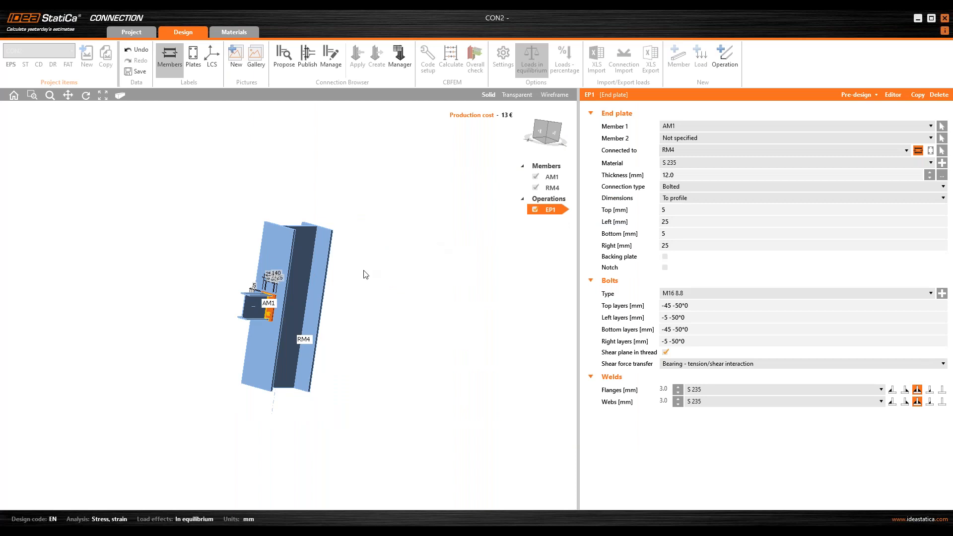
{"action": "scroll", "coordinate": [265, 316], "scroll_direction": "up", "scroll_amount": 5}
{"action": "middle_click_drag", "start_coordinate": [290, 314], "coordinate": [309, 312]}
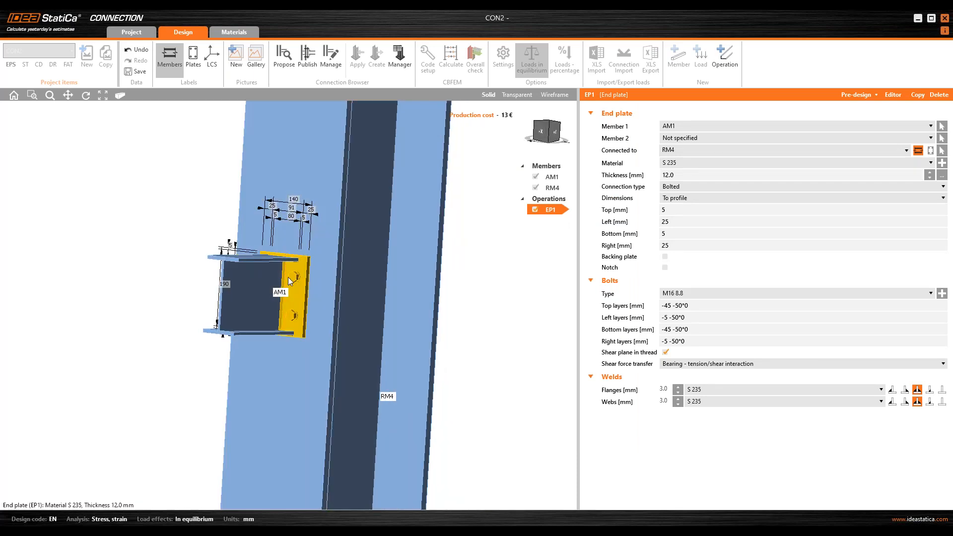
Step: Set the CON2 end plate's flange and web welds to 4 mm
{"action": "double_click", "coordinate": [663, 389]}
{"action": "type", "text": "4"}
{"action": "double_click", "coordinate": [664, 401]}
{"action": "type", "text": "4"}
{"action": "key", "text": "Return"}
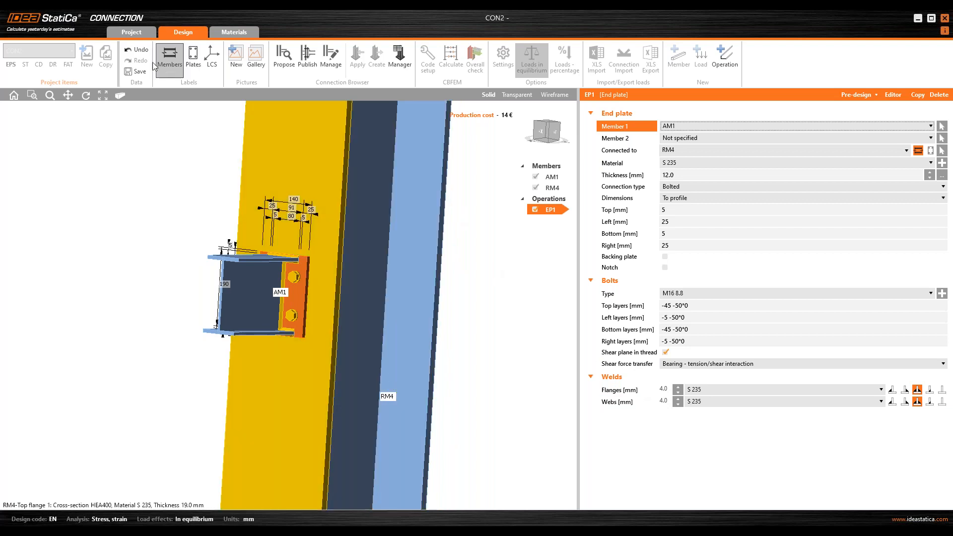
Step: Save the CON2 connection and close the connection editor to return to the member model
{"action": "left_click", "coordinate": [141, 72]}
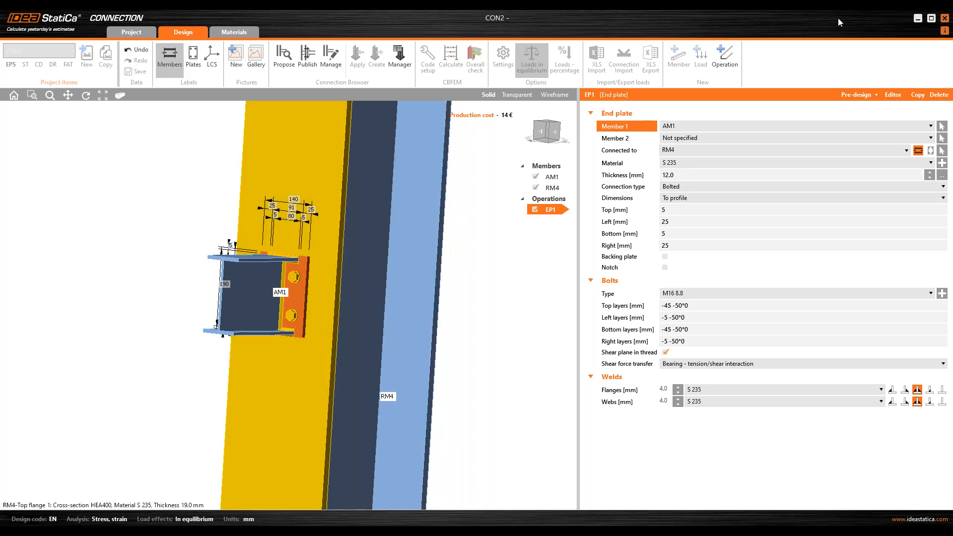
{"action": "left_click", "coordinate": [947, 19]}
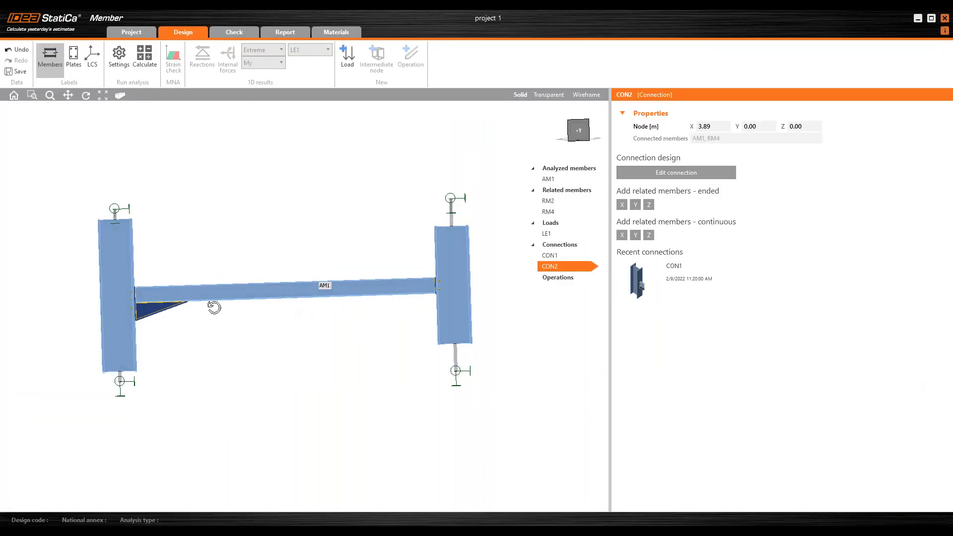
Step: Open load case LE1 and duplicate its existing line load on beam AM1
{"action": "middle_click_drag", "start_coordinate": [214, 307], "coordinate": [333, 309], "text": "ctrl"}
{"action": "scroll", "coordinate": [413, 261], "scroll_direction": "up", "scroll_amount": 6}
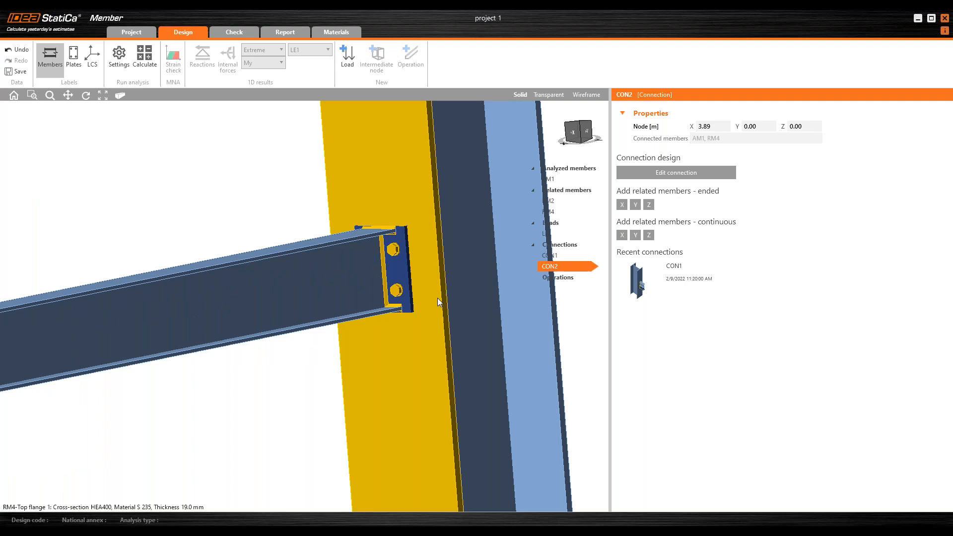
{"action": "scroll", "coordinate": [437, 298], "scroll_direction": "down", "scroll_amount": 8}
{"action": "middle_click_drag", "start_coordinate": [433, 306], "coordinate": [370, 329], "text": "ctrl"}
{"action": "middle_click_drag", "start_coordinate": [431, 277], "coordinate": [377, 276], "text": "ctrl"}
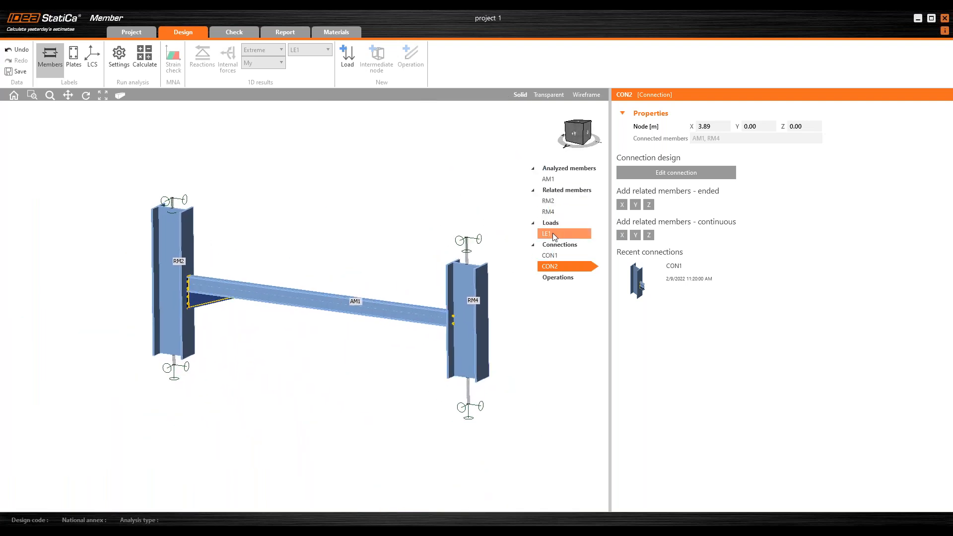
{"action": "left_click", "coordinate": [565, 233]}
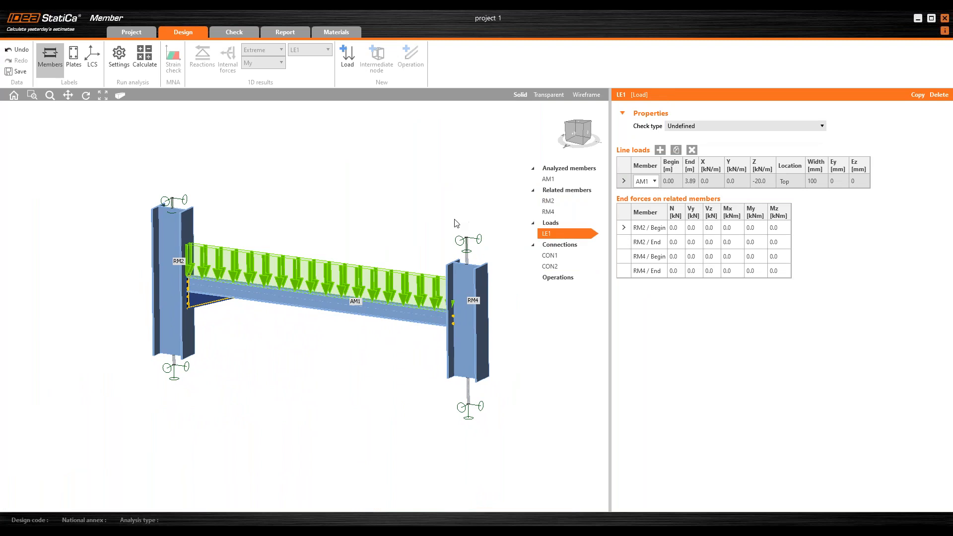
{"action": "left_click", "coordinate": [678, 150]}
Step: Set the duplicated line load to run from 1.00 m to 1.10 m with Z of -500 kN/m
{"action": "scroll", "coordinate": [233, 308], "scroll_direction": "down", "scroll_amount": 2}
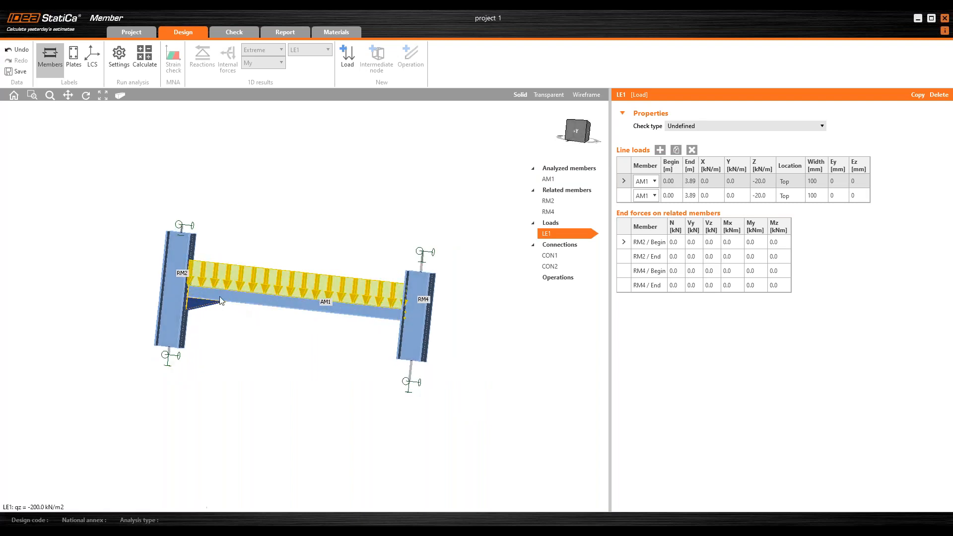
{"action": "scroll", "coordinate": [221, 297], "scroll_direction": "up", "scroll_amount": 3}
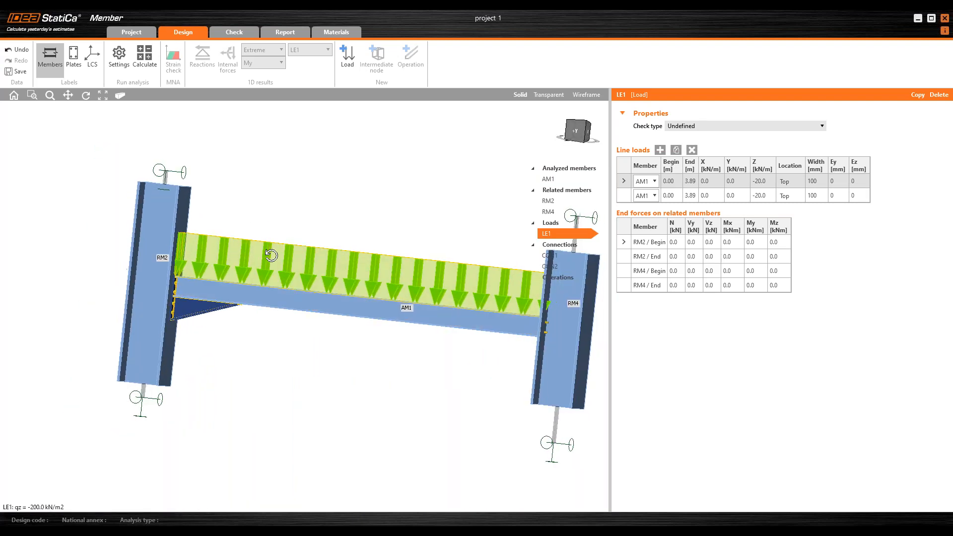
{"action": "left_click", "coordinate": [659, 198]}
{"action": "left_click", "coordinate": [692, 195]}
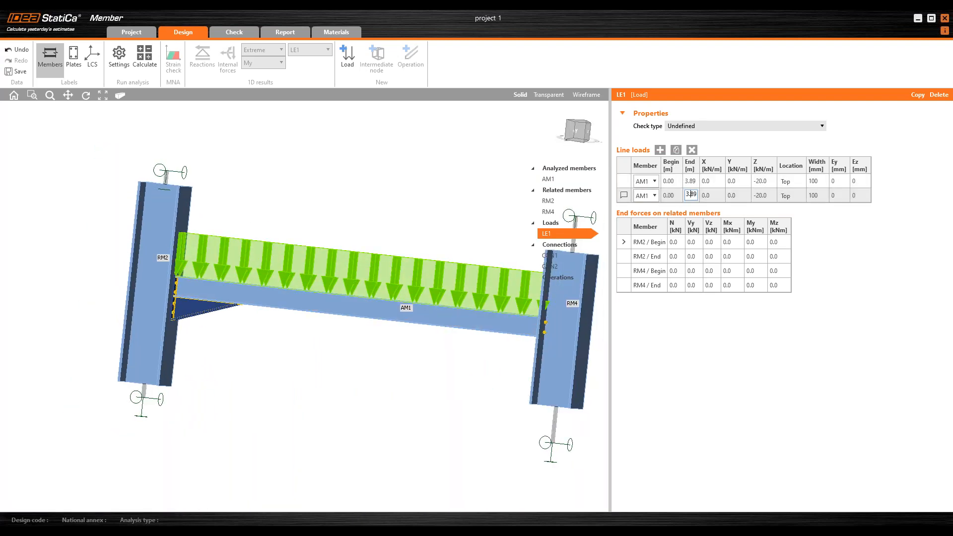
{"action": "type", "text": "1.1"}
{"action": "left_click", "coordinate": [671, 196]}
{"action": "type", "text": "1"}
{"action": "left_click", "coordinate": [763, 196]}
{"action": "type", "text": "-500"}
{"action": "key", "text": "Tab"}
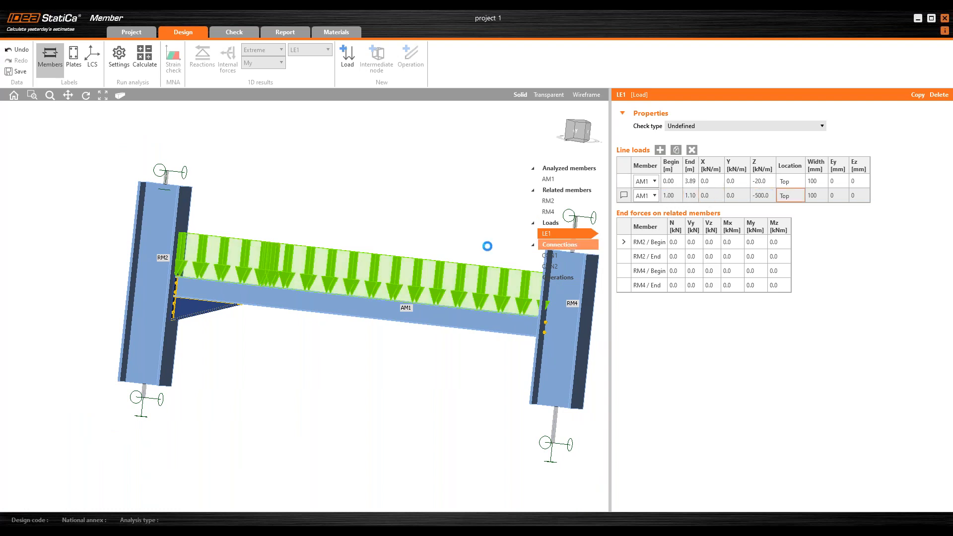
Step: Select beam AM1 and add an Opening operation to its web
{"action": "right_click_drag", "start_coordinate": [322, 303], "coordinate": [288, 328]}
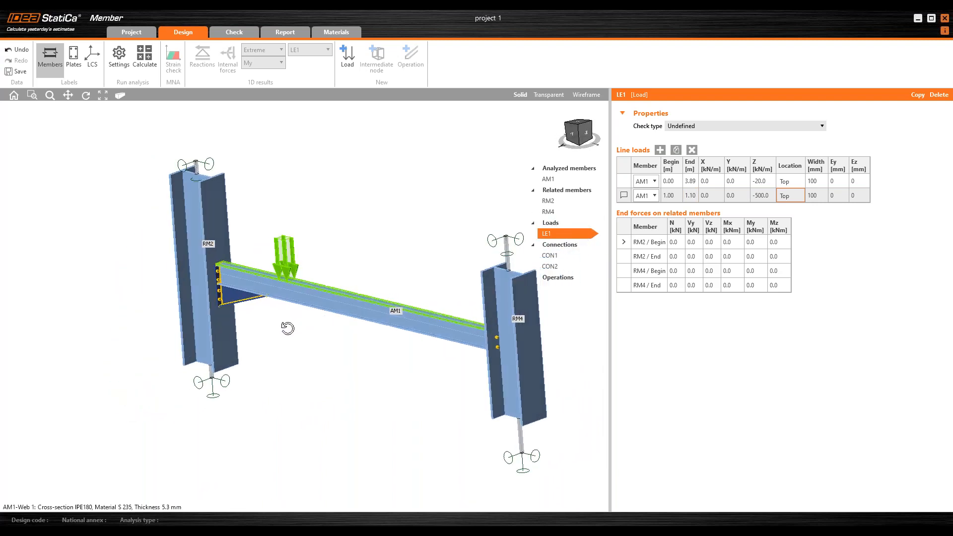
{"action": "middle_click_drag", "start_coordinate": [371, 307], "coordinate": [277, 277]}
{"action": "scroll", "coordinate": [277, 277], "scroll_direction": "down", "scroll_amount": 2}
{"action": "right_click_drag", "start_coordinate": [375, 342], "coordinate": [455, 247]}
{"action": "right_click_drag", "start_coordinate": [321, 299], "coordinate": [321, 272]}
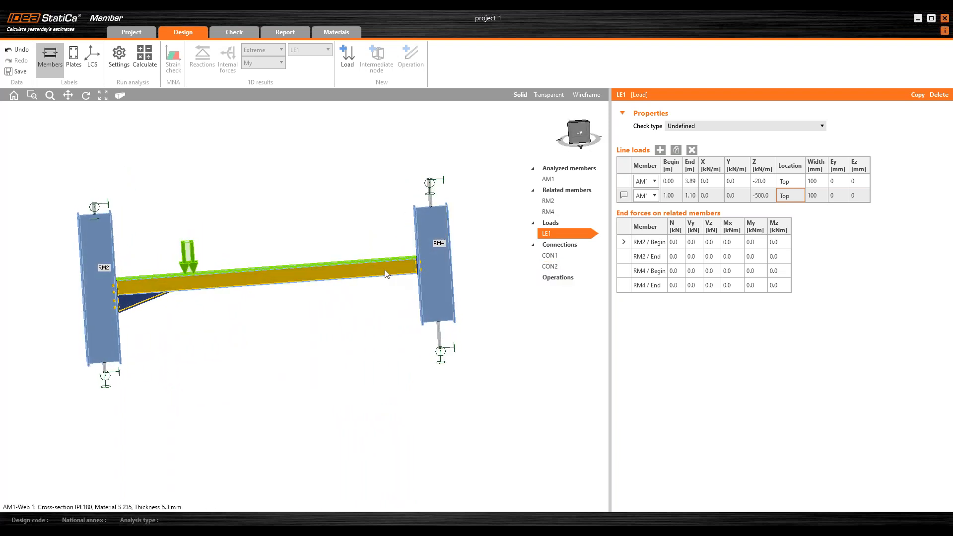
{"action": "scroll", "coordinate": [402, 268], "scroll_direction": "up", "scroll_amount": 3}
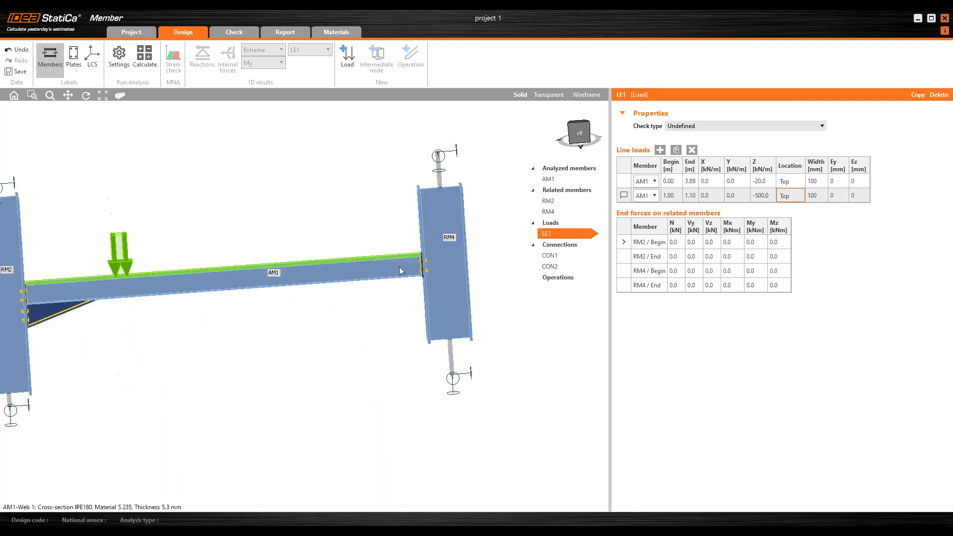
{"action": "left_click", "coordinate": [365, 270]}
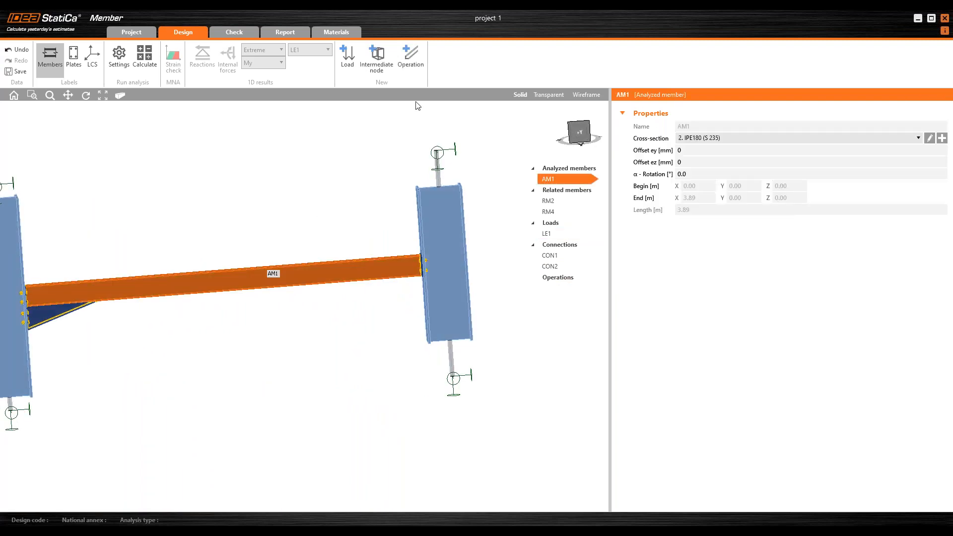
{"action": "left_click", "coordinate": [415, 58]}
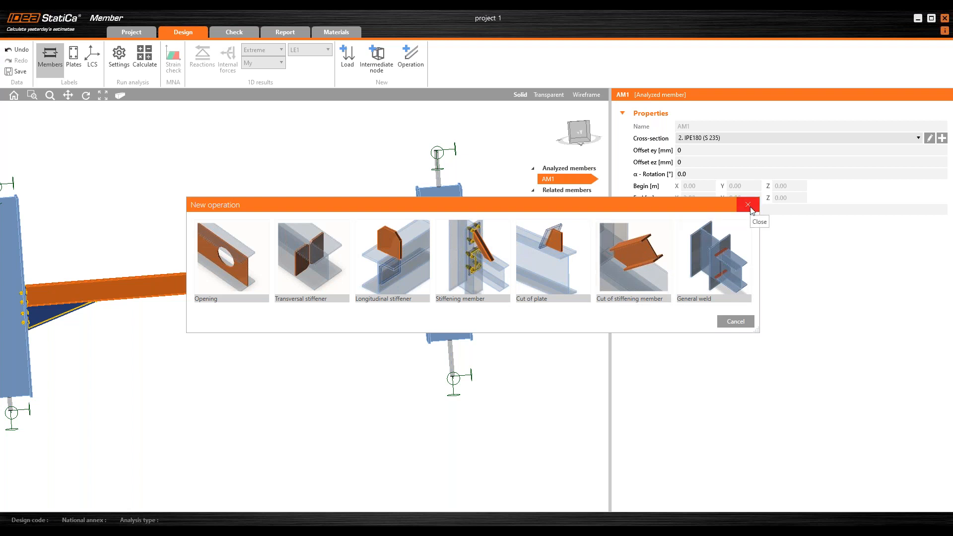
{"action": "left_click", "coordinate": [237, 257]}
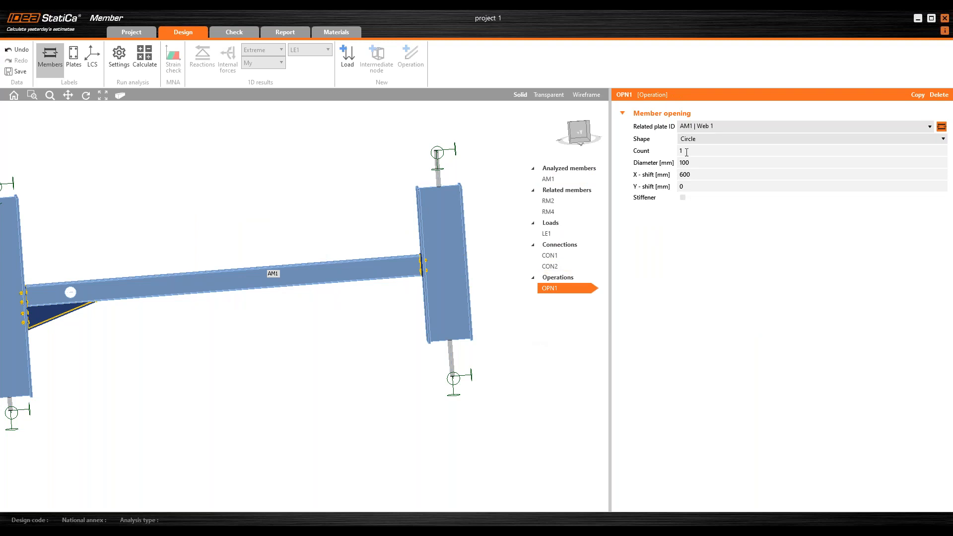
Step: Set the opening count to 2 and the diameter to 120 mm
{"action": "left_click", "coordinate": [656, 152]}
{"action": "type", "text": "2"}
{"action": "key", "text": "Return"}
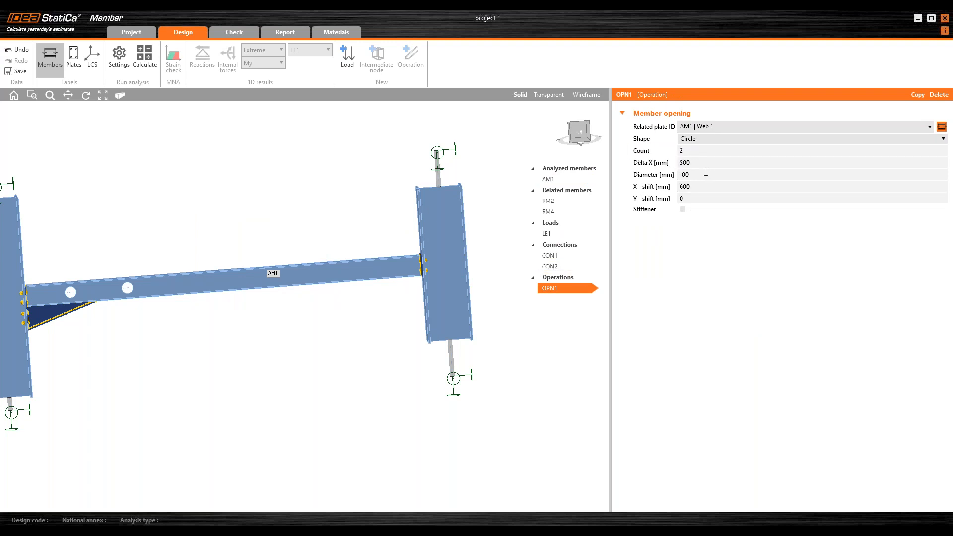
{"action": "left_click", "coordinate": [630, 176]}
{"action": "type", "text": "120"}
{"action": "key", "text": "Return"}
Step: Set the spacing Delta X between the openings to 300 mm
{"action": "left_click", "coordinate": [706, 163]}
{"action": "left_click_drag", "start_coordinate": [682, 164], "coordinate": [676, 164]}
{"action": "type", "text": "300"}
{"action": "key", "text": "Return"}
Step: Set the openings' X-shift along the beam to 3000 mm
{"action": "left_click_drag", "start_coordinate": [694, 187], "coordinate": [666, 191]}
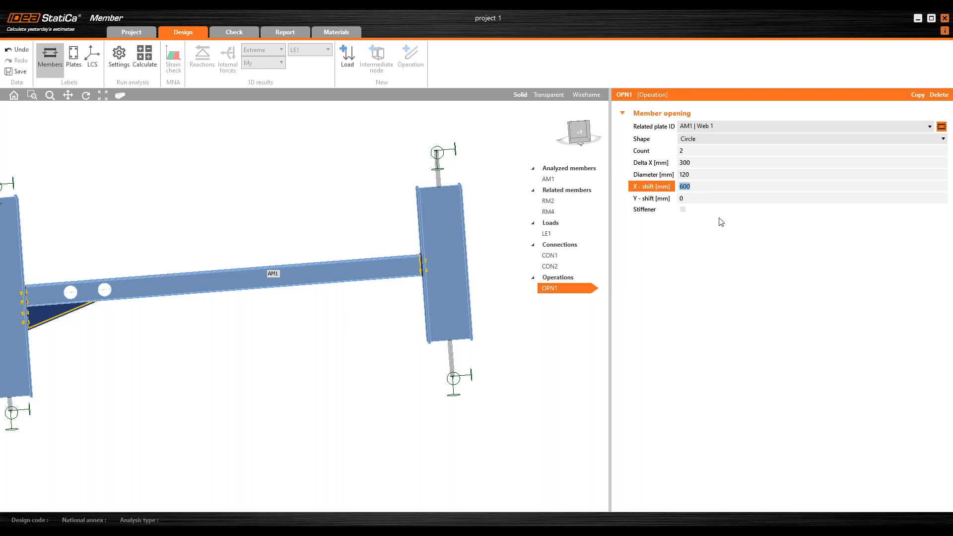
{"action": "type", "text": "3"}
{"action": "key", "text": "Return"}
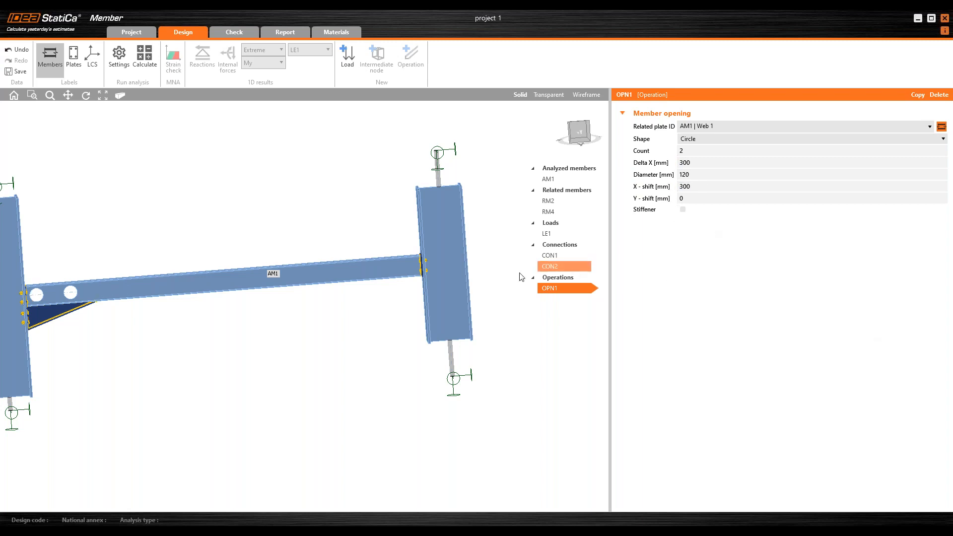
{"action": "left_click", "coordinate": [712, 186]}
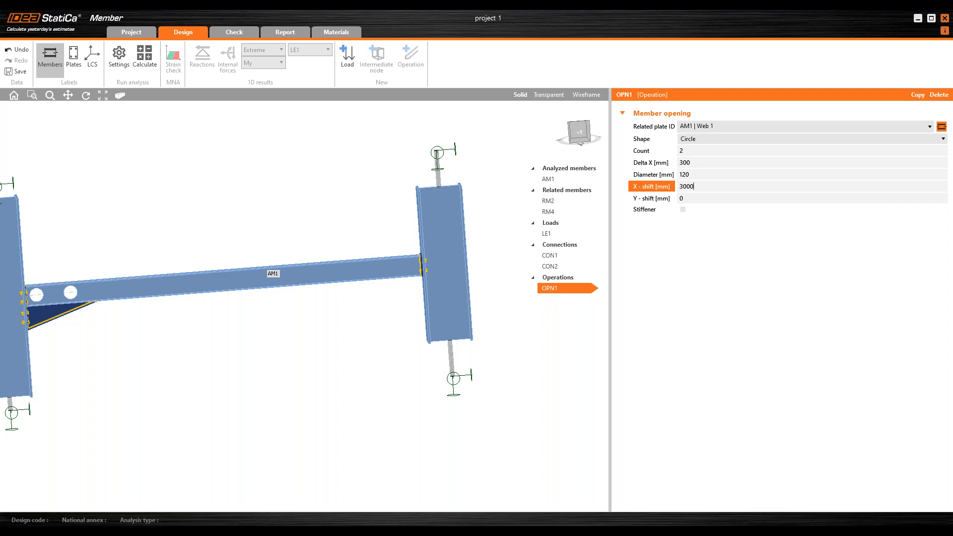
{"action": "type", "text": "0"}
{"action": "key", "text": "Return"}
Step: Switch to the check stage and run the MNA analysis of the member
{"action": "scroll", "coordinate": [385, 276], "scroll_direction": "down", "scroll_amount": 1}
{"action": "right_click_drag", "start_coordinate": [385, 282], "coordinate": [357, 305]}
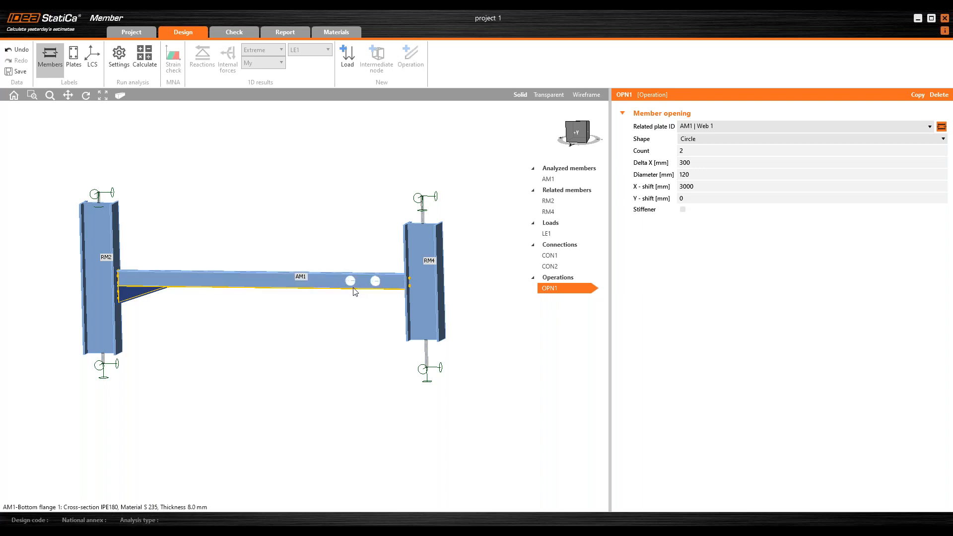
{"action": "right_click_drag", "start_coordinate": [365, 282], "coordinate": [342, 280]}
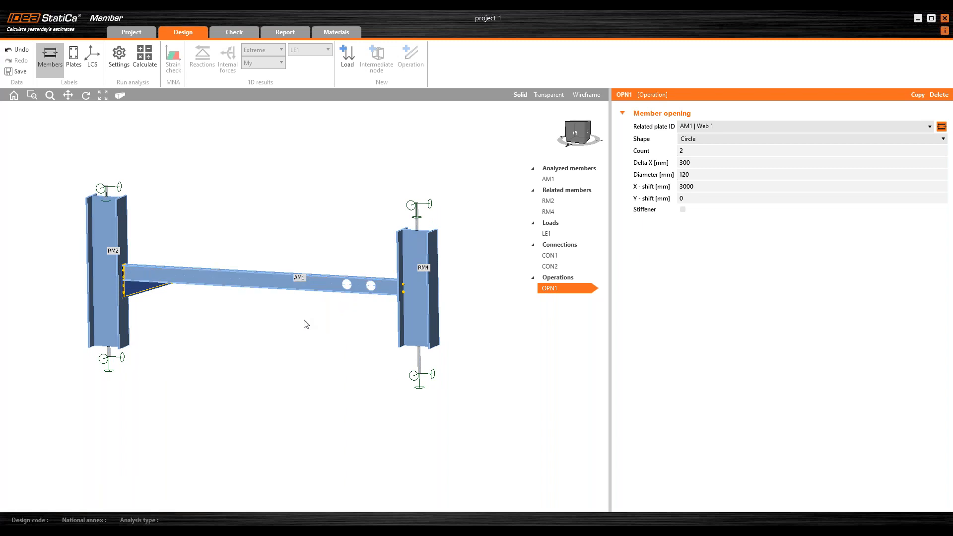
{"action": "middle_click_drag", "start_coordinate": [304, 319], "coordinate": [299, 323]}
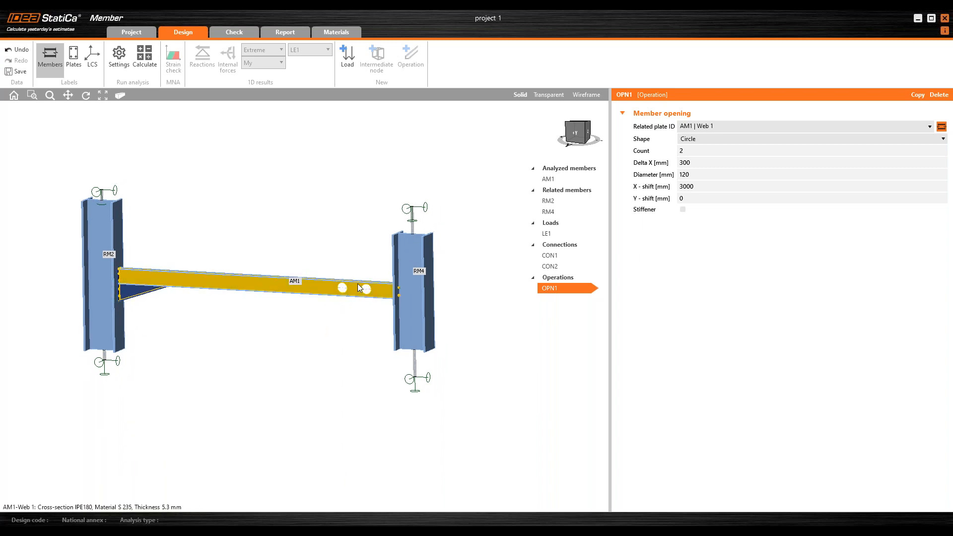
{"action": "left_click", "coordinate": [239, 33]}
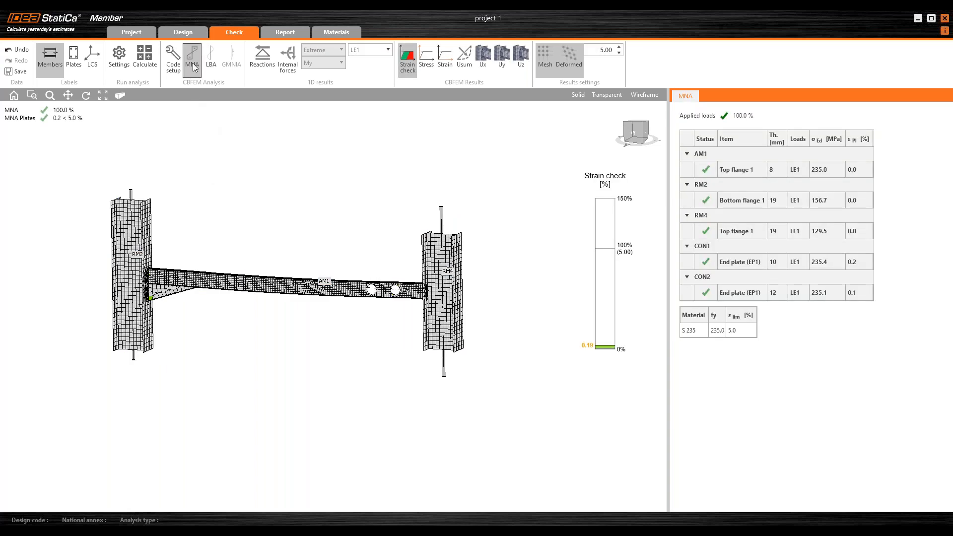
Step: Inspect the MNA strain check results on the beam, columns and end plates
{"action": "right_click_drag", "start_coordinate": [240, 158], "coordinate": [393, 270]}
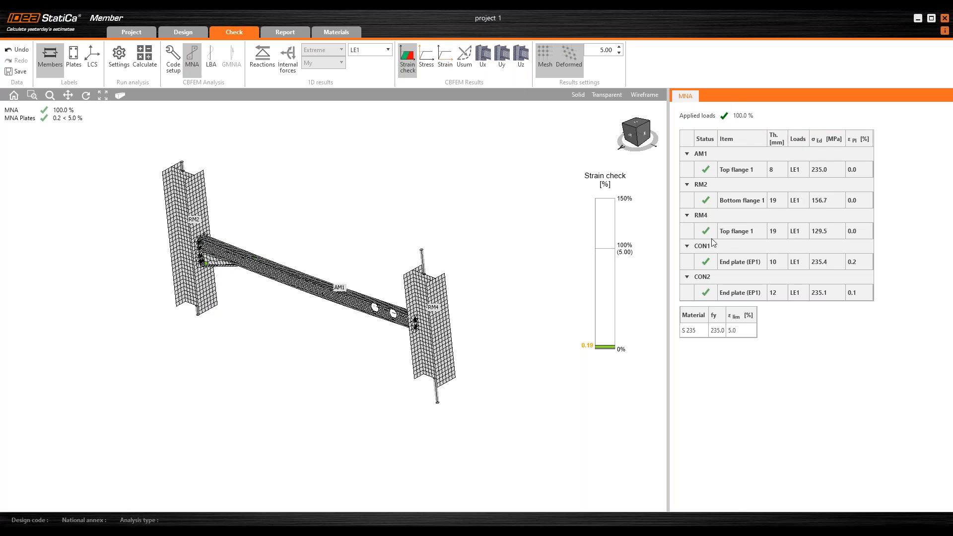
{"action": "right_click_drag", "start_coordinate": [342, 239], "coordinate": [356, 222]}
{"action": "scroll", "coordinate": [239, 276], "scroll_direction": "up", "scroll_amount": 4}
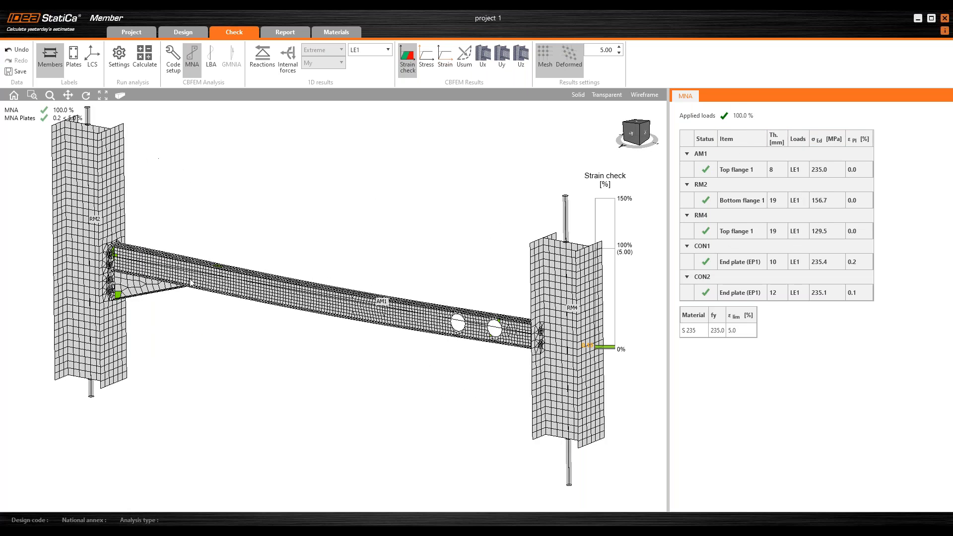
{"action": "scroll", "coordinate": [190, 282], "scroll_direction": "up", "scroll_amount": 2}
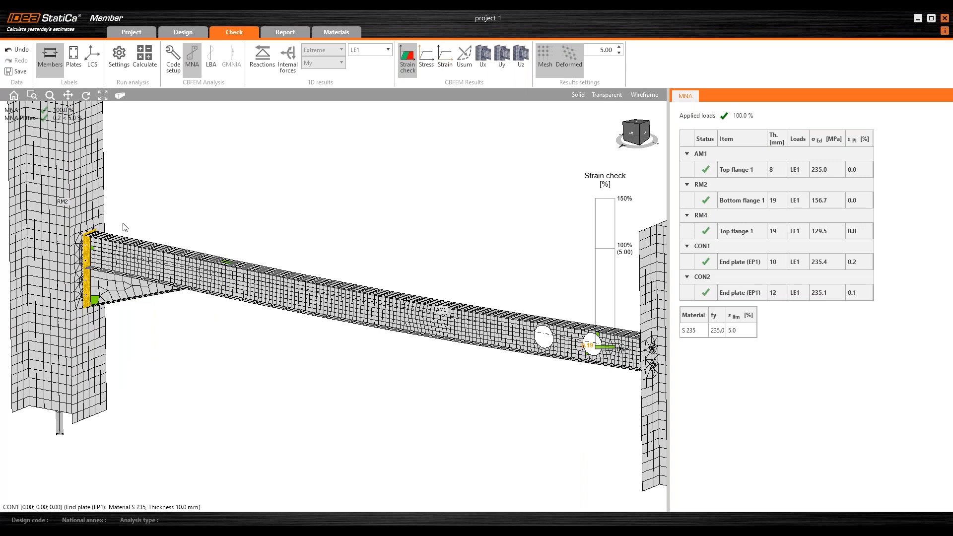
{"action": "scroll", "coordinate": [159, 219], "scroll_direction": "down", "scroll_amount": 3}
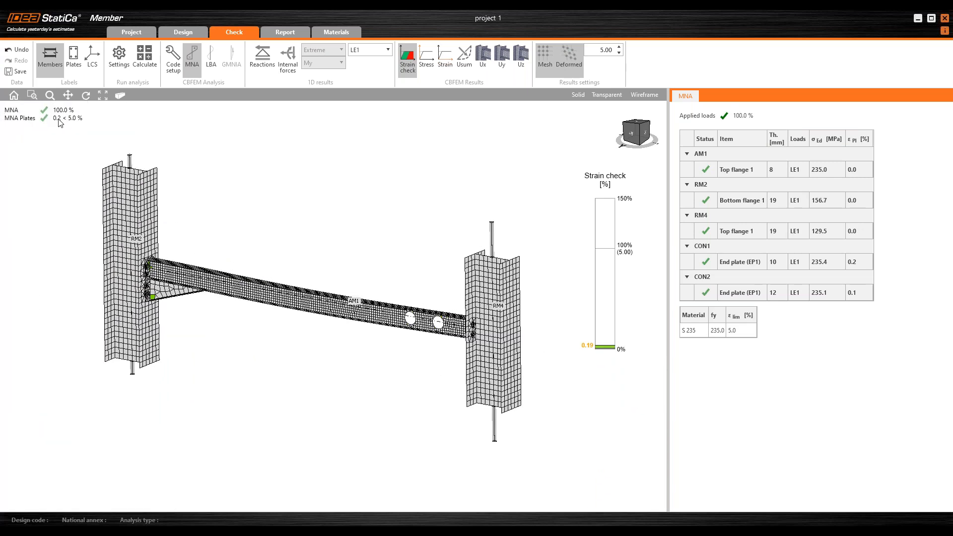
{"action": "scroll", "coordinate": [338, 334], "scroll_direction": "up", "scroll_amount": 2}
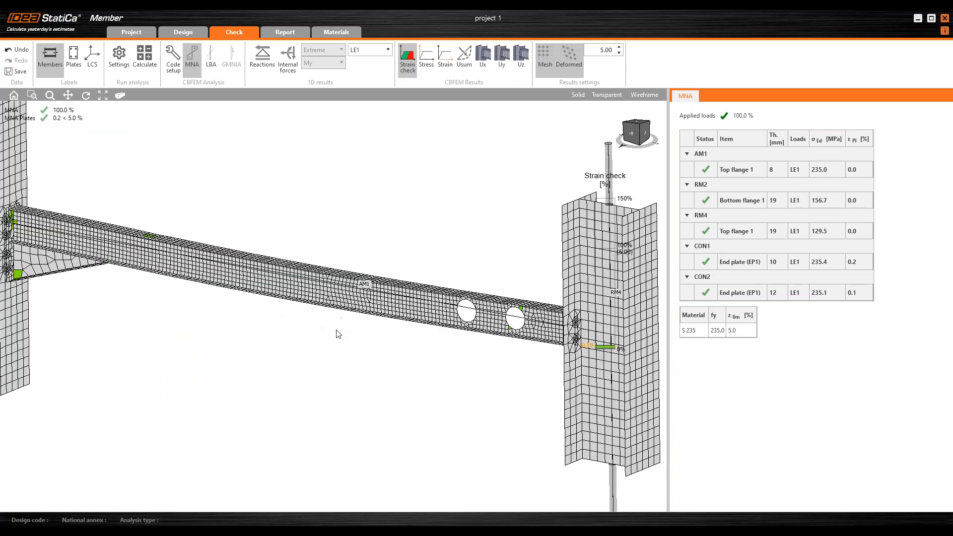
{"action": "scroll", "coordinate": [340, 241], "scroll_direction": "down", "scroll_amount": 3}
{"action": "scroll", "coordinate": [345, 204], "scroll_direction": "down", "scroll_amount": 2}
{"action": "mouse_move", "coordinate": [345, 204]}
{"action": "right_mouse_down"}
{"action": "mouse_move", "coordinate": [334, 195]}
{"action": "mouse_move", "coordinate": [346, 194]}
{"action": "right_mouse_up"}
Step: Run the LBA buckling analysis and display the total displacement Usum
{"action": "left_click", "coordinate": [208, 60]}
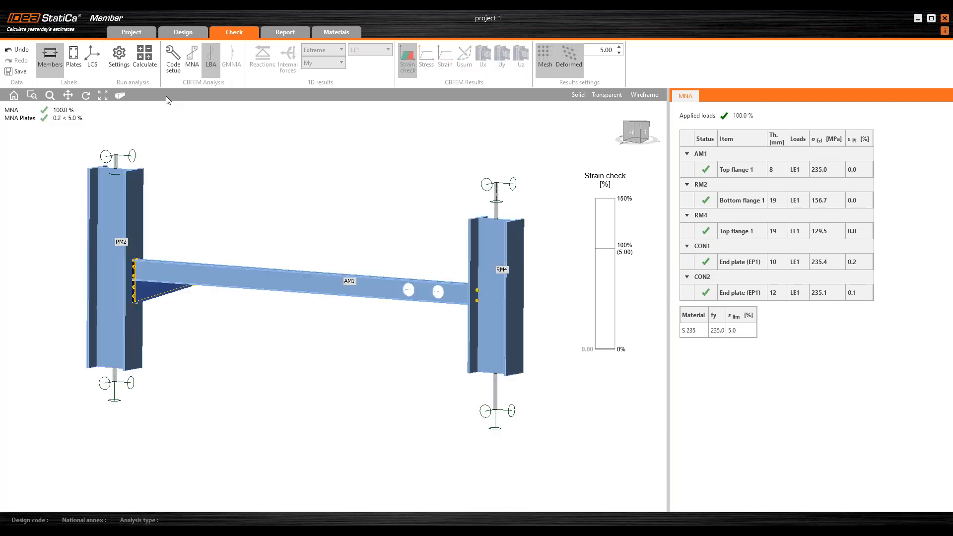
{"action": "left_click", "coordinate": [145, 58]}
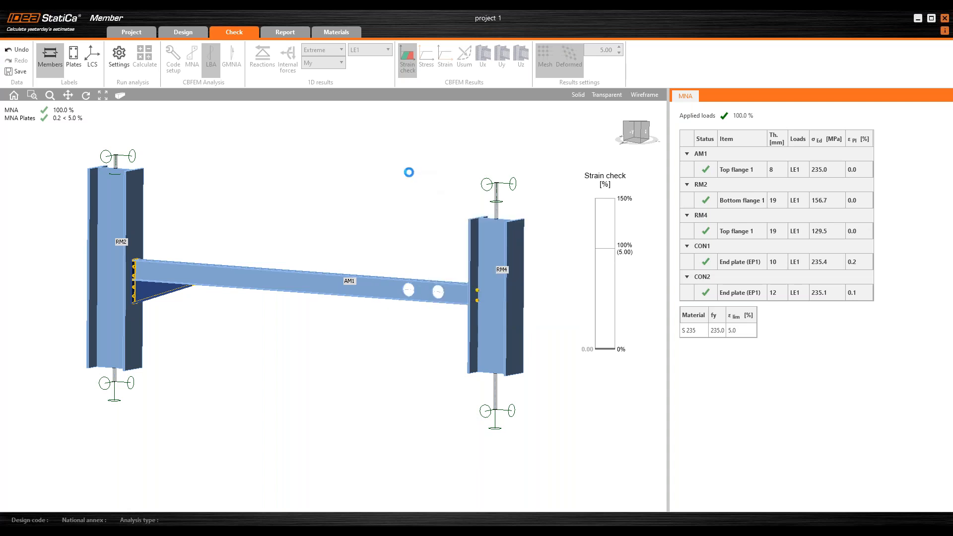
{"action": "middle_click_drag", "start_coordinate": [340, 226], "coordinate": [351, 225]}
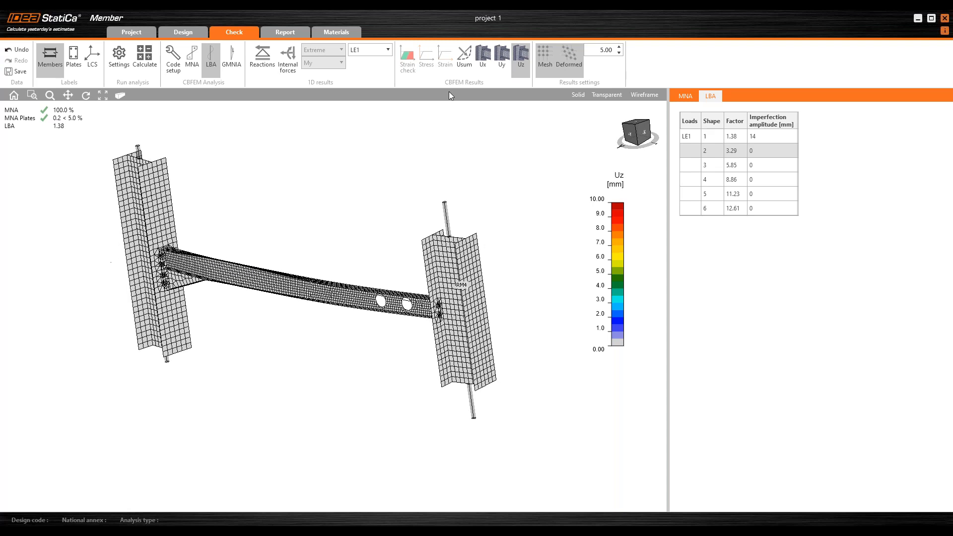
{"action": "left_click", "coordinate": [466, 61]}
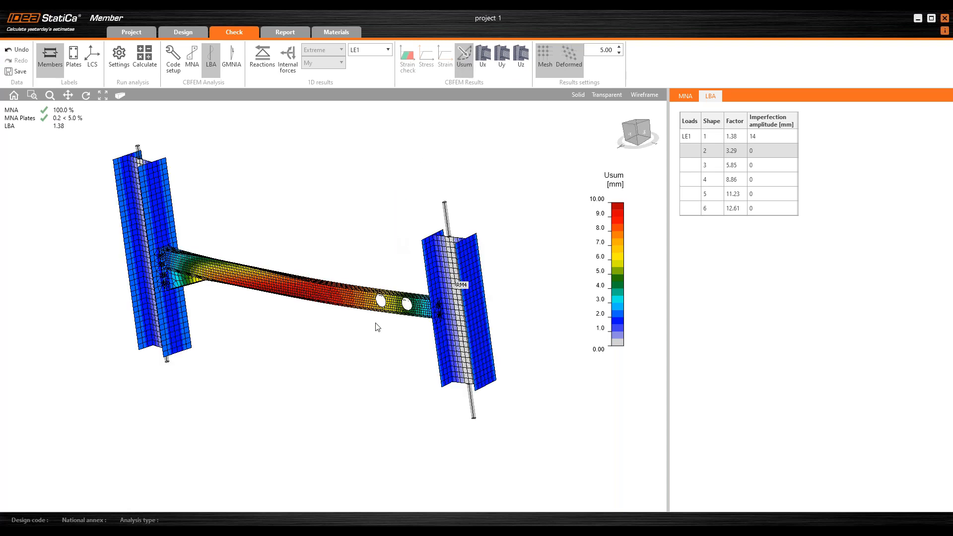
{"action": "mouse_move", "coordinate": [355, 336]}
{"action": "right_mouse_down"}
{"action": "mouse_move", "coordinate": [315, 349]}
{"action": "mouse_move", "coordinate": [342, 347]}
{"action": "right_mouse_up"}
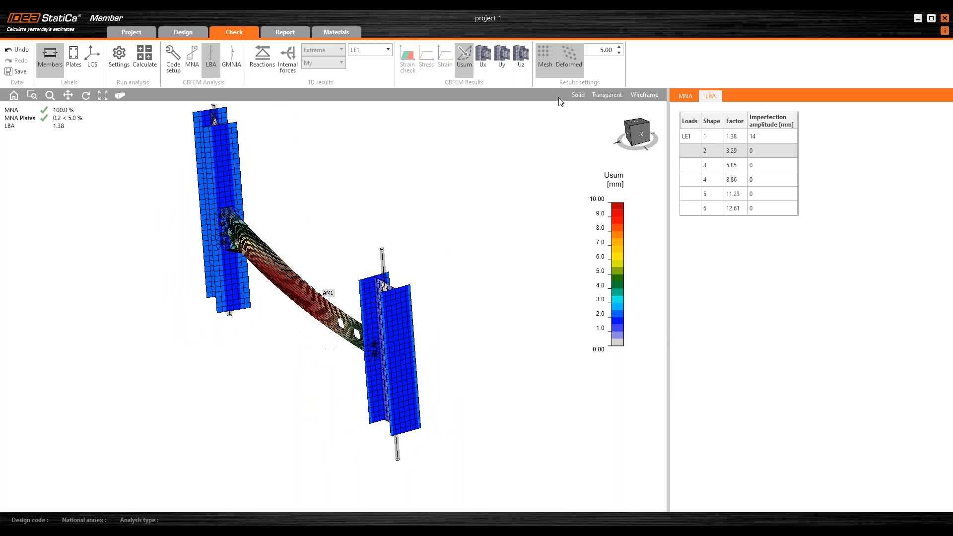
Step: Set the deformation scale to 20 and display buckling shape 1
{"action": "double_click", "coordinate": [609, 52]}
{"action": "type", "text": "20"}
{"action": "key", "text": "Return"}
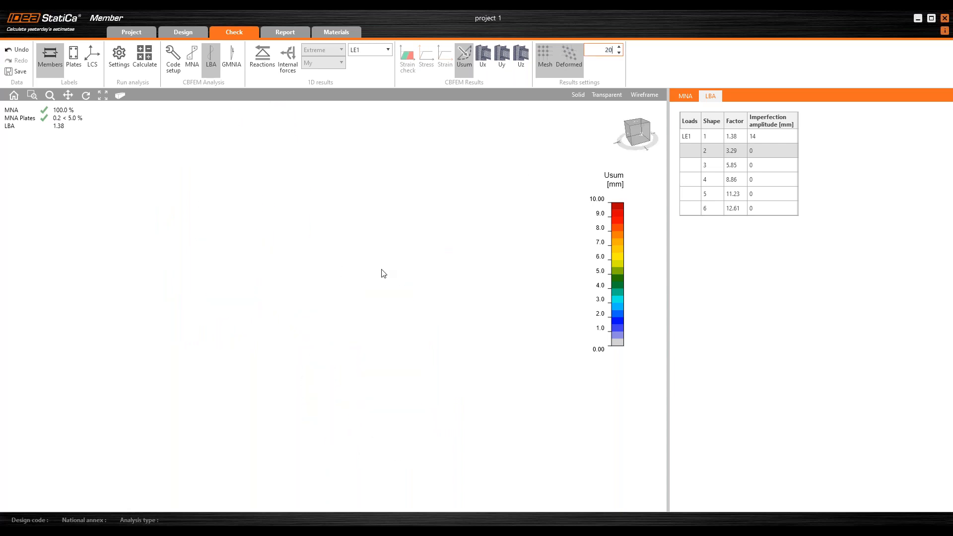
{"action": "right_click_drag", "start_coordinate": [328, 325], "coordinate": [348, 318]}
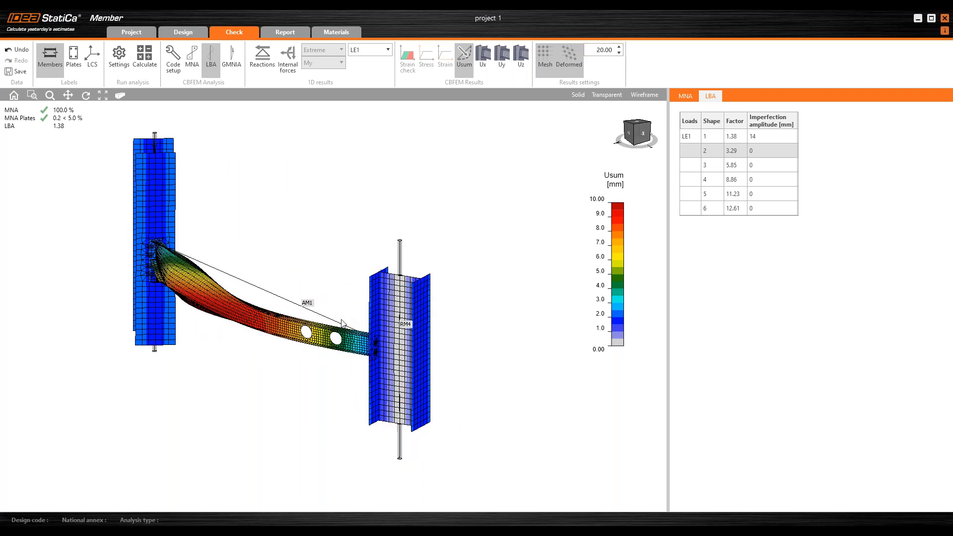
{"action": "left_click", "coordinate": [711, 138]}
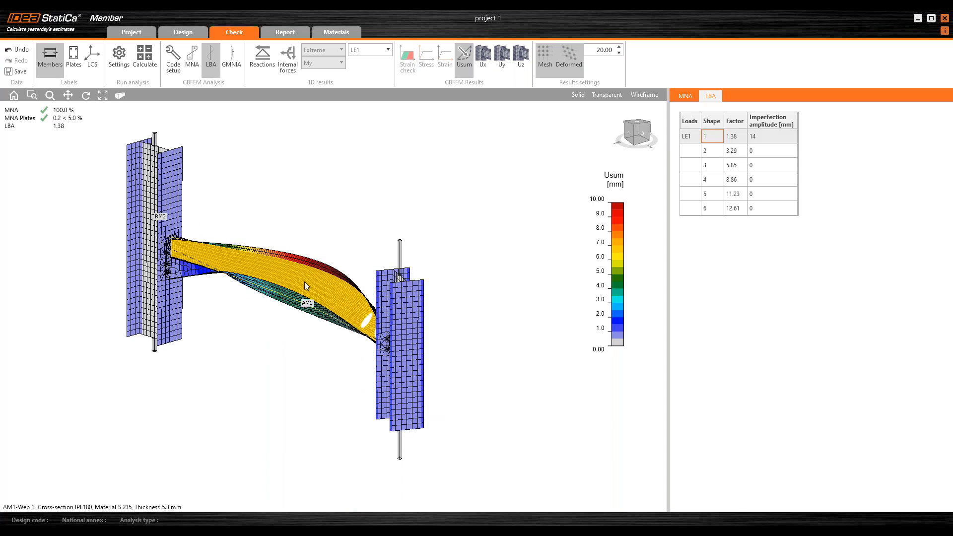
Step: Display LBA buckling shape 2 and orbit the model to examine its deformed shape
{"action": "right_click_drag", "start_coordinate": [271, 340], "coordinate": [235, 277]}
{"action": "right_click_drag", "start_coordinate": [459, 310], "coordinate": [316, 276]}
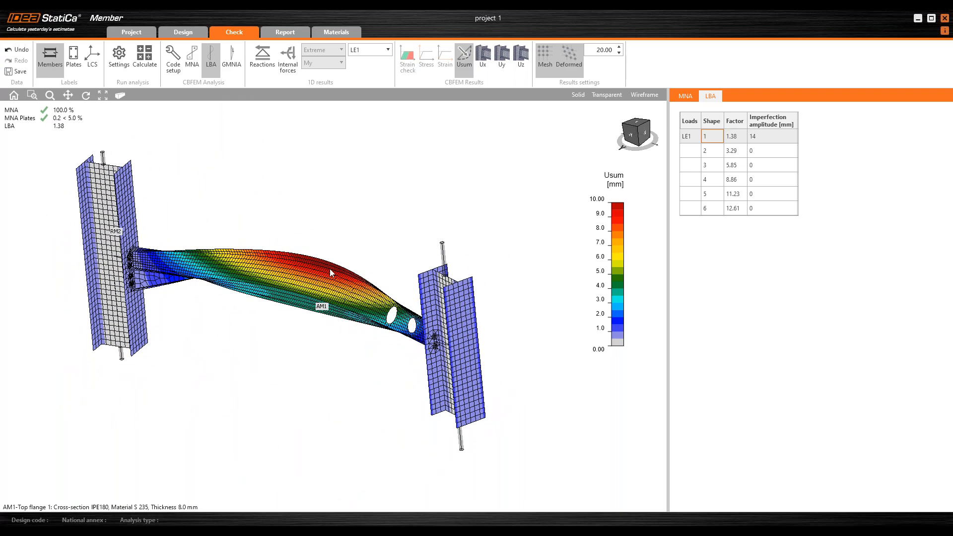
{"action": "left_click", "coordinate": [720, 150]}
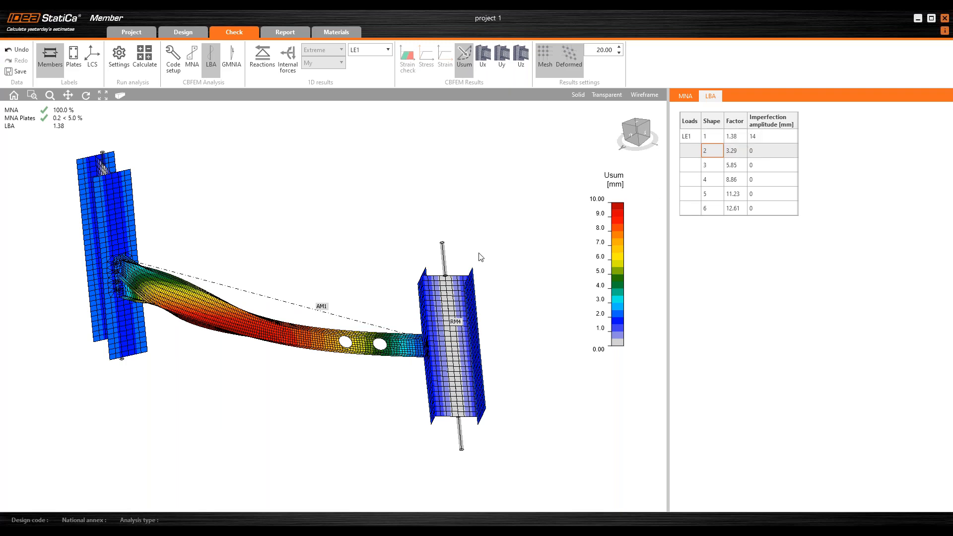
{"action": "right_click_drag", "start_coordinate": [273, 364], "coordinate": [262, 275]}
{"action": "scroll", "coordinate": [217, 301], "scroll_direction": "up", "scroll_amount": 4}
{"action": "scroll", "coordinate": [217, 301], "scroll_direction": "down", "scroll_amount": 5}
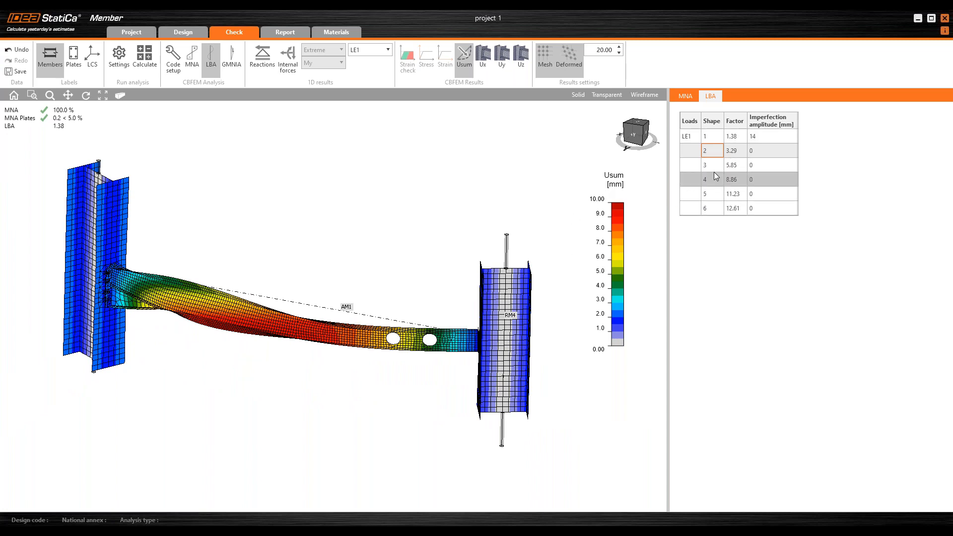
{"action": "right_click_drag", "start_coordinate": [391, 232], "coordinate": [381, 233]}
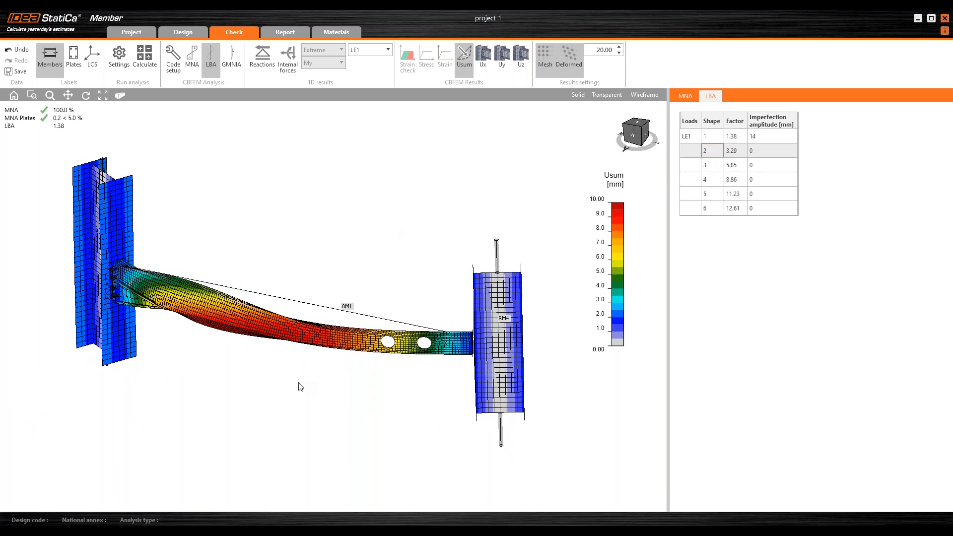
{"action": "right_click_drag", "start_coordinate": [300, 387], "coordinate": [325, 344]}
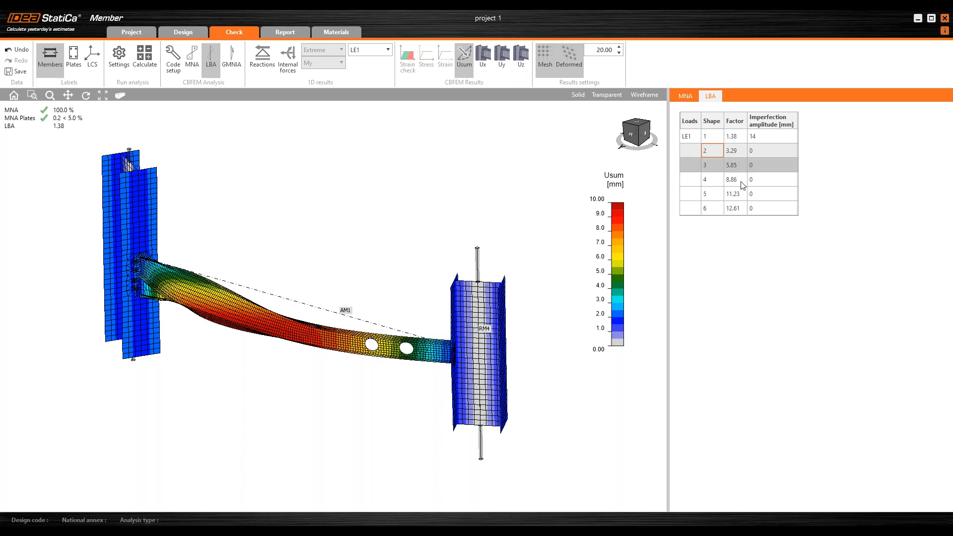
Step: Reselect buckling shape 1 and run the GMNIA analysis of the member
{"action": "left_click", "coordinate": [696, 133]}
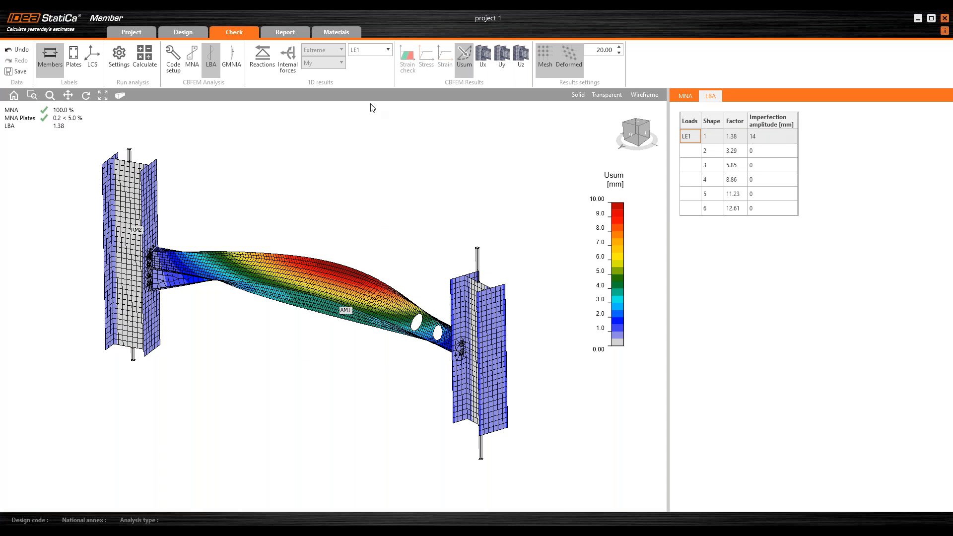
{"action": "left_click", "coordinate": [232, 62]}
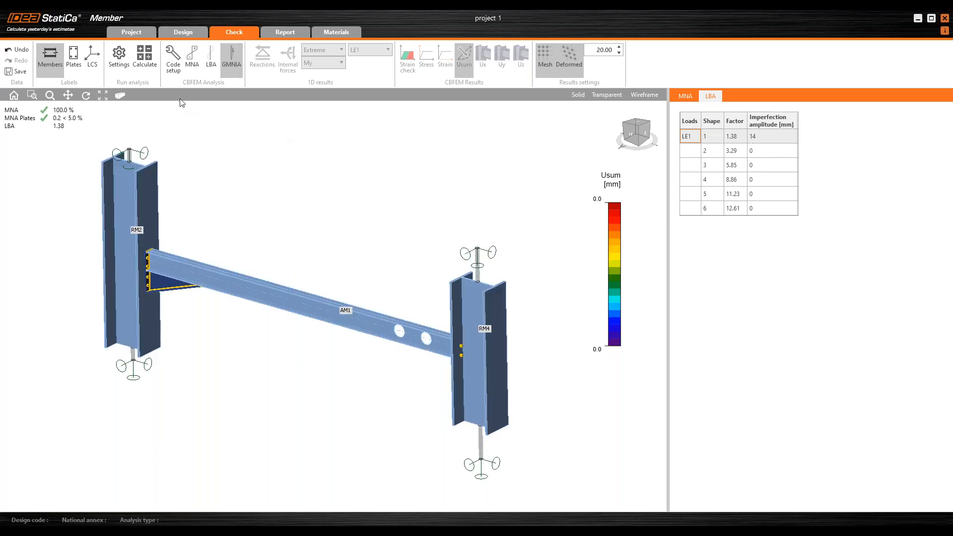
{"action": "left_click", "coordinate": [145, 57]}
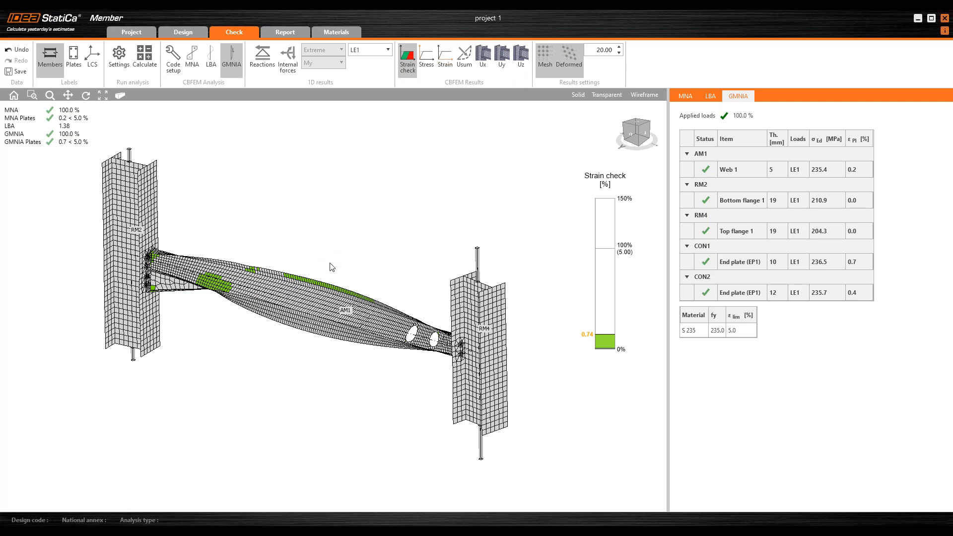
Step: Orbit and zoom the model to inspect the GMNIA strain check results on the beam and end plates
{"action": "mouse_move", "coordinate": [361, 293]}
{"action": "right_mouse_down"}
{"action": "mouse_move", "coordinate": [366, 277]}
{"action": "mouse_move", "coordinate": [339, 287]}
{"action": "mouse_move", "coordinate": [348, 285]}
{"action": "right_mouse_up"}
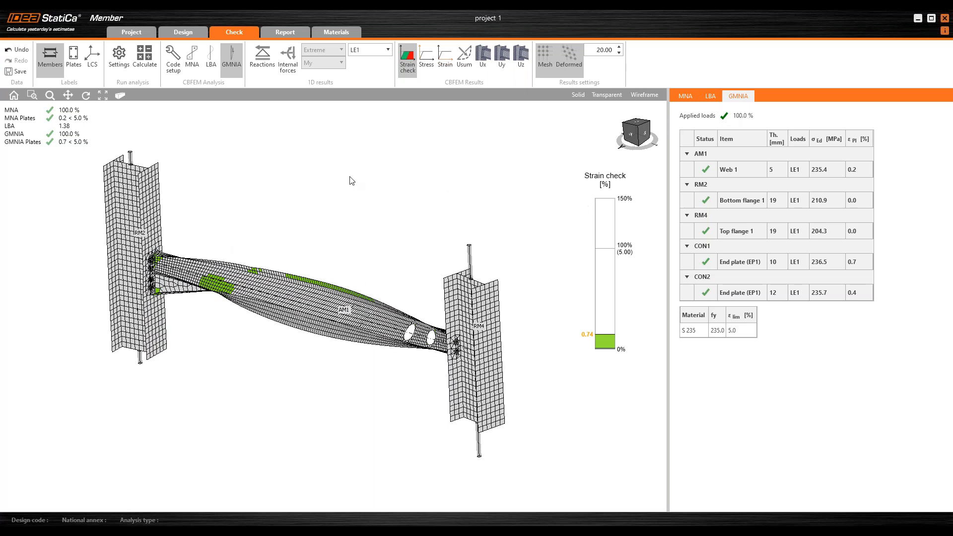
{"action": "middle_click_drag", "start_coordinate": [287, 207], "coordinate": [302, 208]}
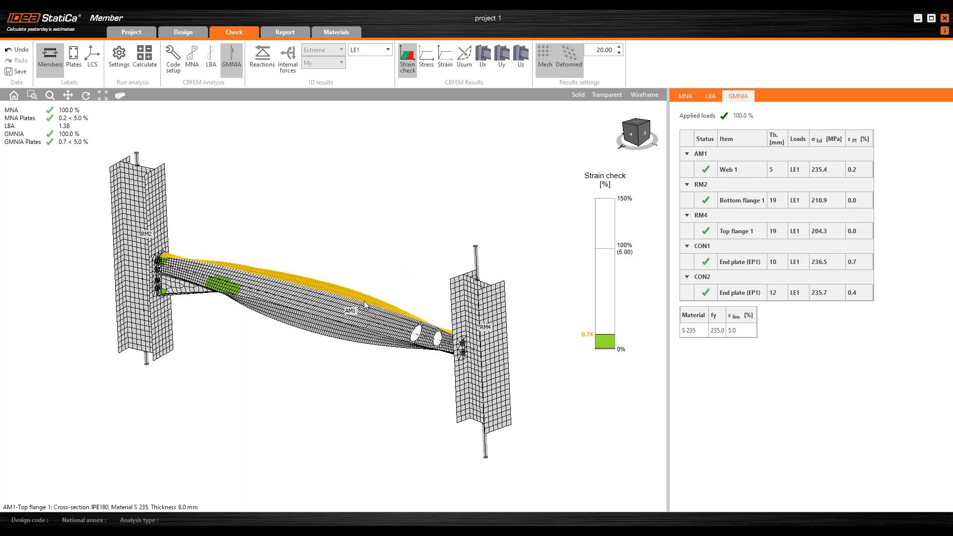
{"action": "mouse_move", "coordinate": [343, 319]}
{"action": "middle_mouse_down"}
{"action": "mouse_move", "coordinate": [290, 330]}
{"action": "mouse_move", "coordinate": [335, 323]}
{"action": "middle_mouse_up"}
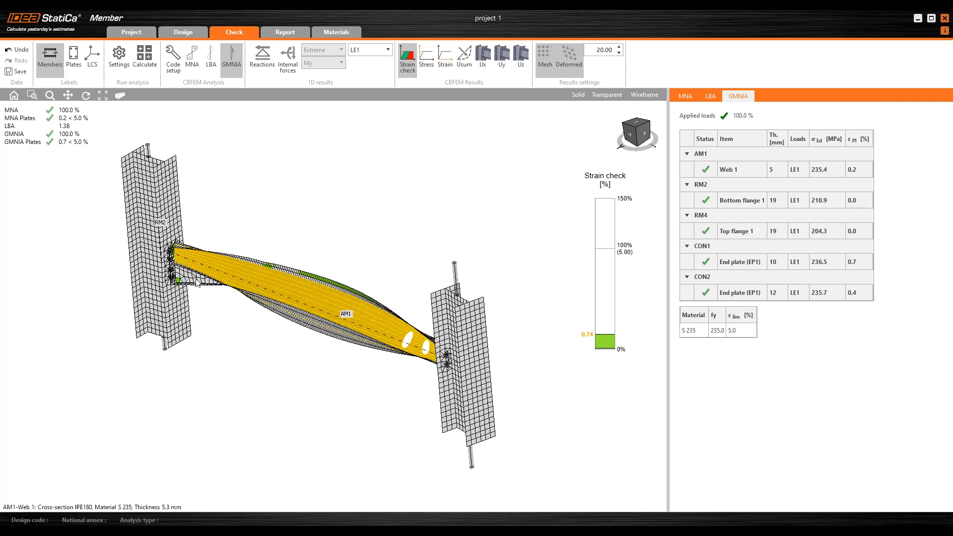
{"action": "scroll", "coordinate": [191, 287], "scroll_direction": "up", "scroll_amount": 5}
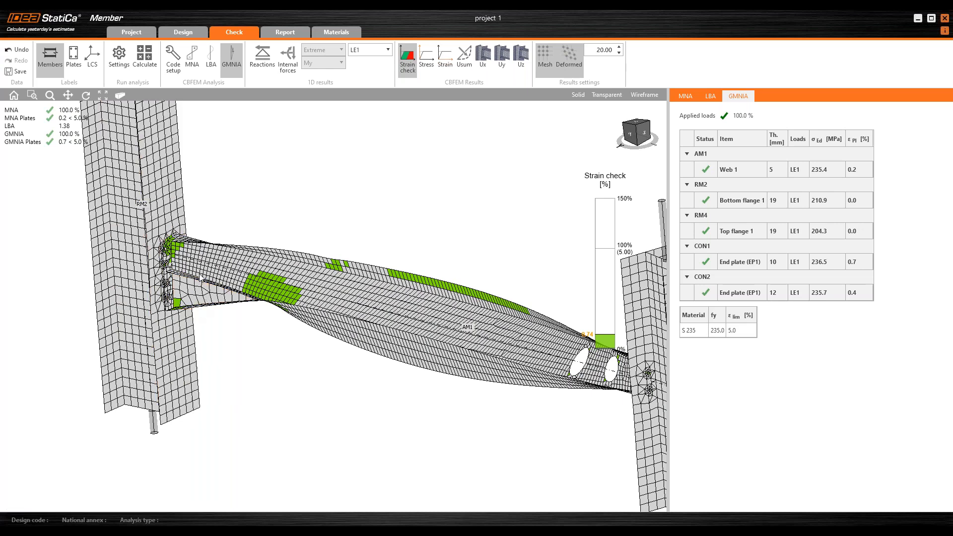
{"action": "scroll", "coordinate": [166, 311], "scroll_direction": "down", "scroll_amount": 5}
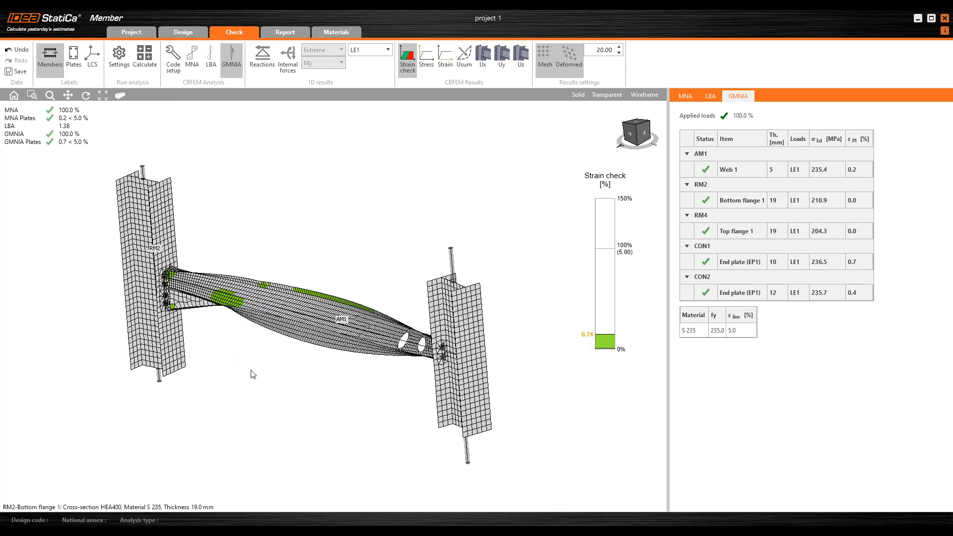
{"action": "right_click_drag", "start_coordinate": [314, 368], "coordinate": [347, 399]}
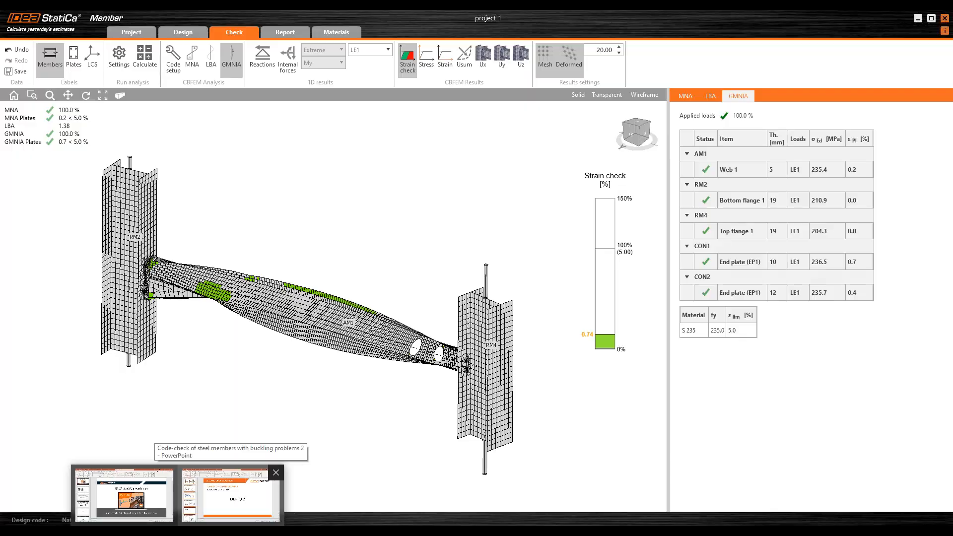
Step: Switch to PowerPoint, move to the comparison slide and start the slideshow from it
{"action": "left_click", "coordinate": [119, 491]}
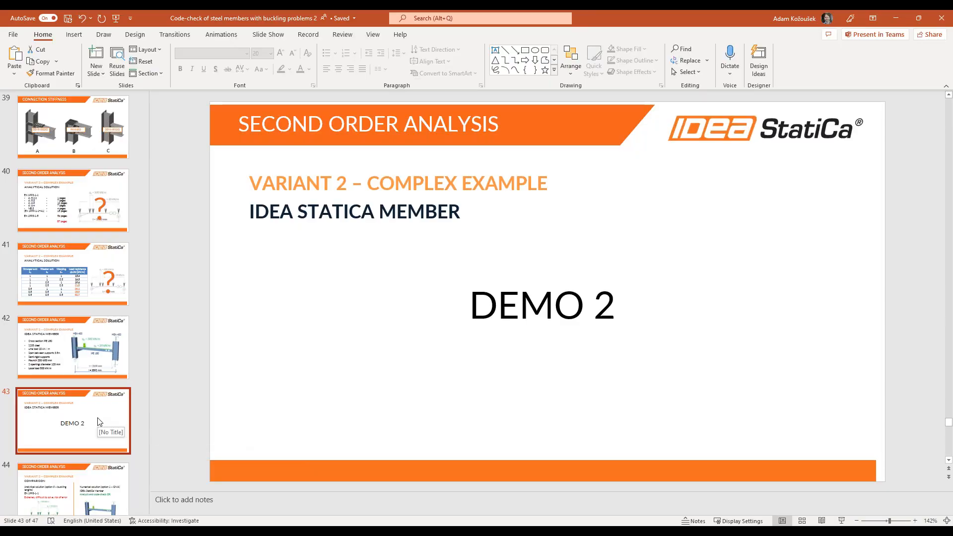
{"action": "key", "text": "Down"}
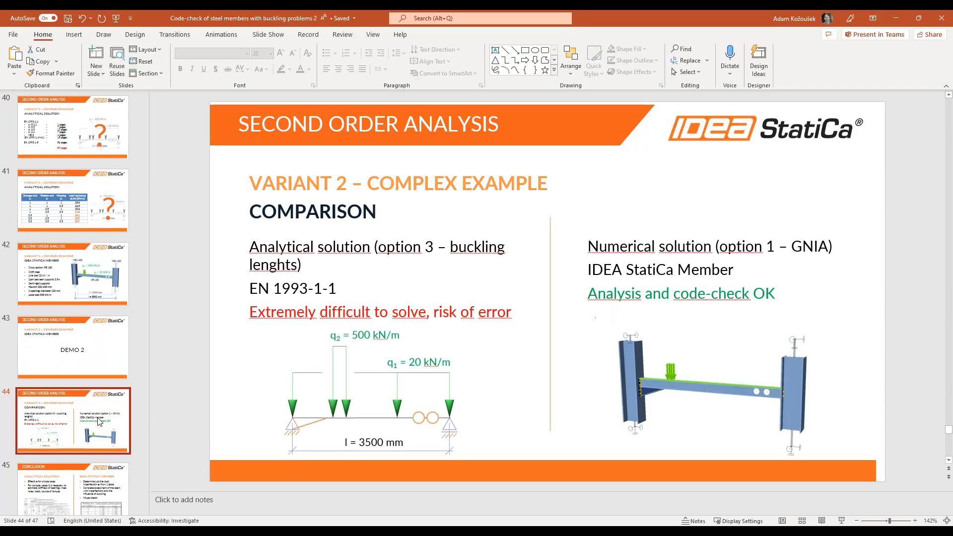
{"action": "key", "text": "shift+F5"}
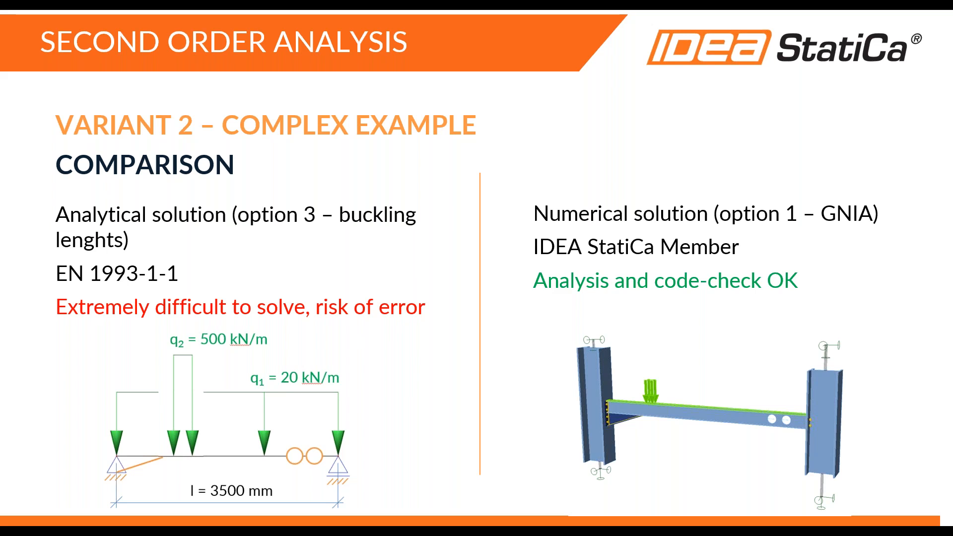